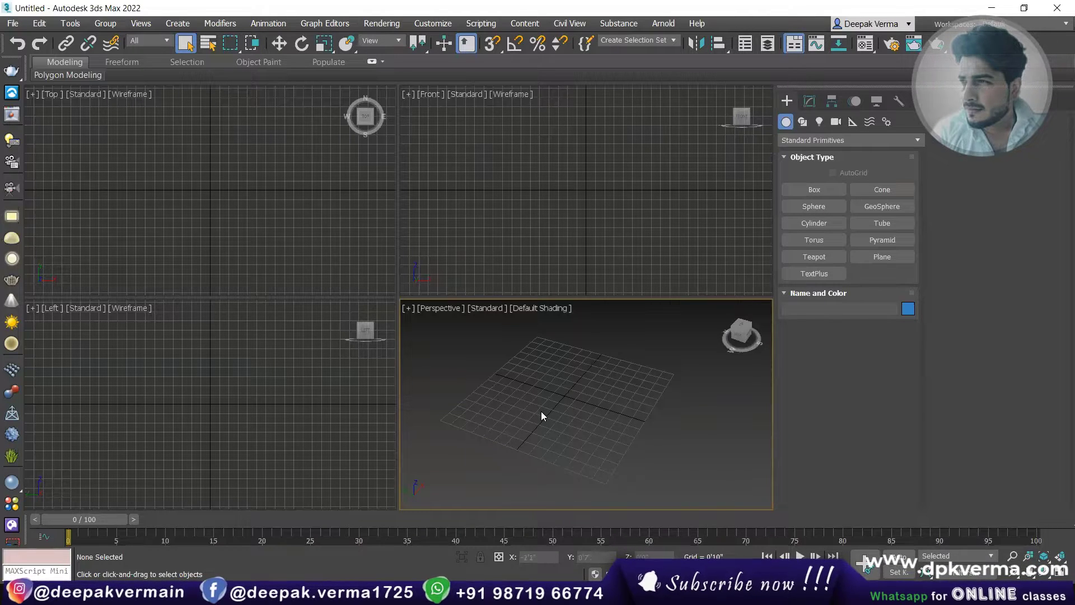
Step: Maximize the viewport with Alt+W and switch it to a single Front wireframe view
key("alt+w")
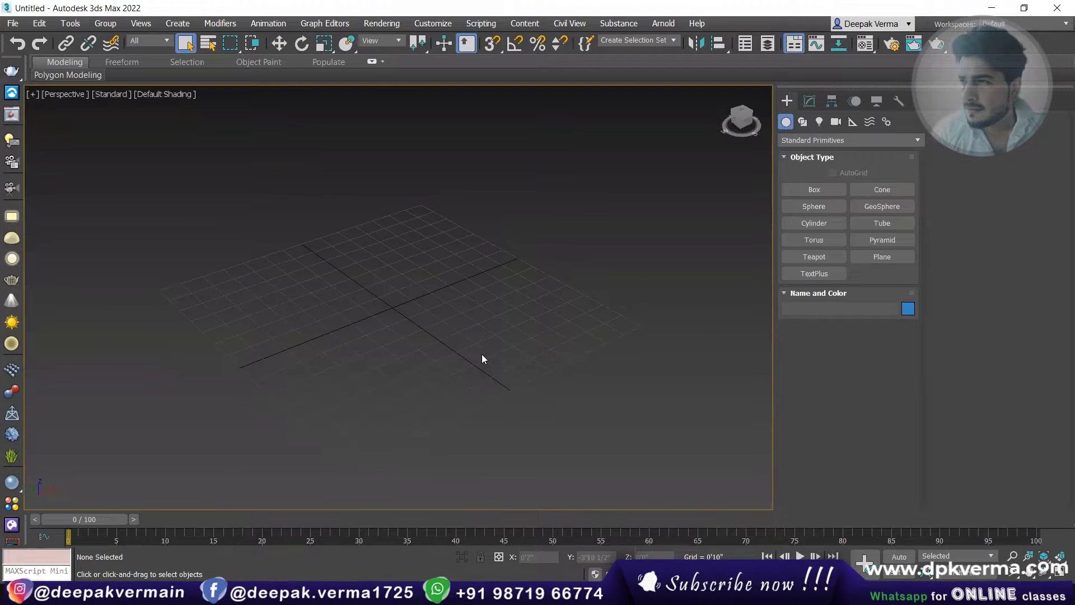
mouse_move(481, 358)
middle_mouse_down()
mouse_move(475, 368)
mouse_move(470, 338)
middle_mouse_up()
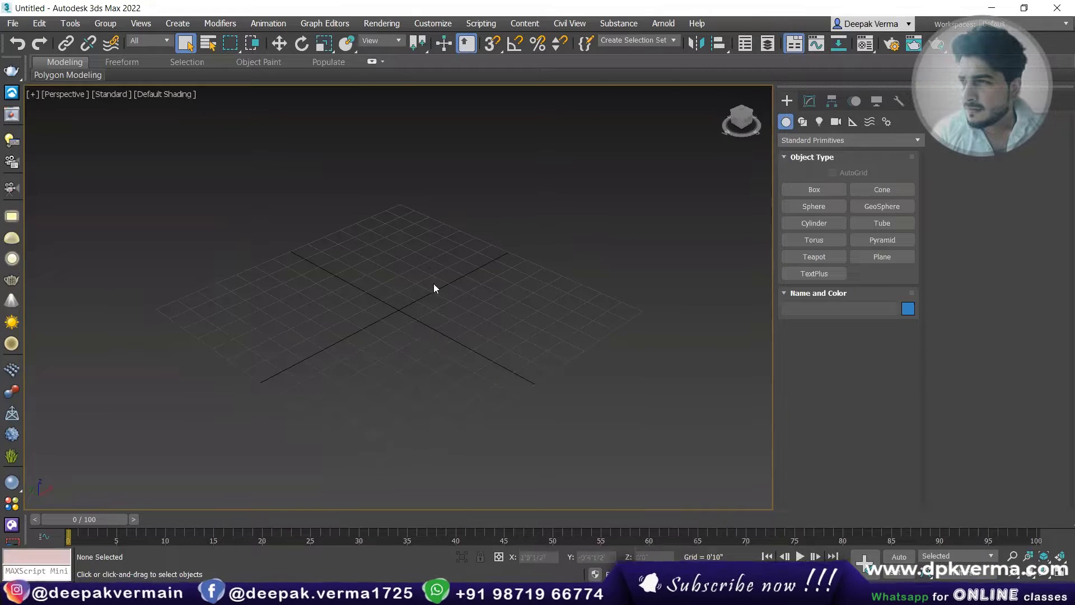
key("f")
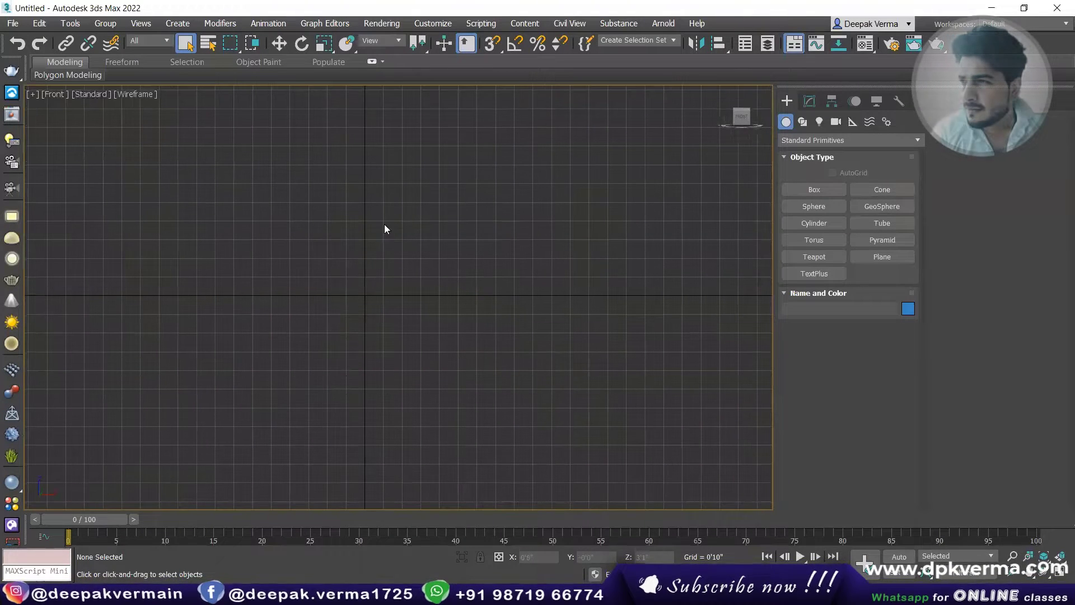
Step: Draw a plane in the Front view with 88 length and 94 width segments
left_click(877, 256)
mouse_move(264, 177)
left_mouse_down()
mouse_move(404, 320)
mouse_move(530, 478)
left_mouse_up()
middle_click_drag(494, 410, 463, 395)
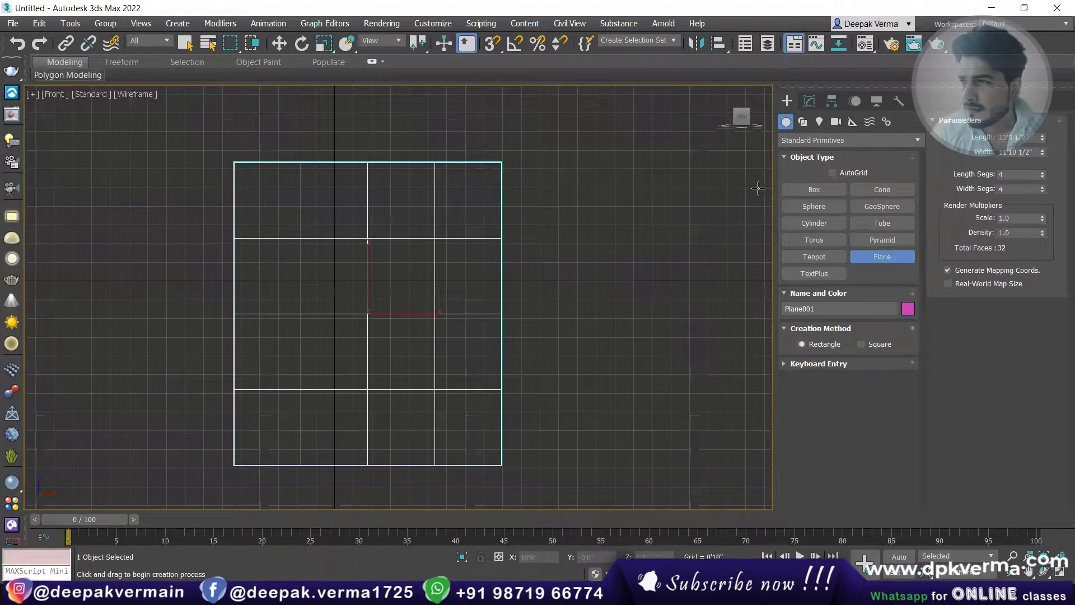
left_click(809, 100)
left_click_drag(894, 336, 890, 298)
mouse_move(894, 350)
left_mouse_down()
mouse_move(888, 304)
mouse_move(896, 330)
left_mouse_up()
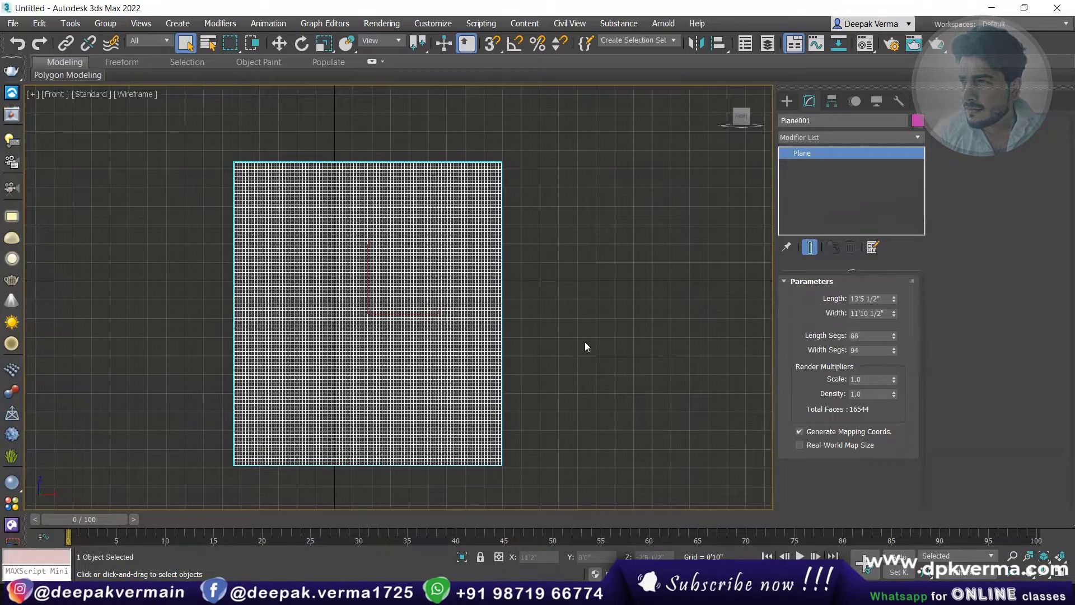
Step: Inspect the plane in Perspective, then return to a gridless Front view centred on it
left_click(583, 341)
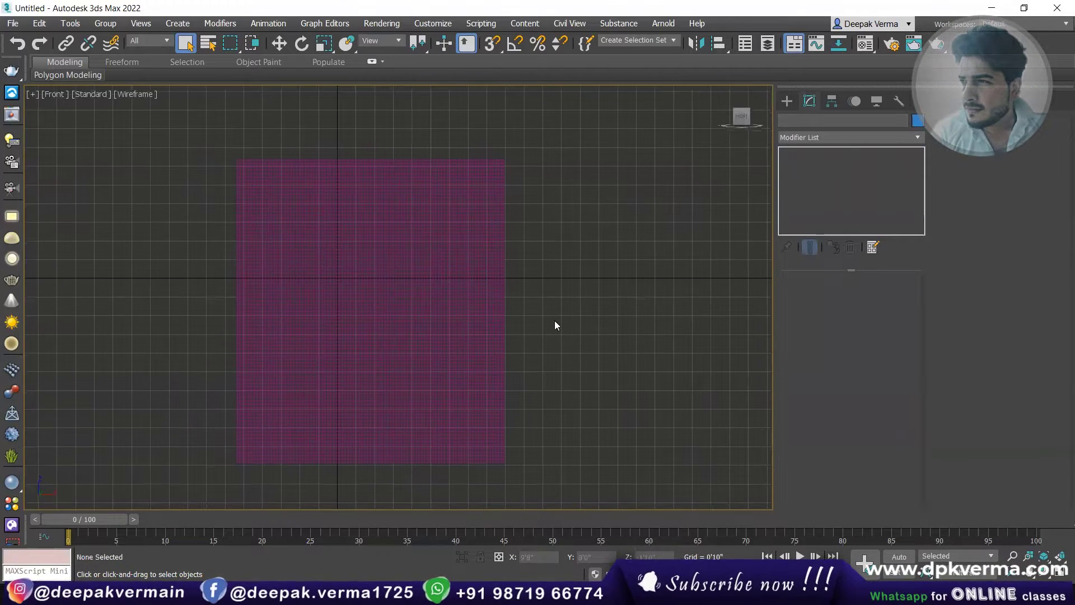
key("p")
scroll(492, 305, "down", 3)
mouse_move(504, 305)
middle_mouse_down("alt")
mouse_move(512, 316)
mouse_move(420, 283)
mouse_move(435, 277)
middle_mouse_up("alt")
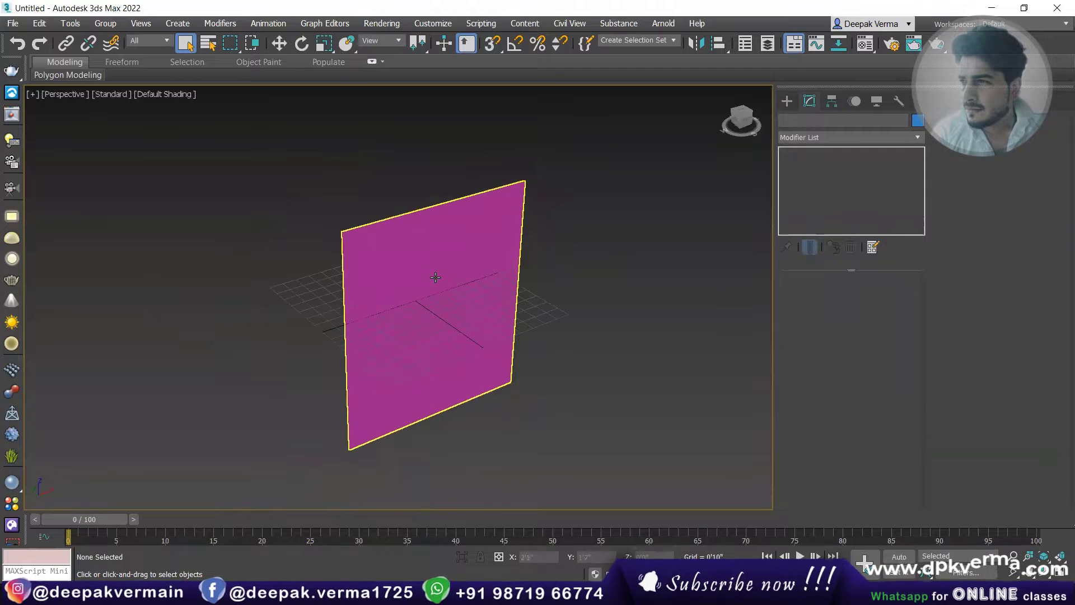
left_click(435, 278)
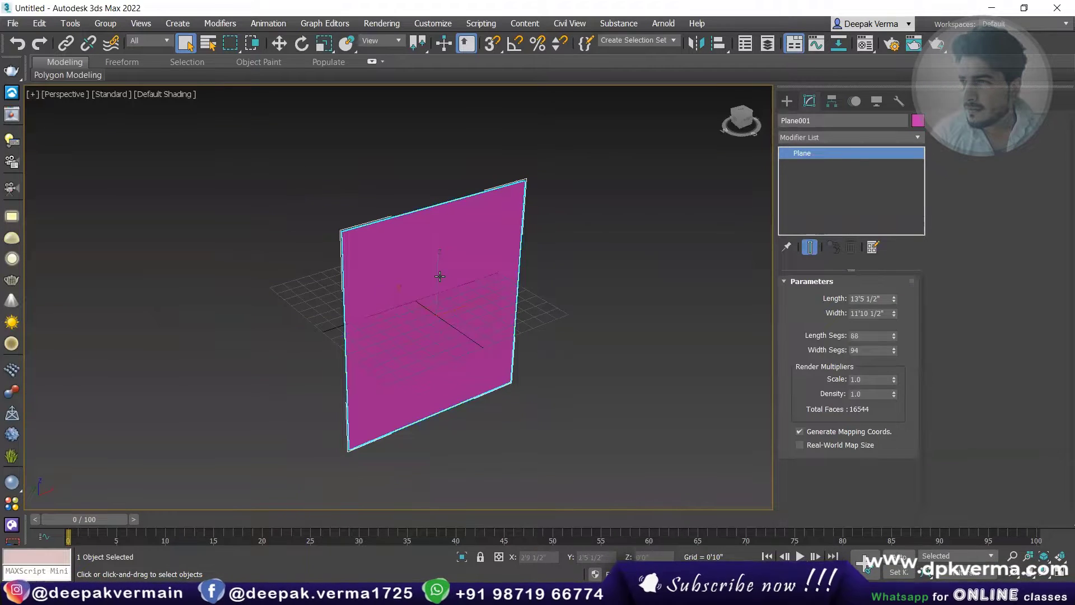
key("f")
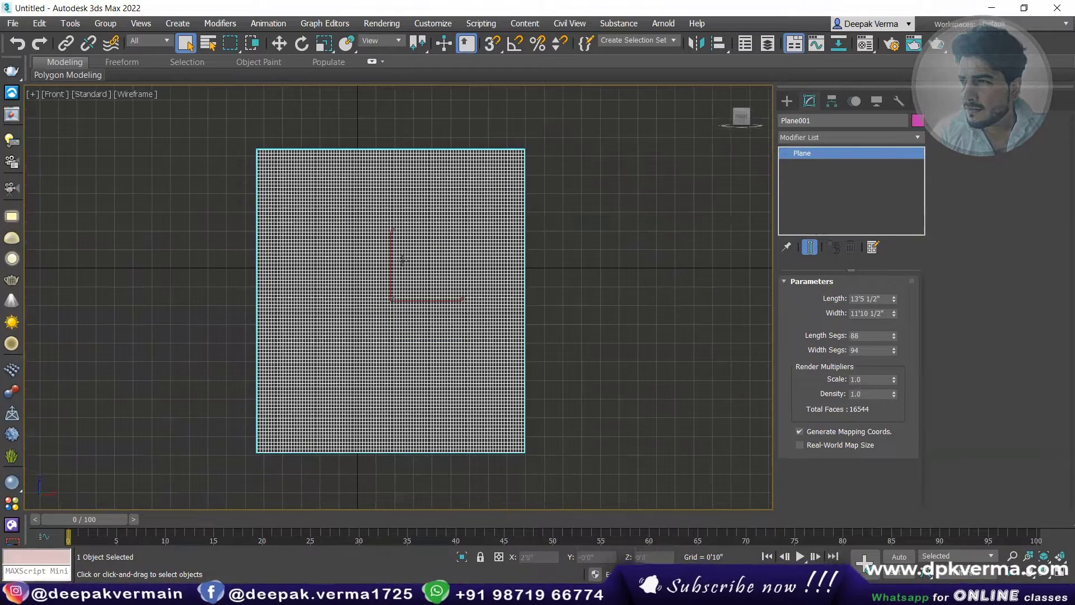
key("g")
middle_click_drag(367, 405, 360, 371)
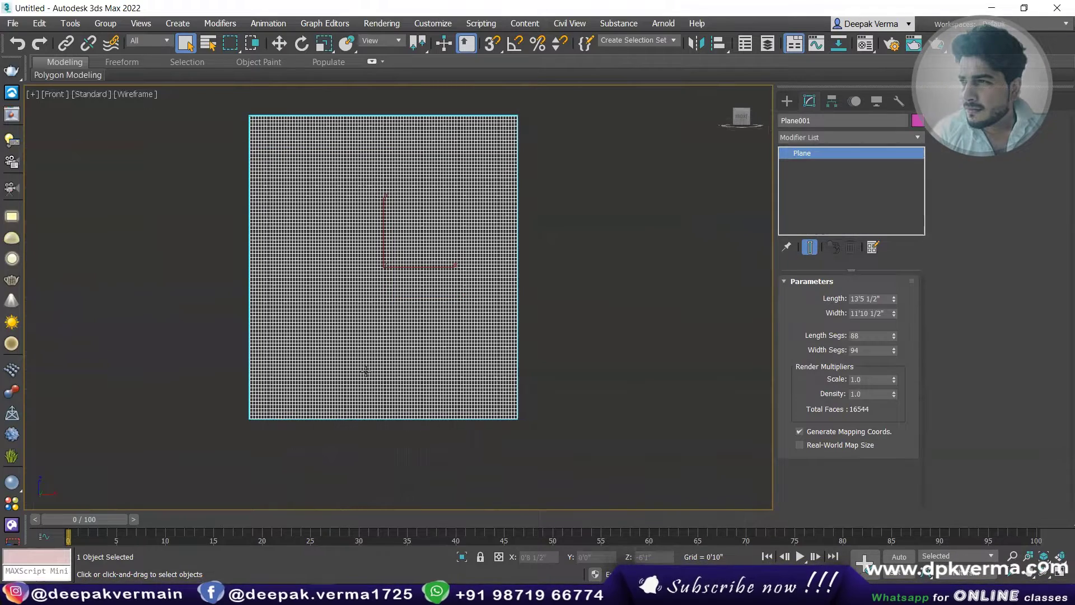
scroll(384, 154, "up", 2)
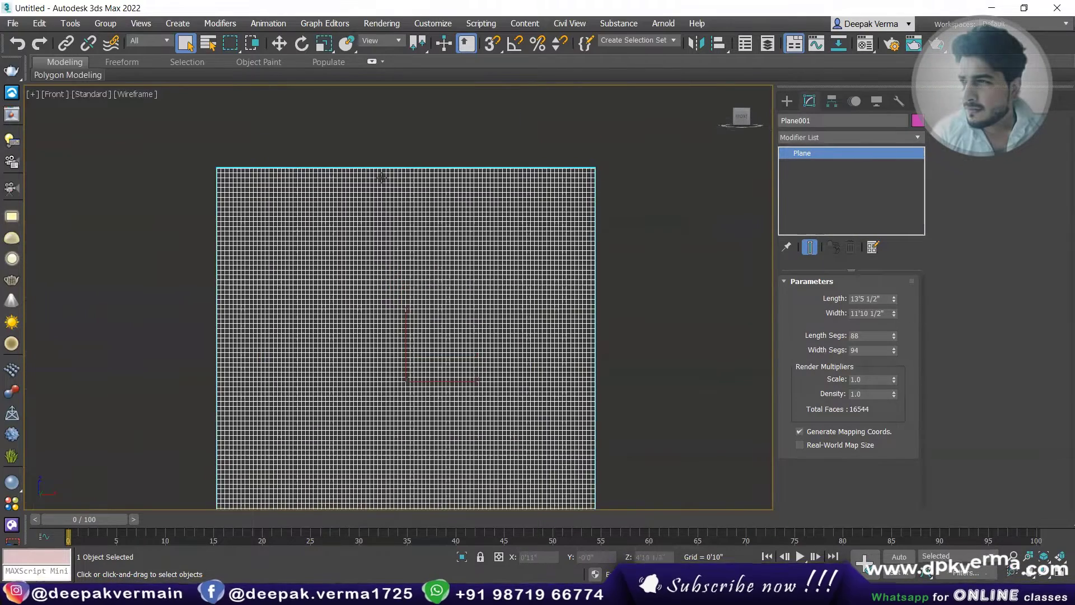
scroll(192, 161, "up", 2)
mouse_move(688, 177)
middle_mouse_down()
mouse_move(592, 170)
mouse_move(623, 170)
middle_mouse_up()
left_click(786, 101)
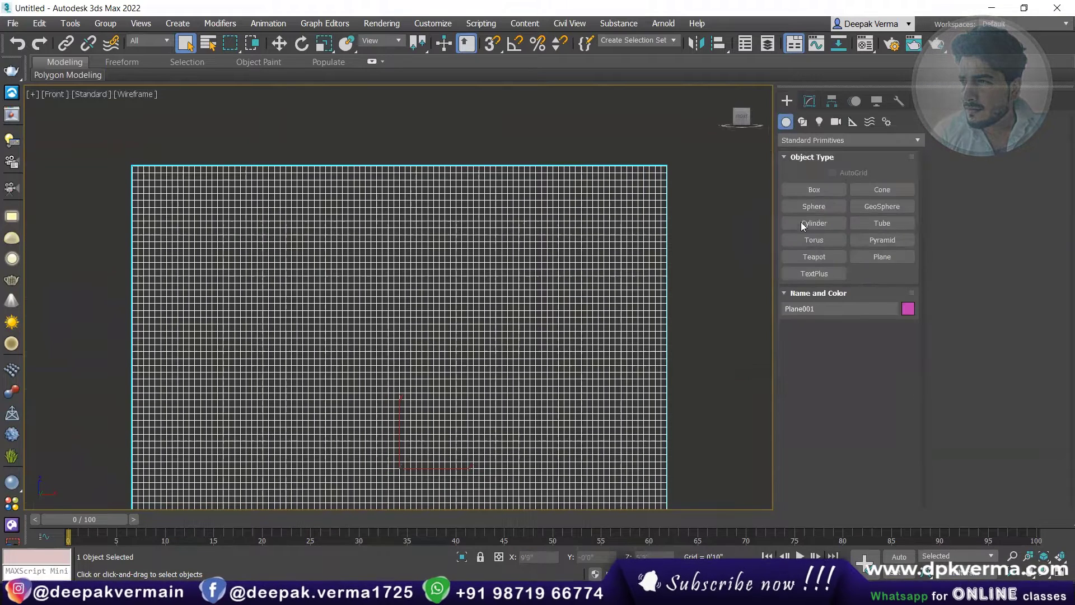
Step: Draw a long thin box across the plane's top edge and align it in Top view
left_click(814, 189)
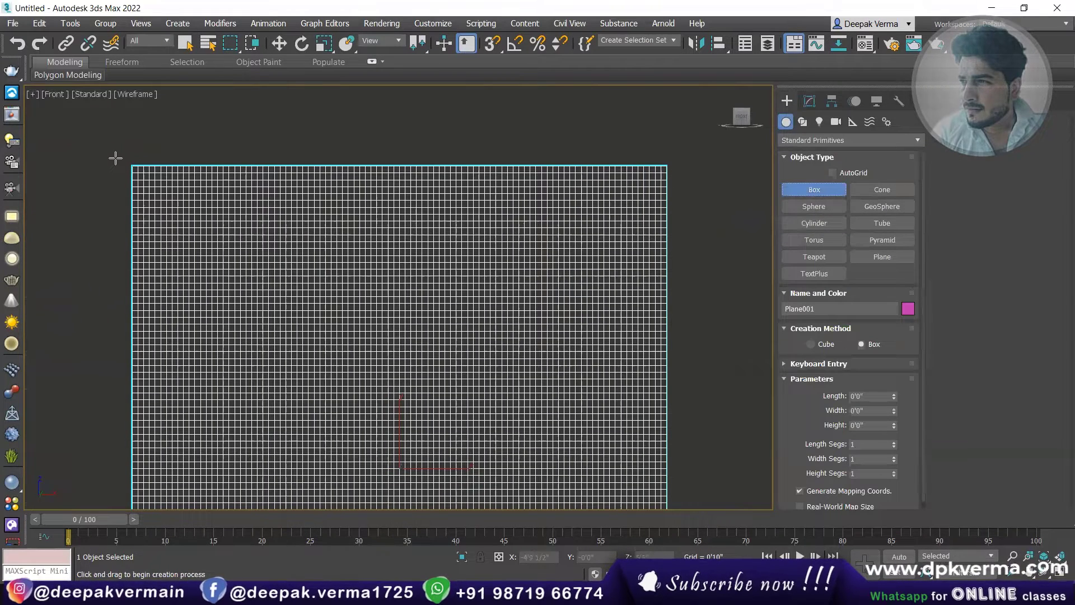
left_click_drag(126, 160, 675, 175)
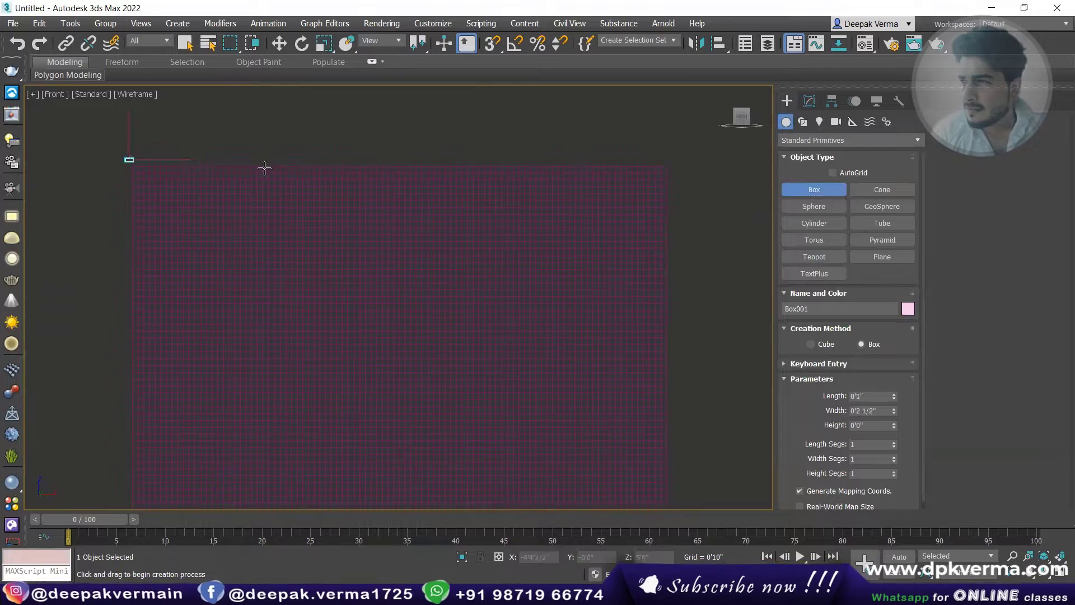
left_click(676, 175)
right_click(677, 175)
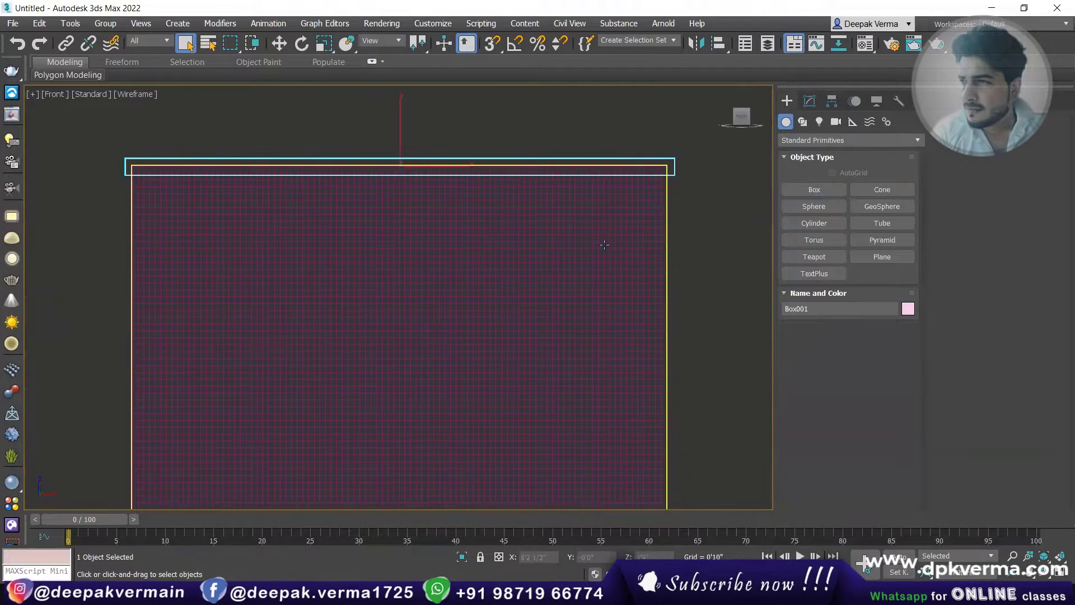
scroll(496, 134, "down", 3)
key("t")
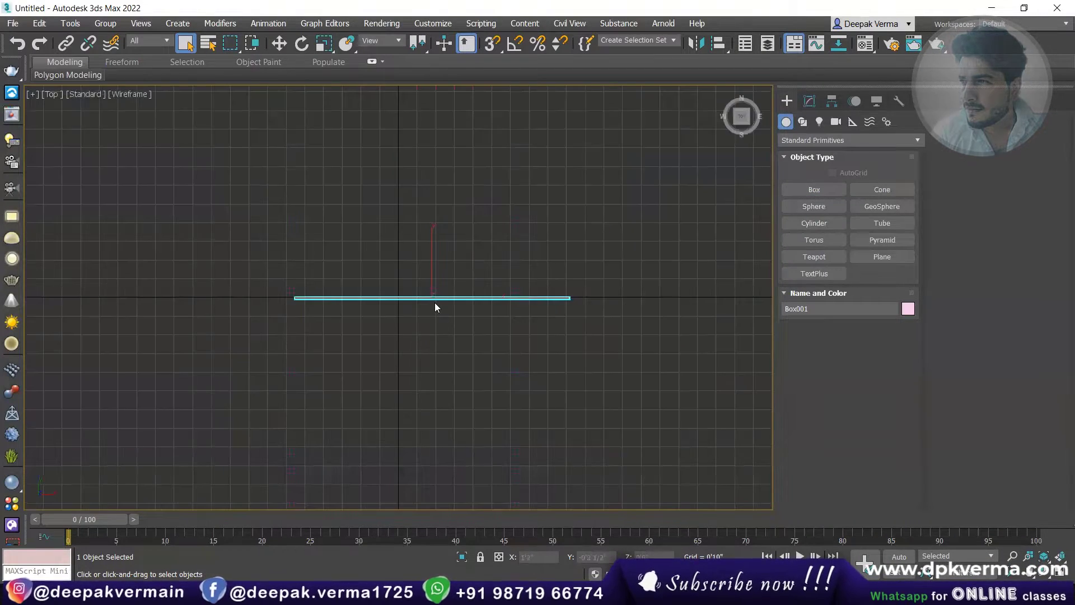
scroll(435, 307, "up", 3)
key("w")
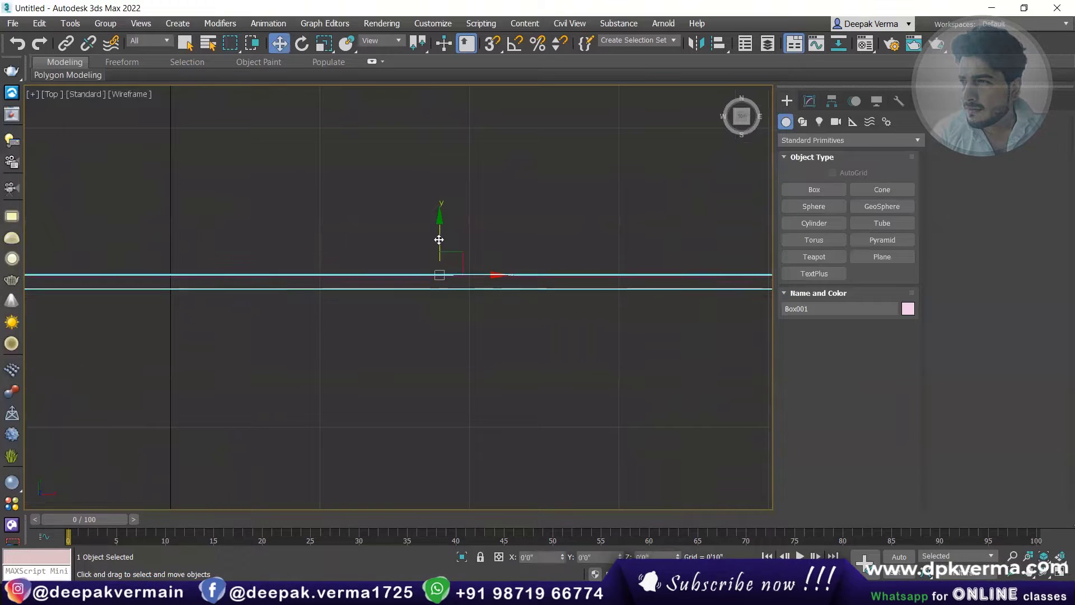
left_click_drag(439, 240, 439, 238)
Step: Check the rod against the plane in Perspective, then return to Front view
key("f")
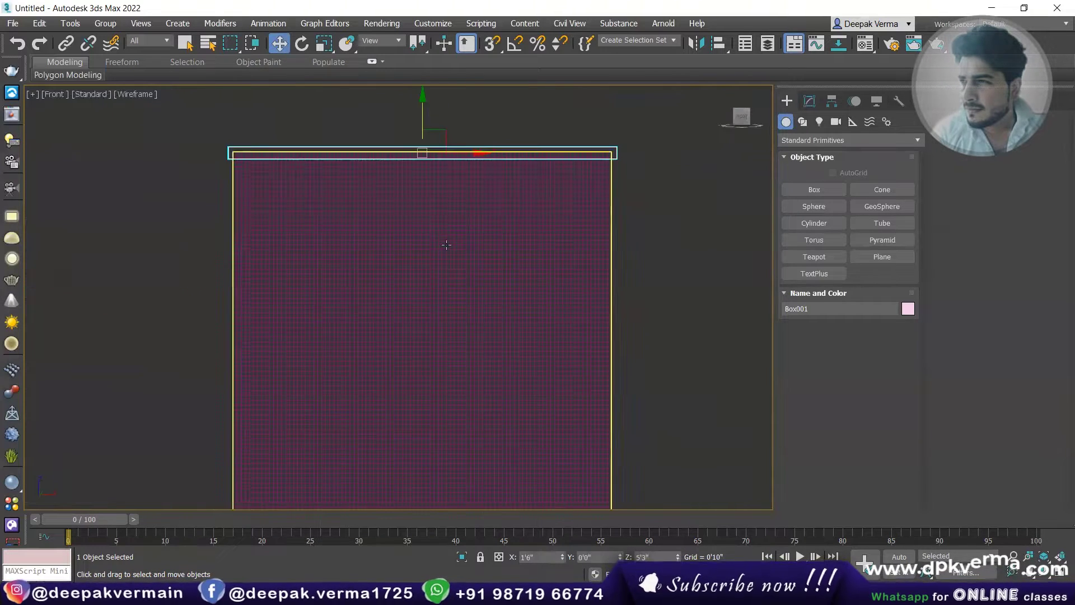
scroll(454, 254, "down", 2)
key("p")
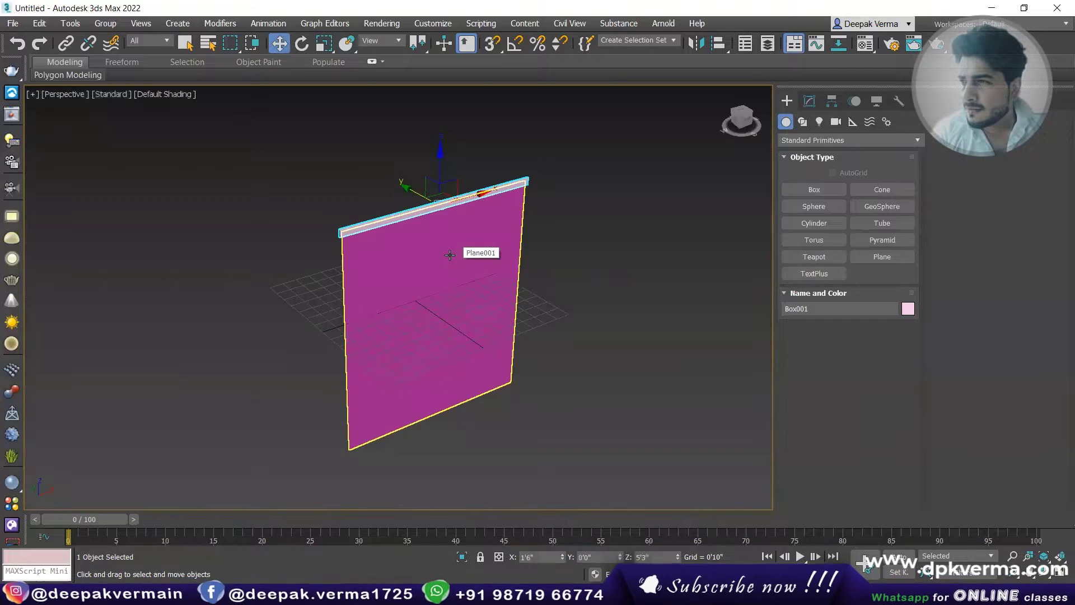
key("ctrl+d")
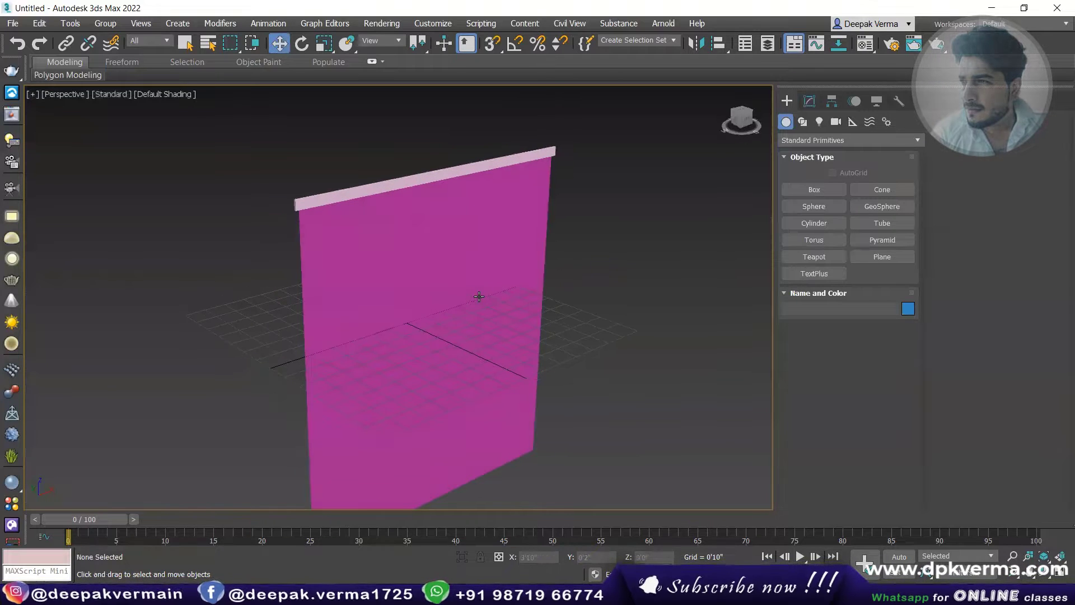
middle_click_drag(477, 298, 456, 288, "alt")
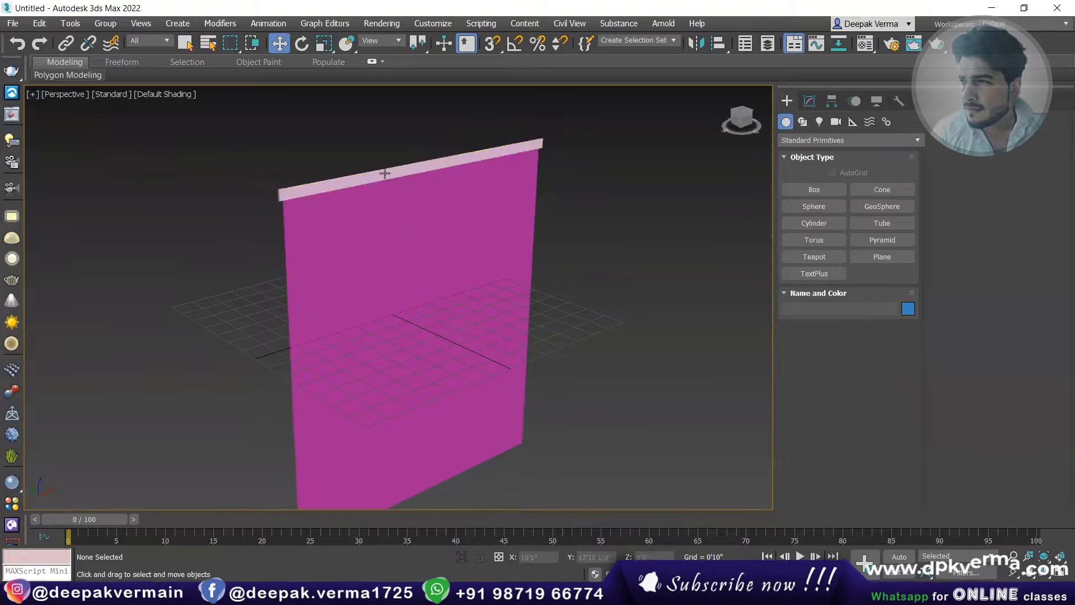
scroll(301, 197, "up", 2)
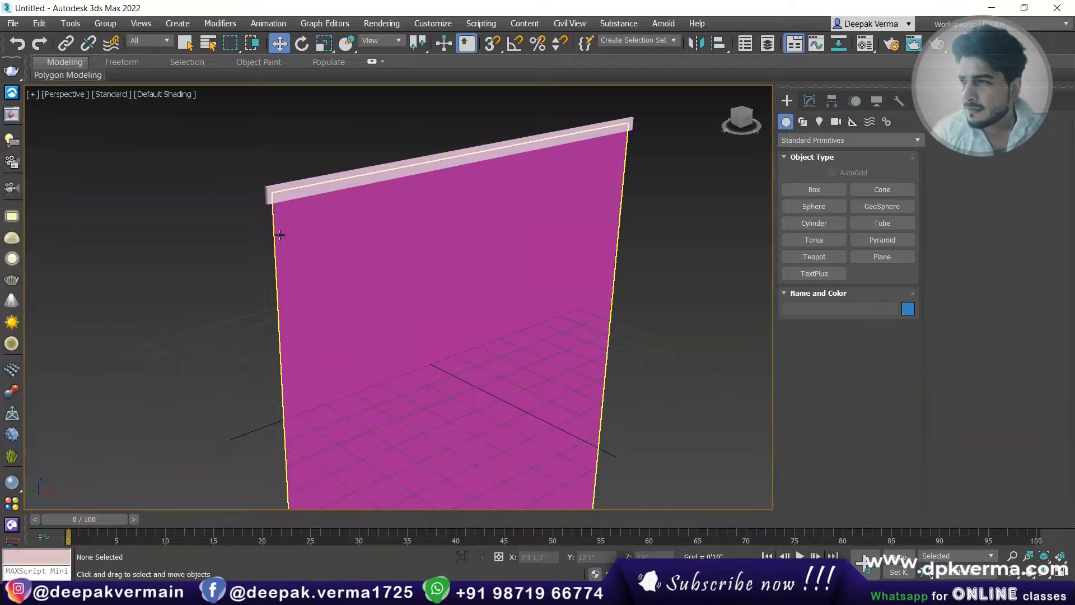
scroll(280, 235, "up", 3)
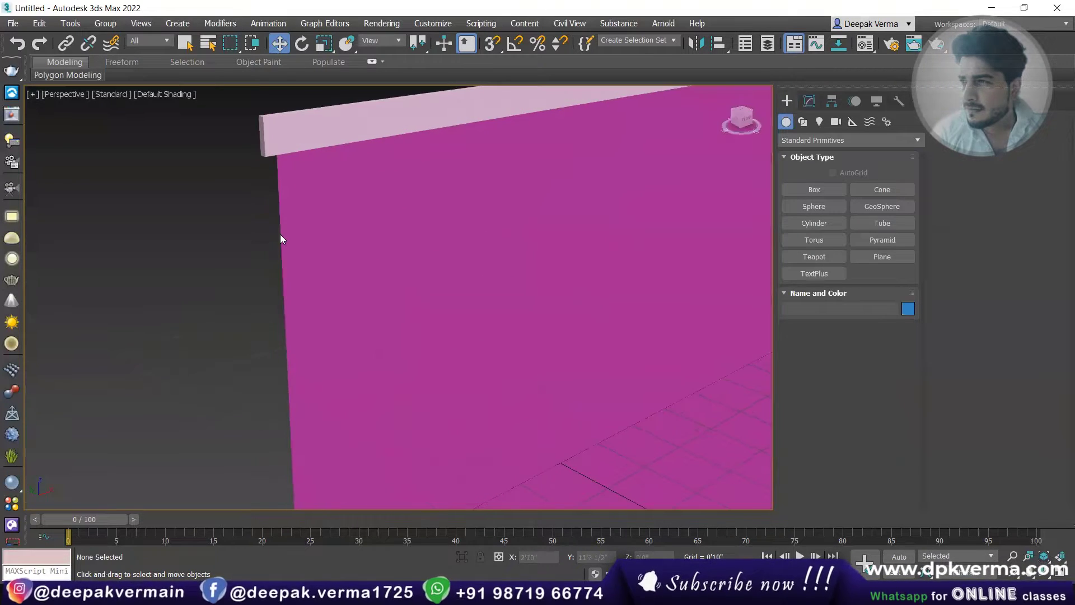
left_click(280, 235)
middle_click_drag(279, 239, 259, 185, "alt")
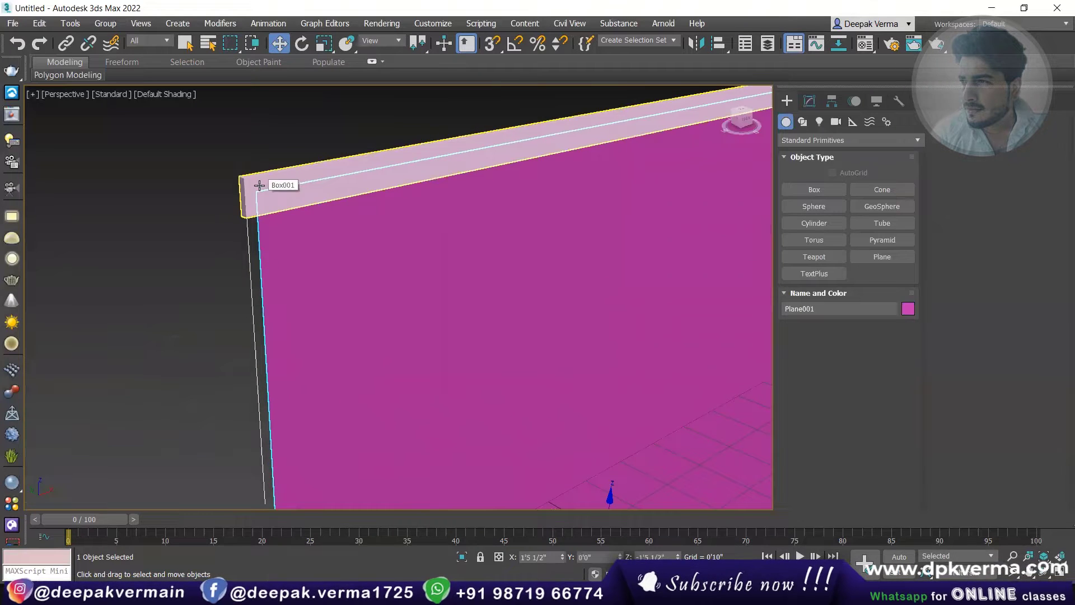
key("f")
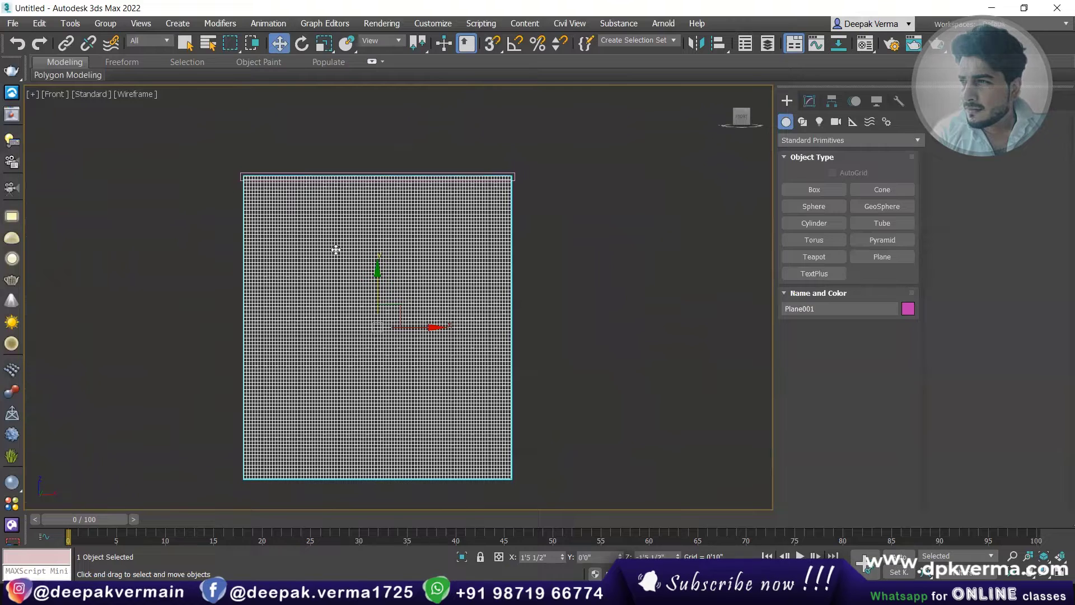
Step: Add a Cloth modifier to Plane001 and enter its Group sub-object level
left_click(810, 102)
left_click(823, 135)
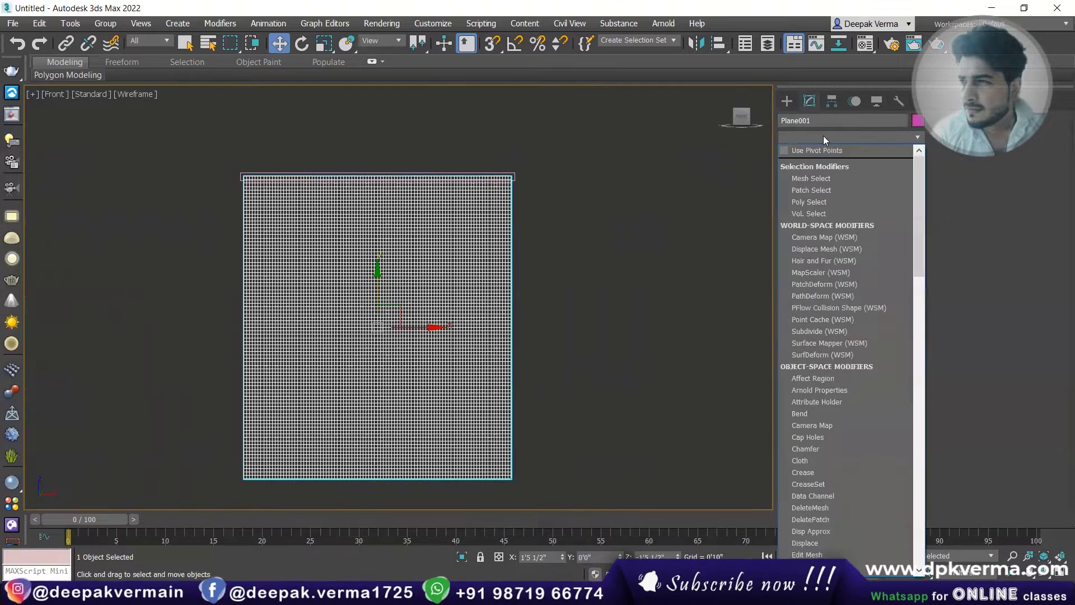
type("cap")
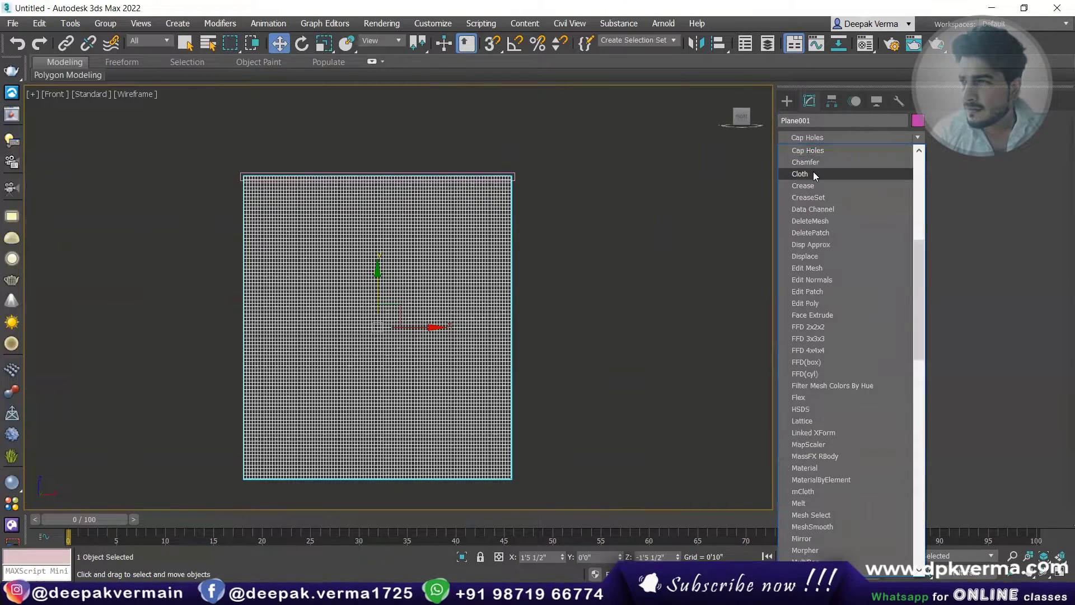
left_click(813, 173)
scroll(373, 184, "up", 2)
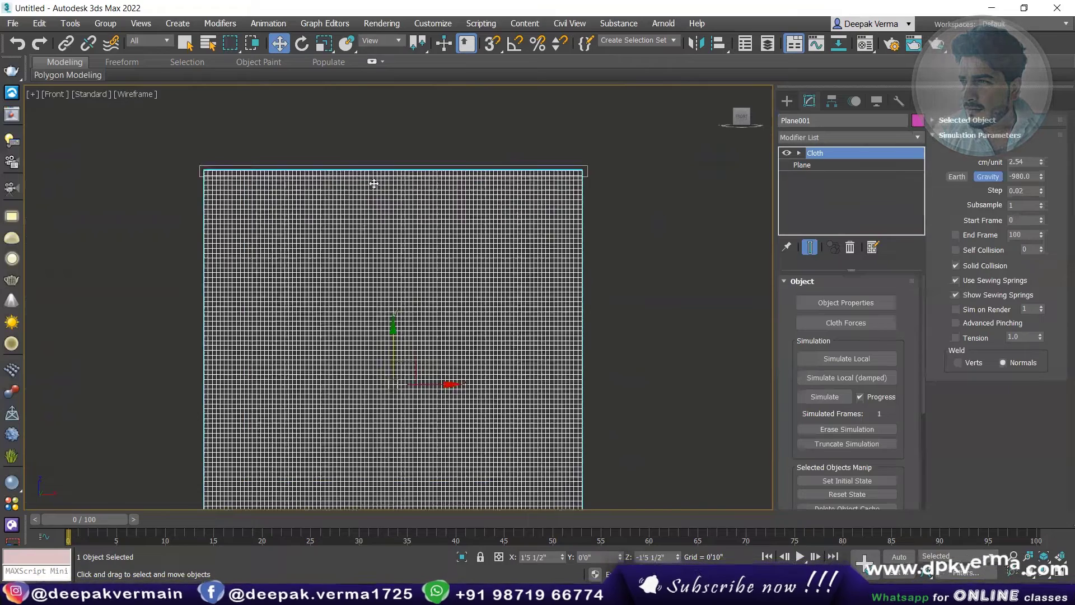
scroll(373, 184, "up", 2)
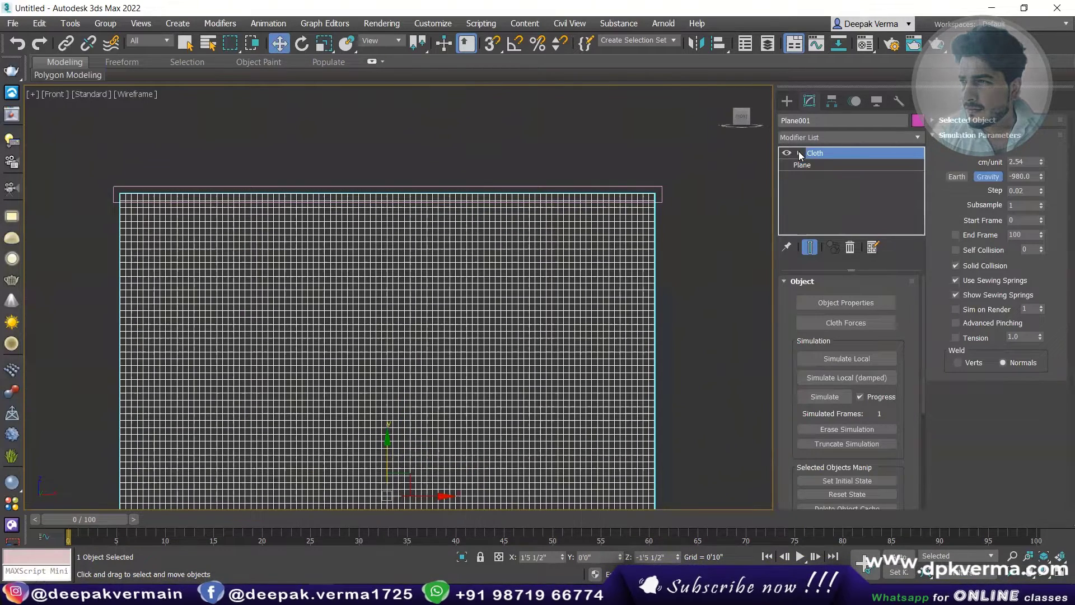
left_click(799, 153)
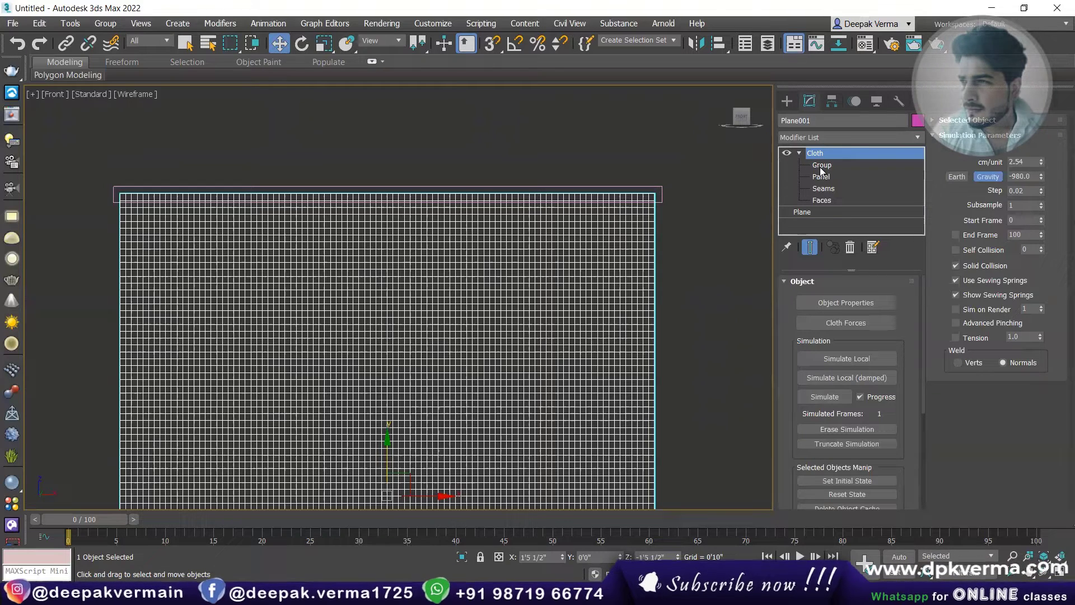
left_click(819, 166)
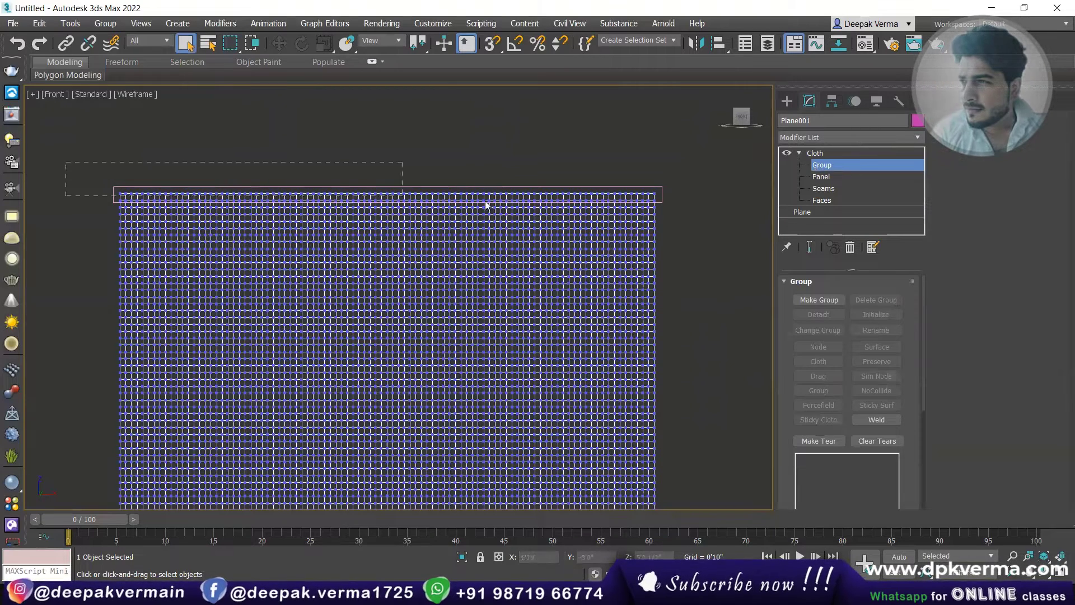
Step: Select the cloth's top two vertex rows and make them a group named 'top'
left_click_drag(653, 211, 691, 199)
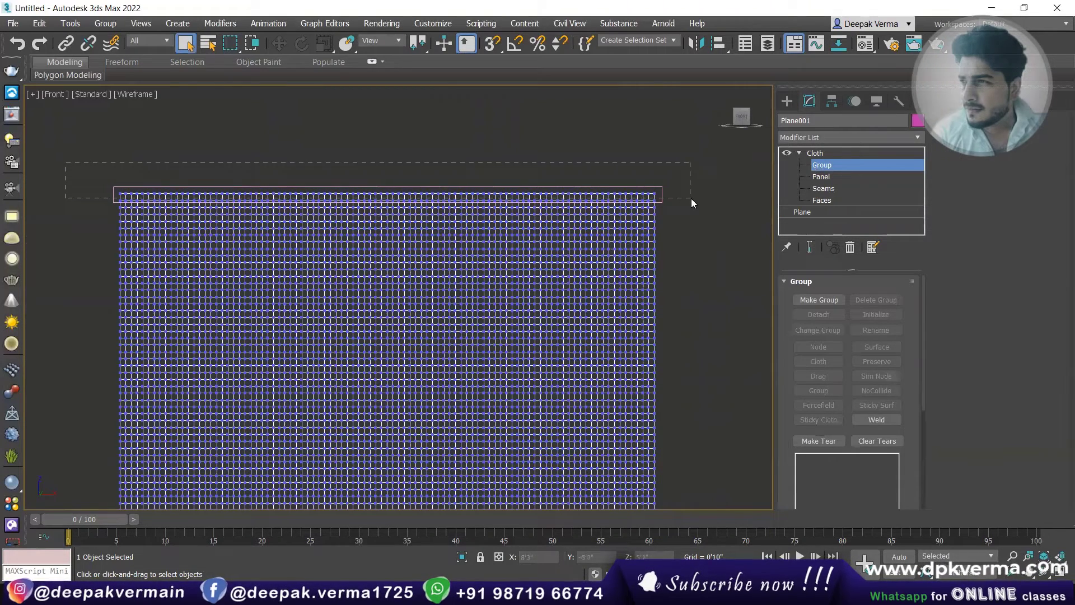
left_click_drag(691, 199, 692, 199)
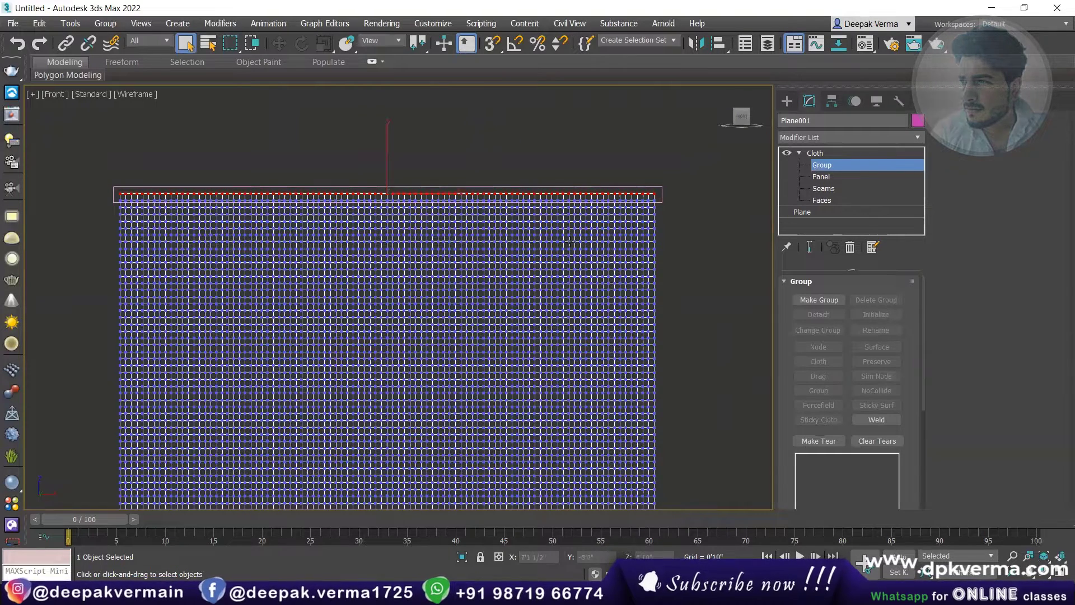
left_click_drag(97, 168, 210, 203)
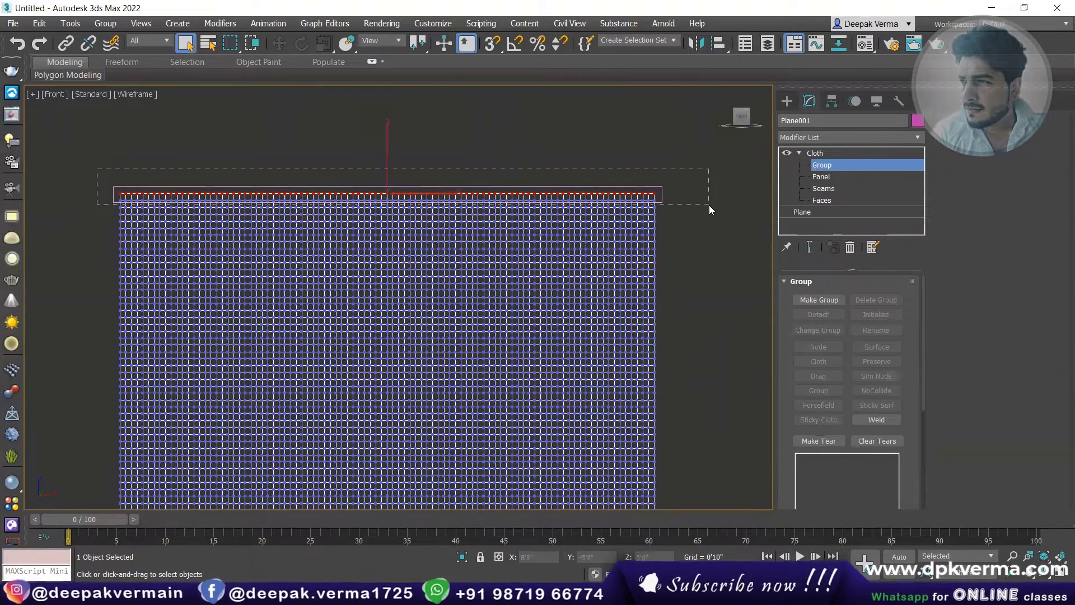
left_click_drag(709, 205, 709, 205)
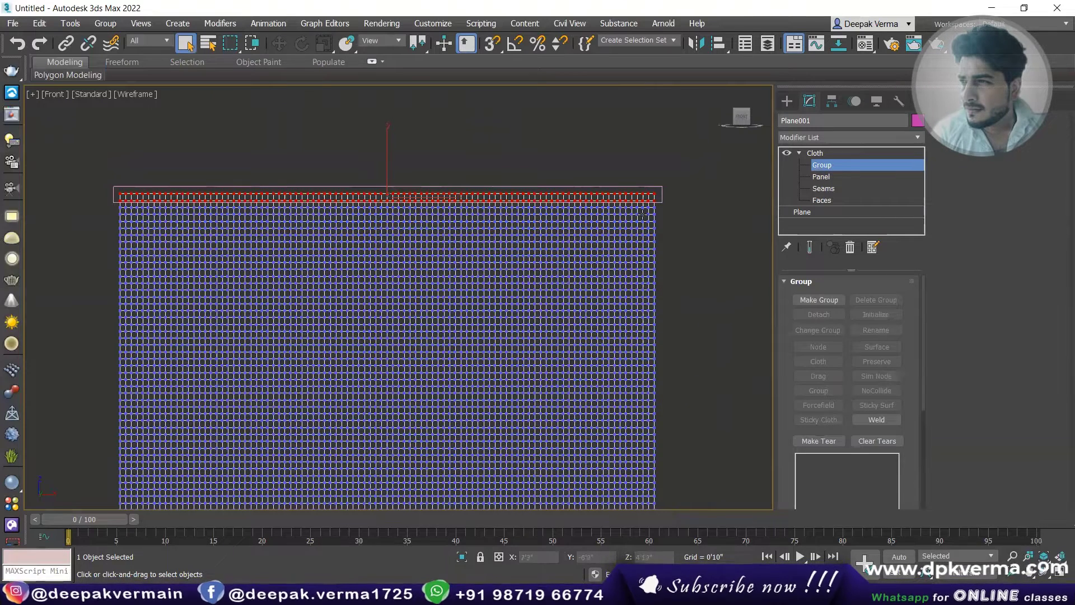
left_click(819, 300)
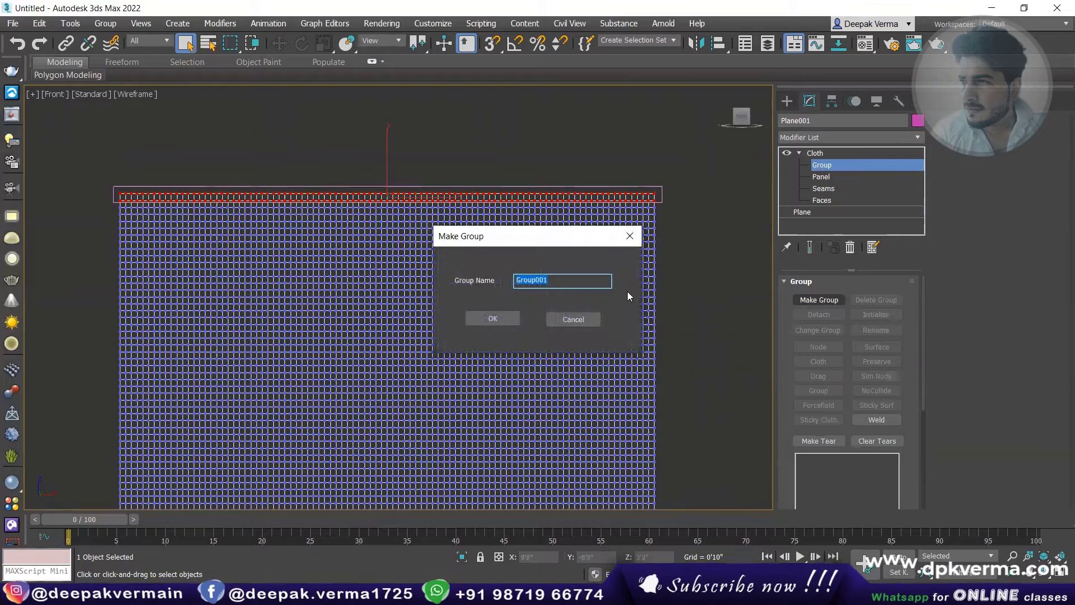
type("top")
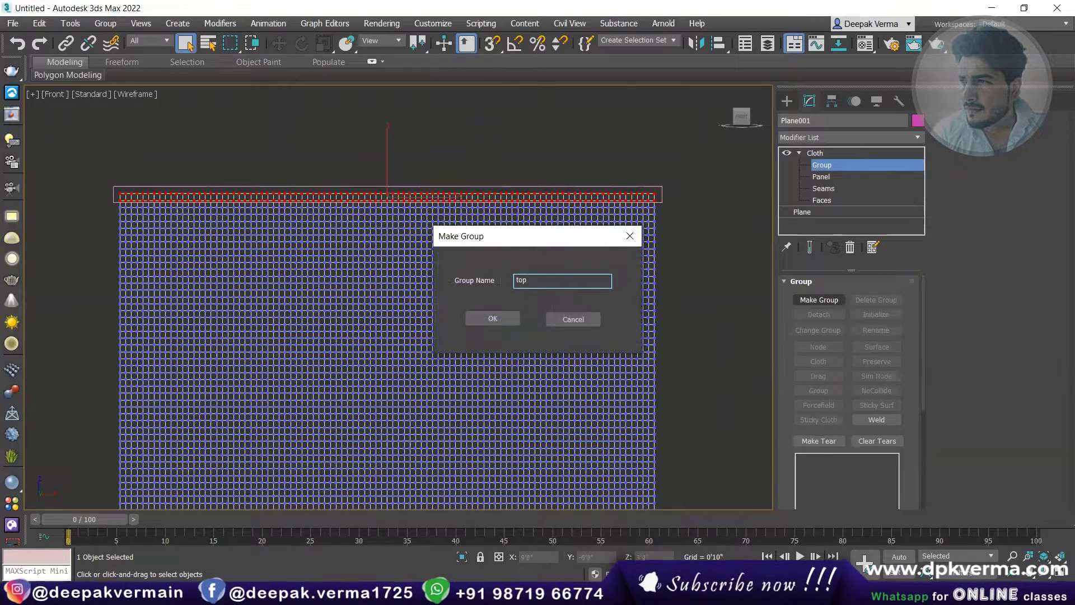
left_click(493, 317)
left_click(830, 459)
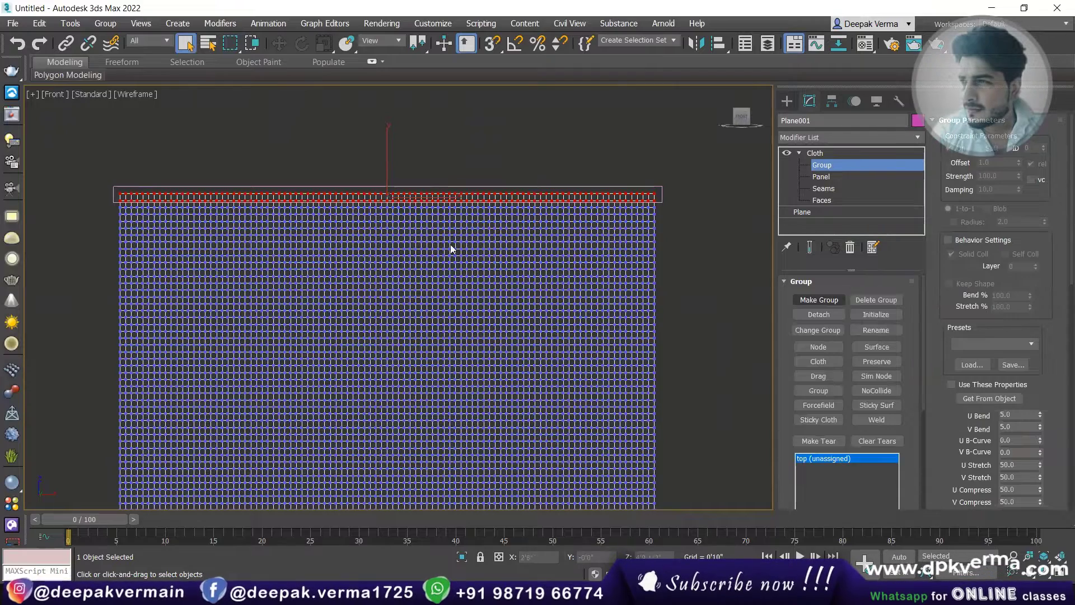
Step: Pin the 'top' vertex group to Box001 as a Node constraint
middle_click_drag(451, 248, 444, 229)
middle_click_drag(388, 268, 389, 276)
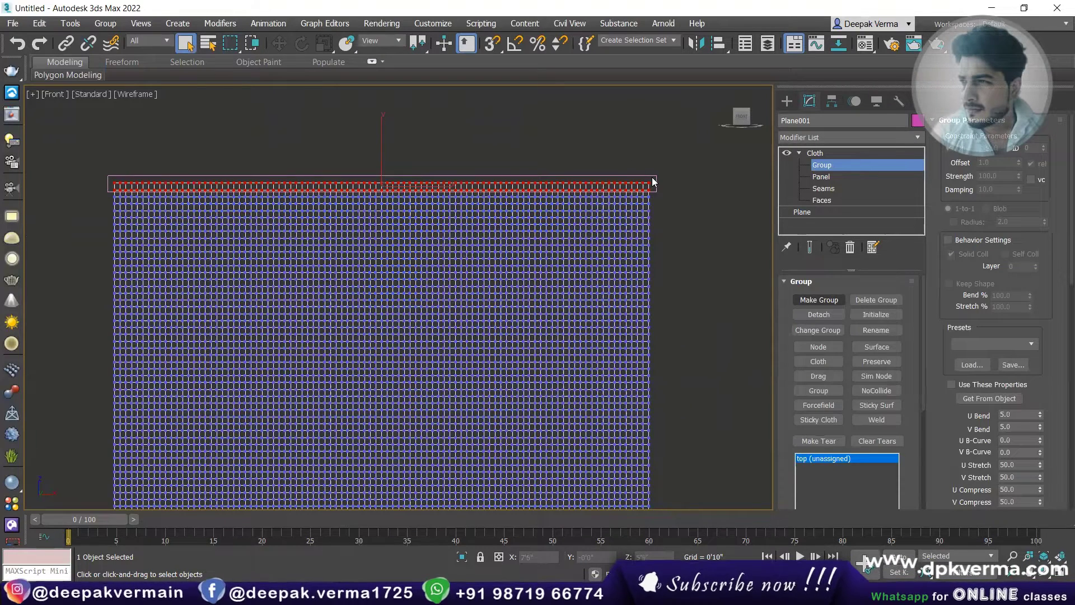
left_click(811, 346)
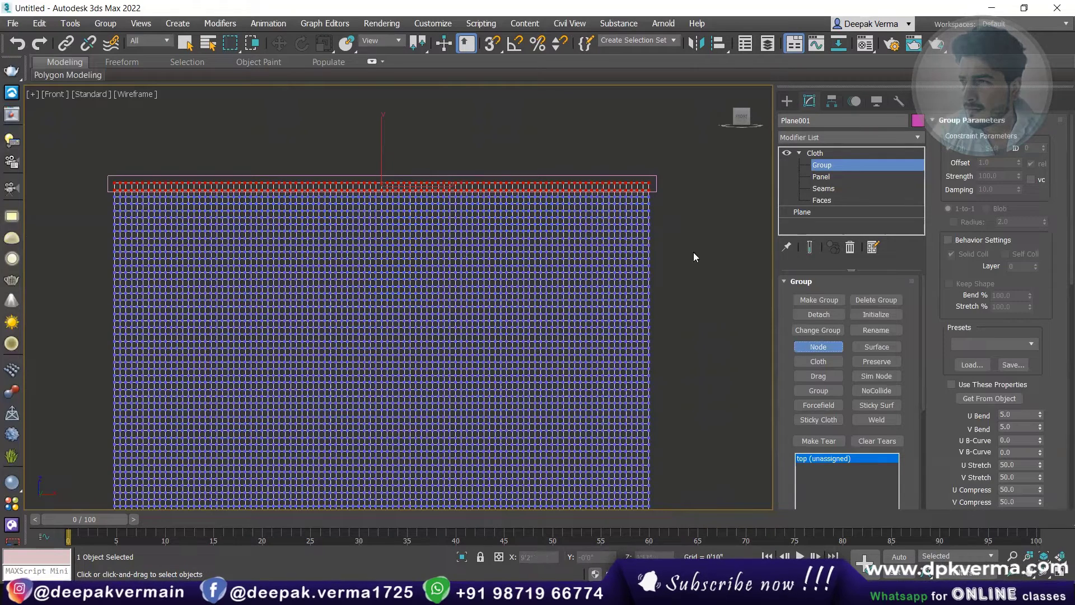
left_click(656, 173)
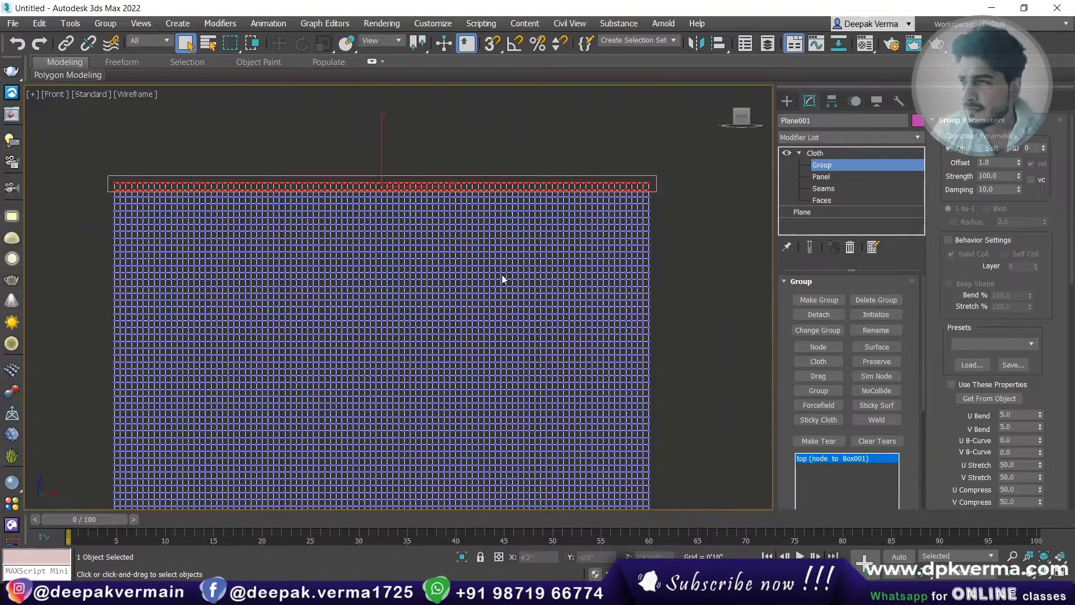
scroll(493, 297, "down", 4)
scroll(442, 268, "up", 1)
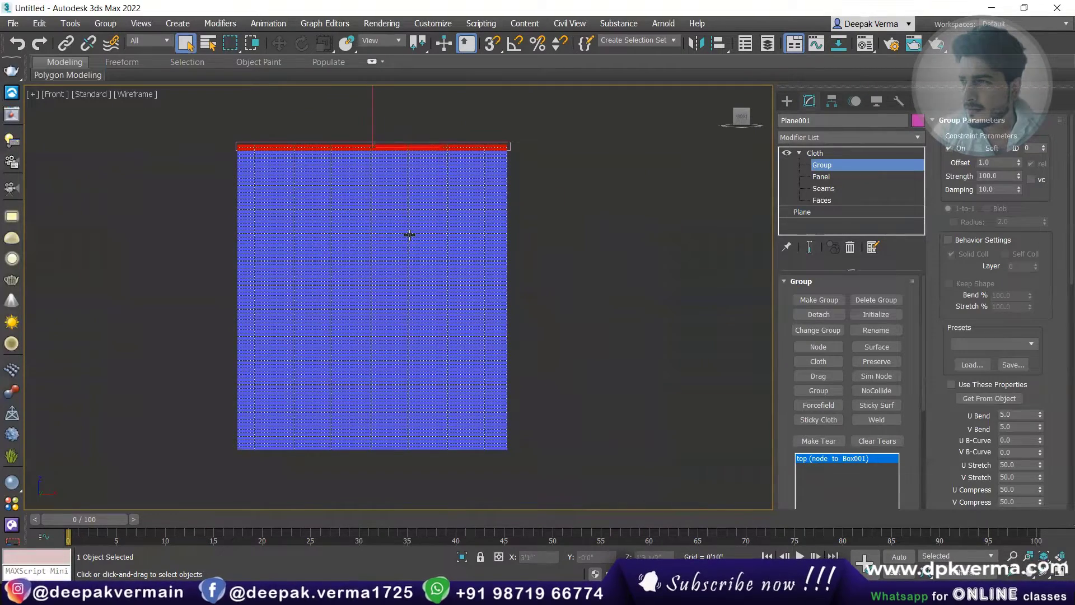
Step: In Cloth Object Properties, set Plane001 as Cloth using the Satin preset, with shaded display
left_click(815, 153)
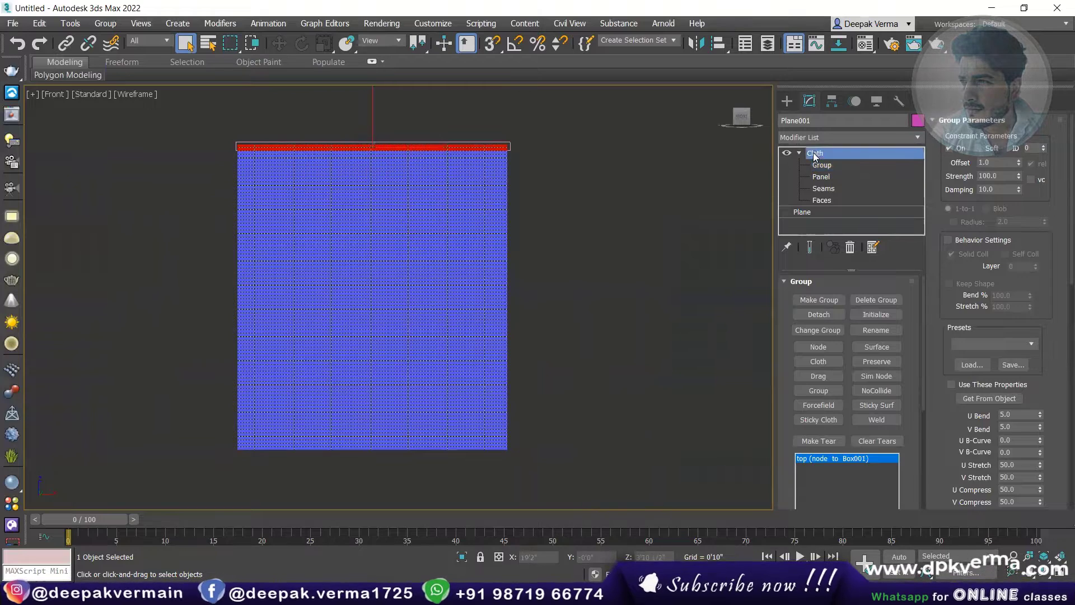
key("F3")
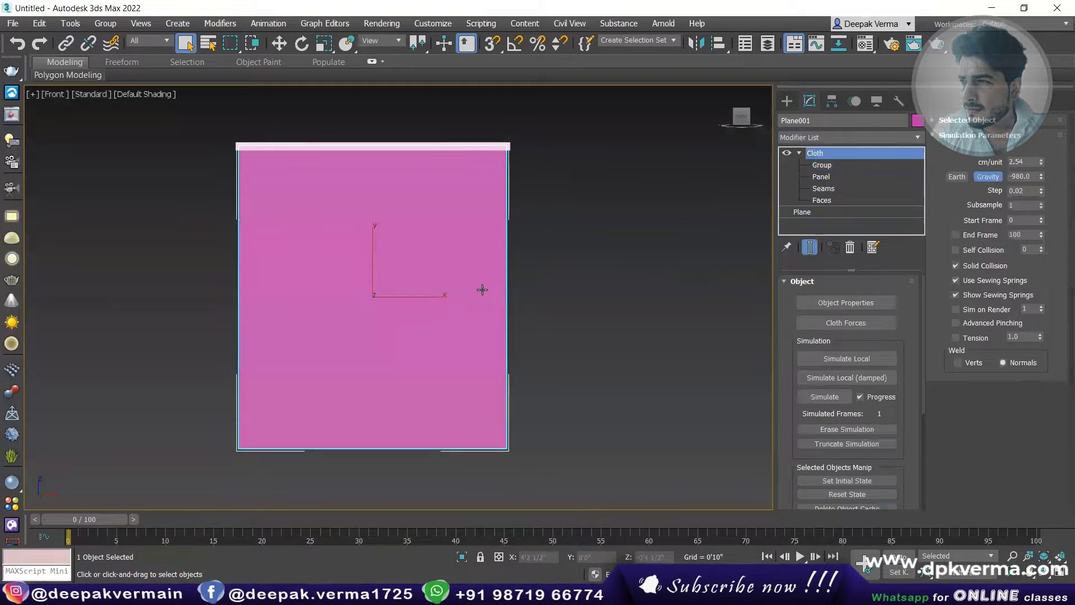
middle_click_drag(438, 269, 463, 277)
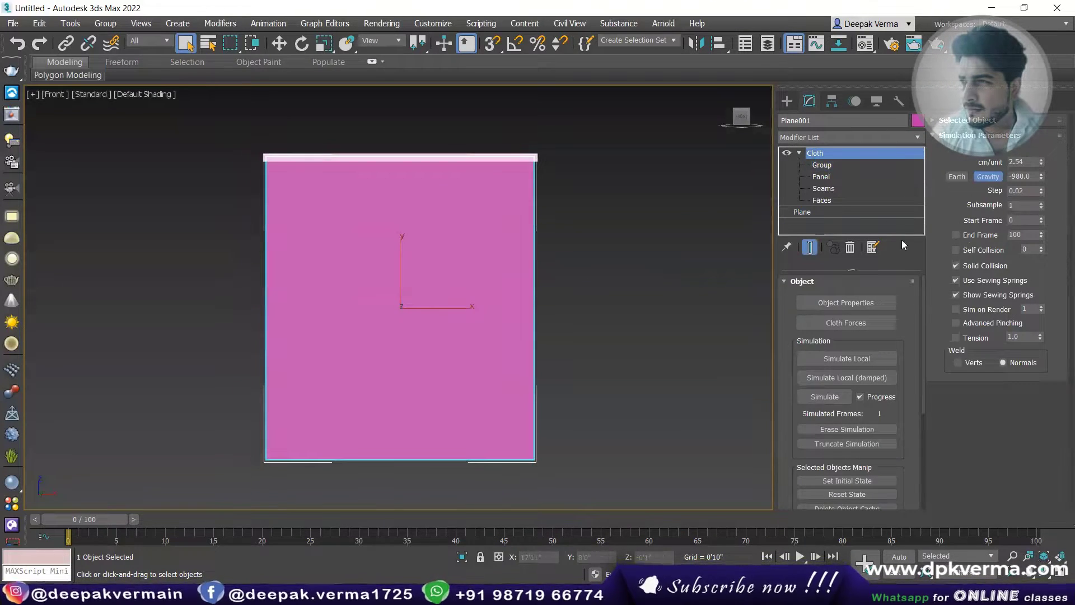
left_click(845, 304)
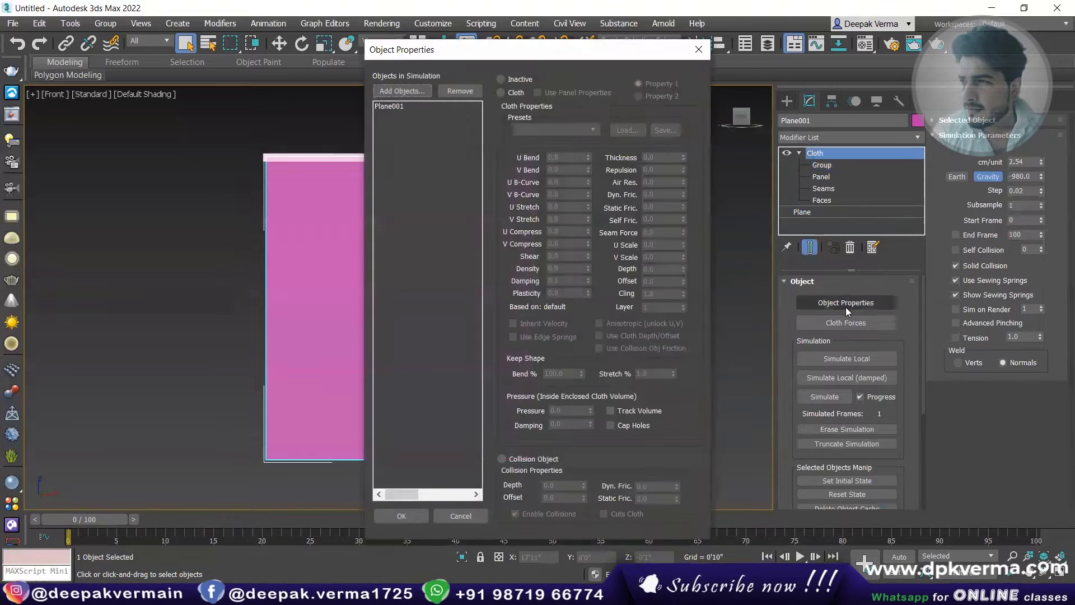
left_click_drag(432, 58, 583, 88)
left_click(565, 135)
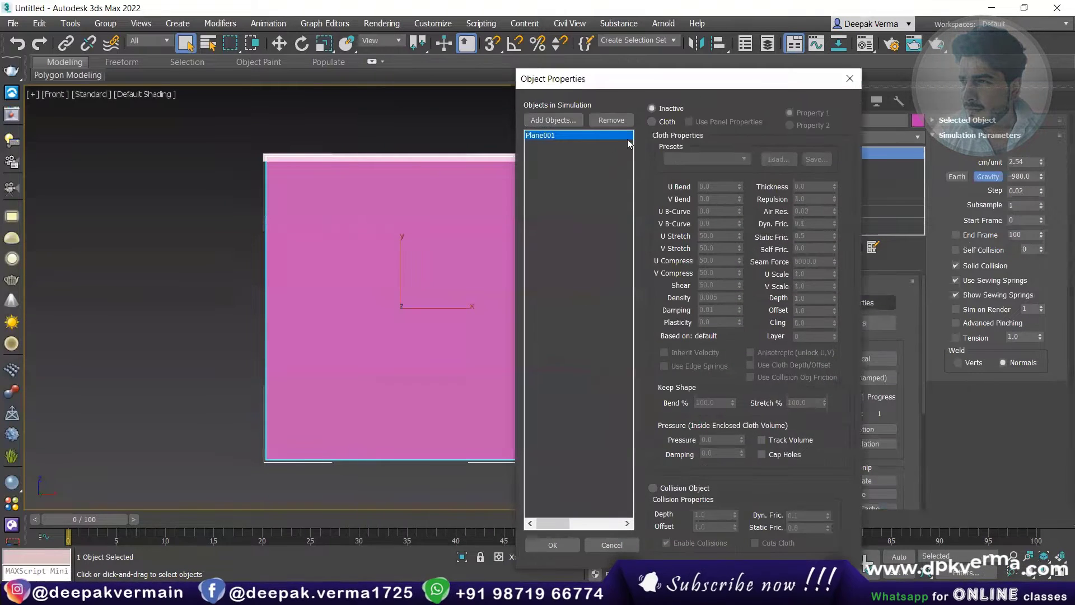
left_click(652, 122)
left_click(685, 157)
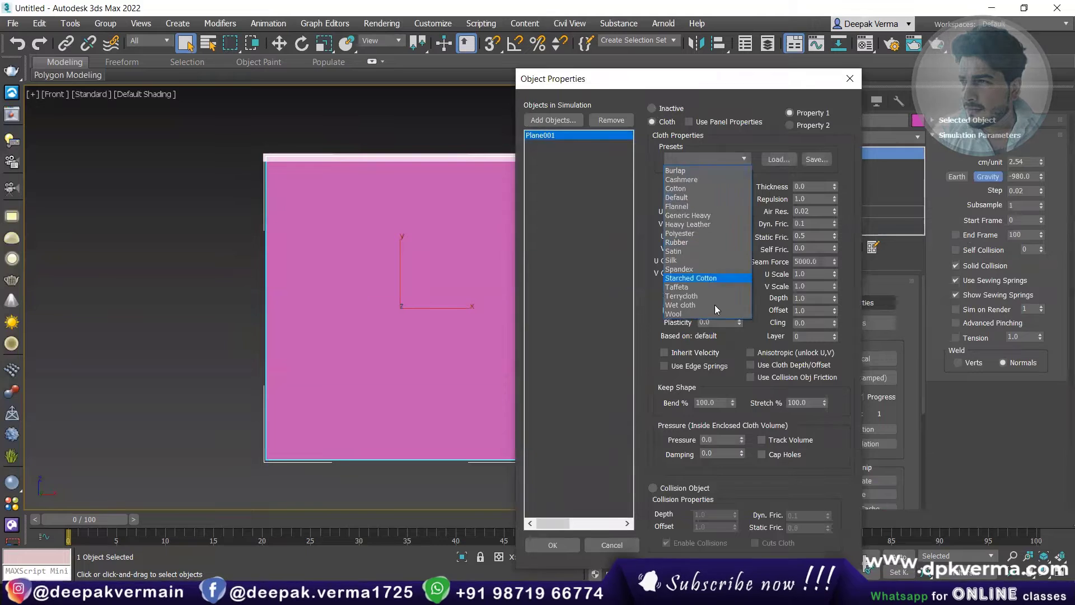
left_click(682, 251)
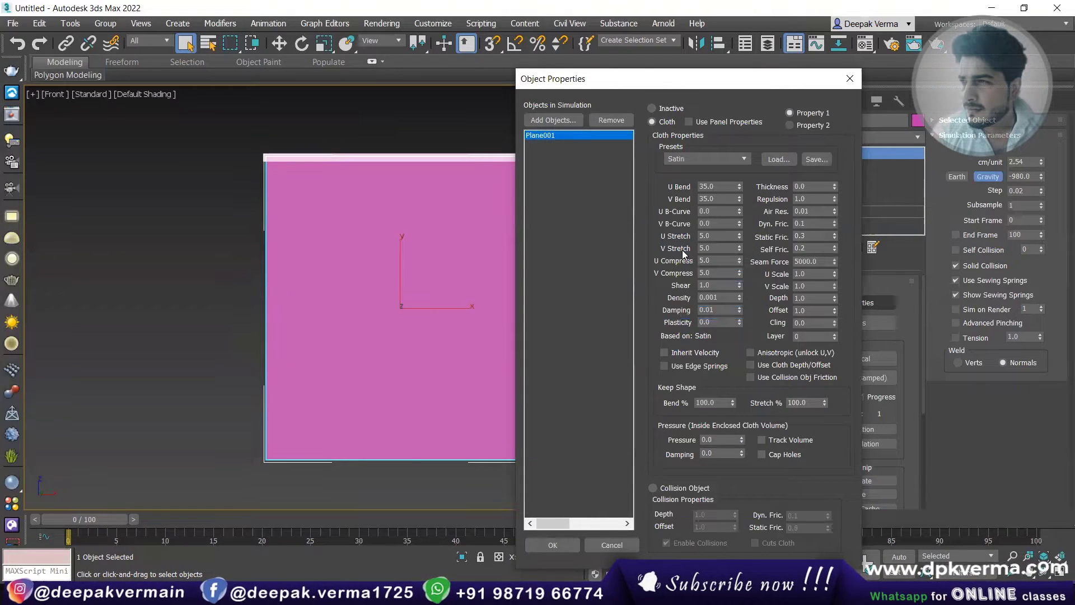
left_click(565, 542)
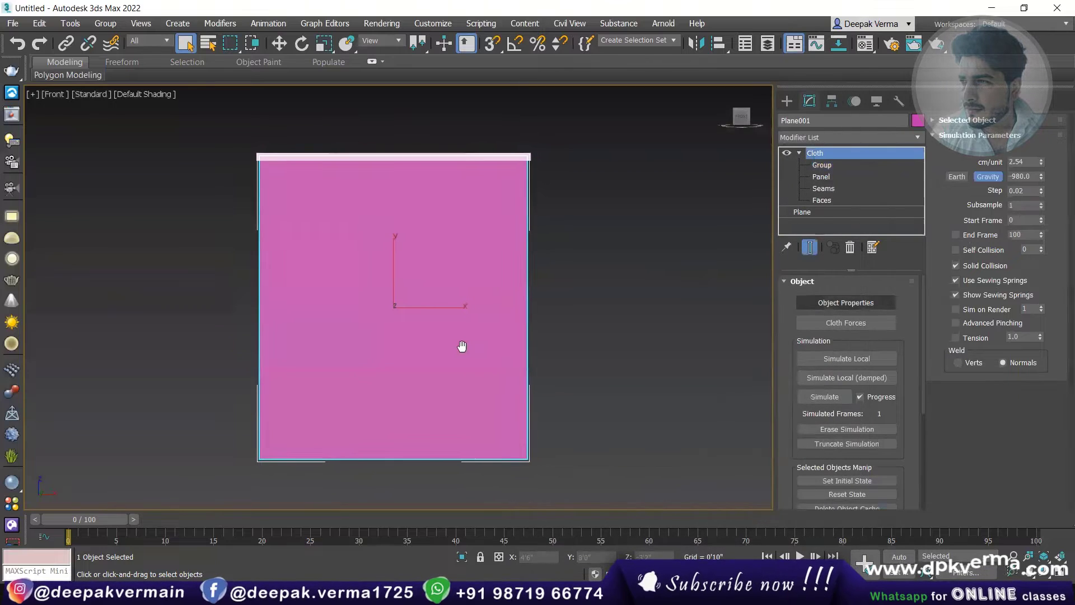
Step: Start the local cloth simulation and select Box001
left_click(836, 357)
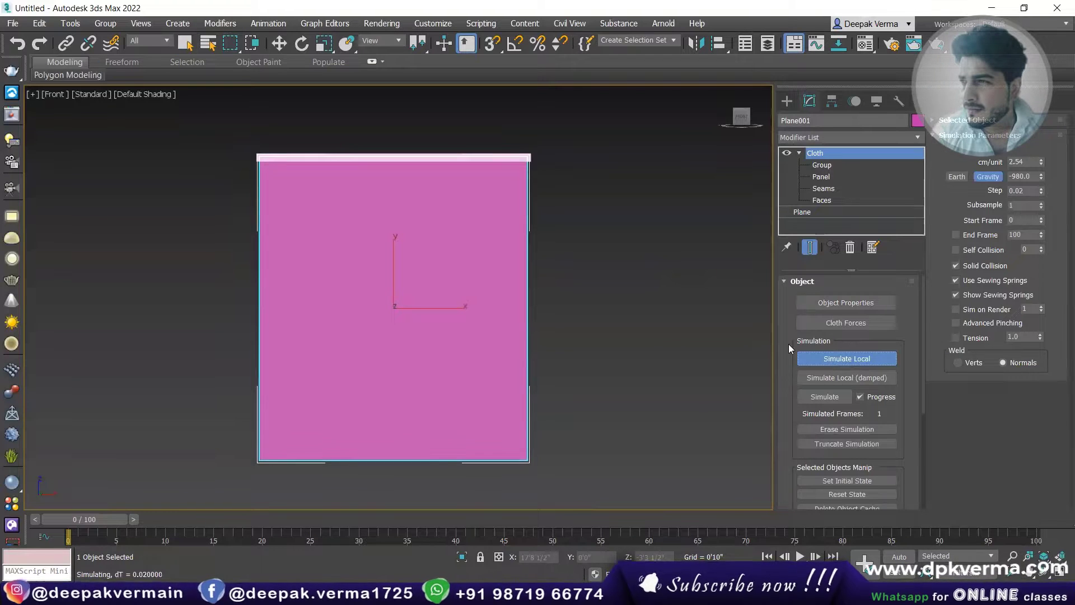
scroll(430, 379, "down", 2)
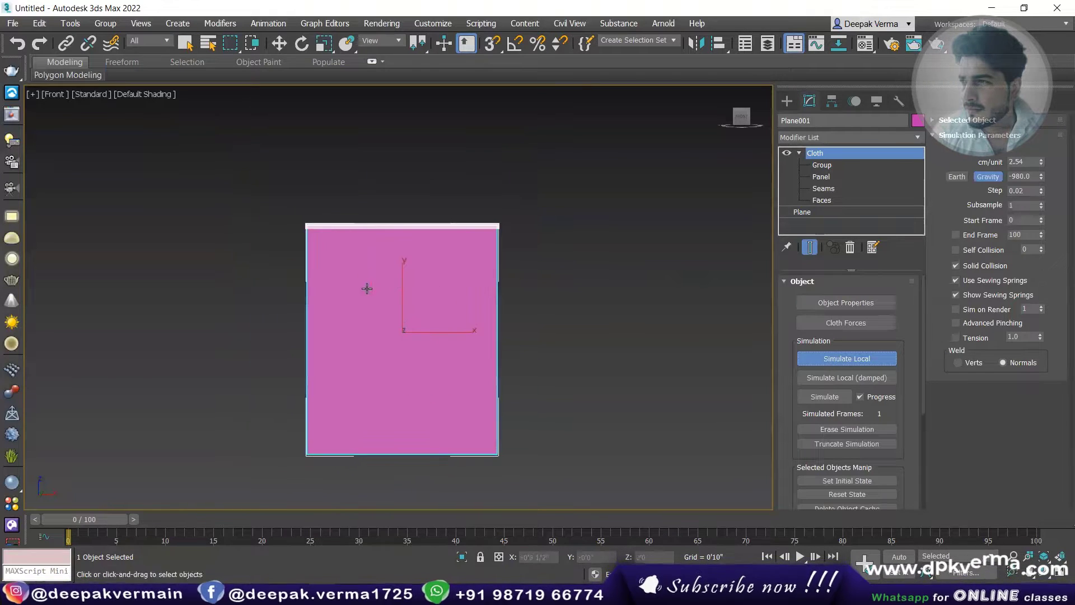
scroll(436, 234, "up", 2)
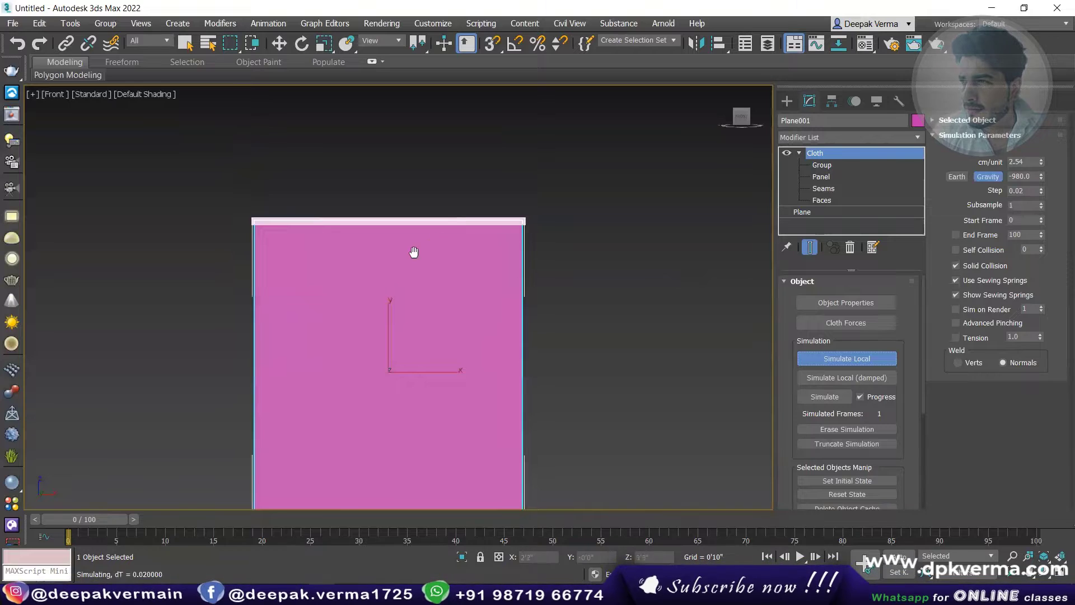
key("w")
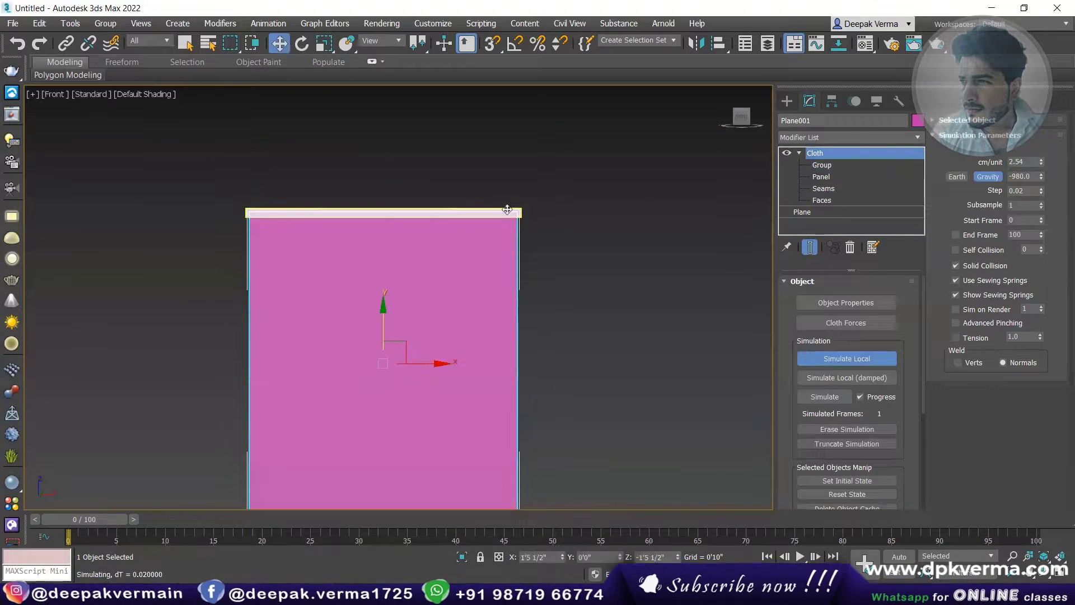
left_click(507, 209)
middle_click_drag(432, 324, 442, 287)
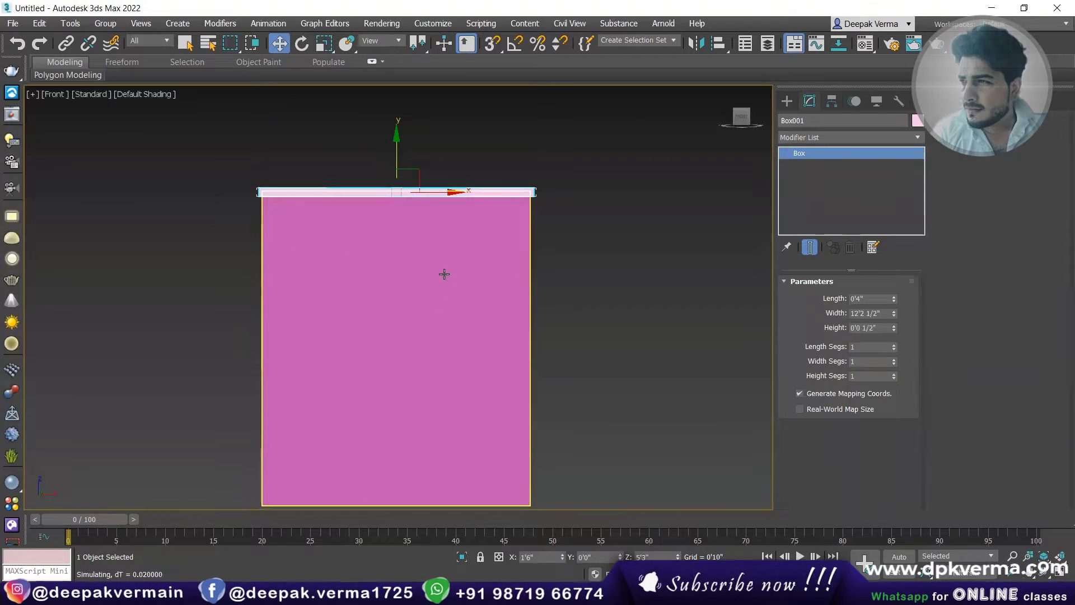
Step: Scale Box001 narrower along X until the cloth gathers into tight folds, then select the cloth
key("r")
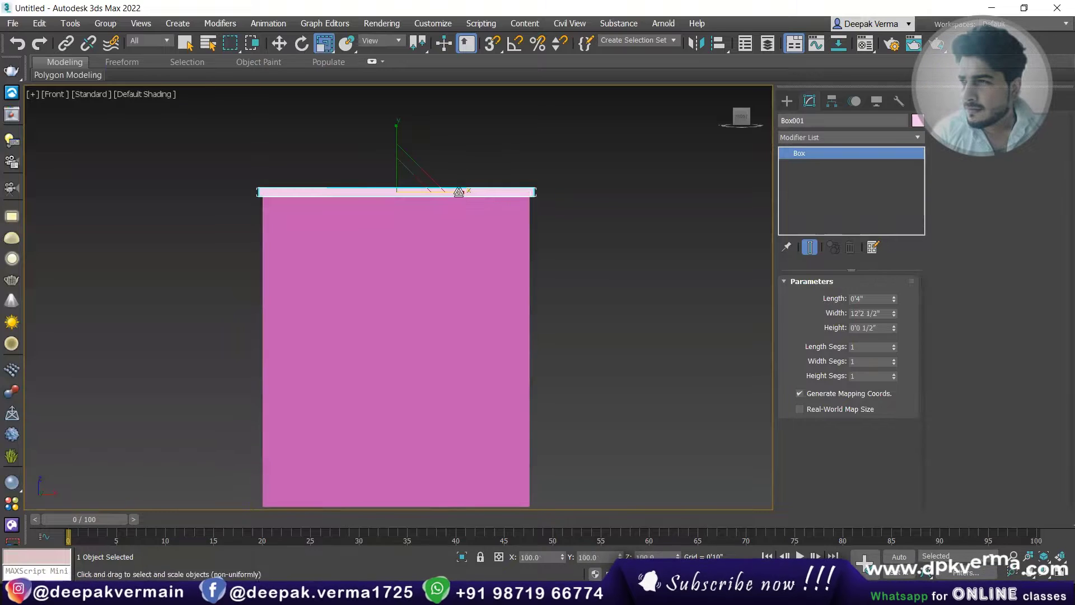
left_click_drag(458, 191, 444, 191)
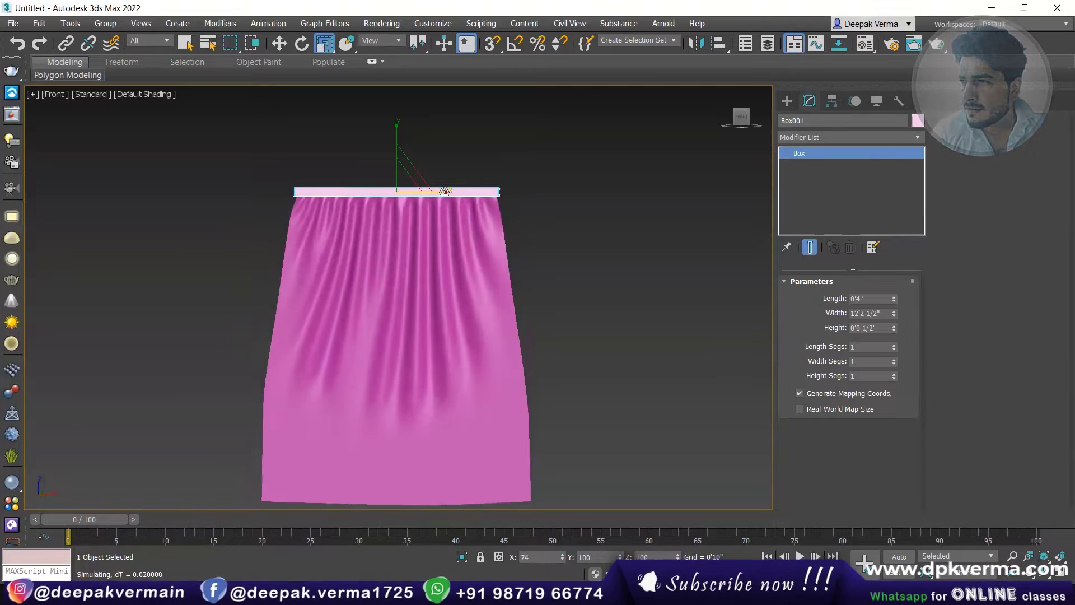
left_click_drag(444, 190, 416, 191)
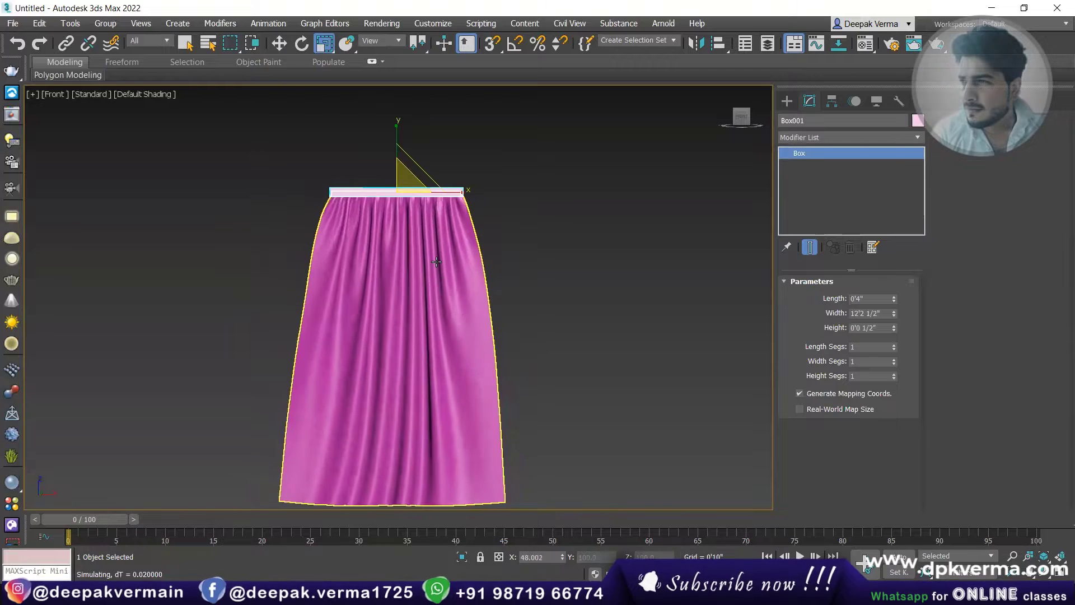
middle_click_drag(437, 262, 403, 239)
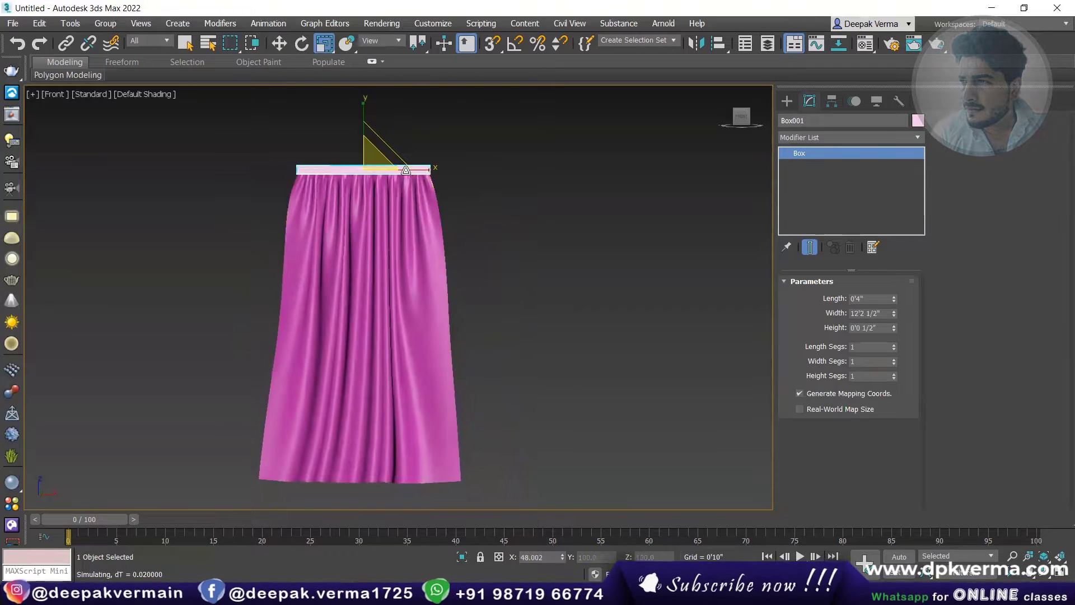
left_click_drag(405, 170, 404, 169)
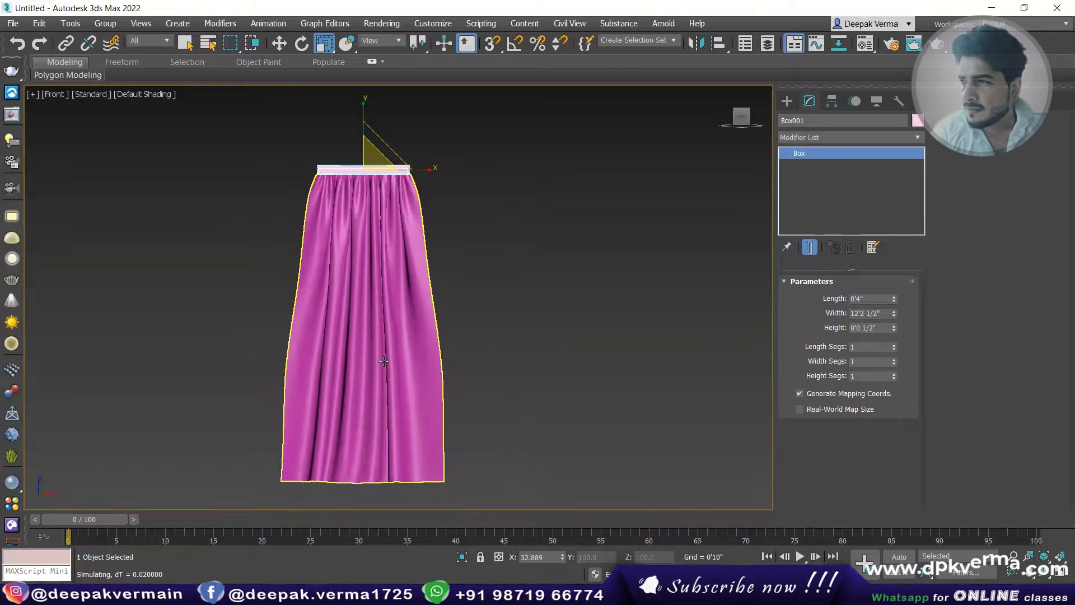
left_click_drag(418, 168, 411, 169)
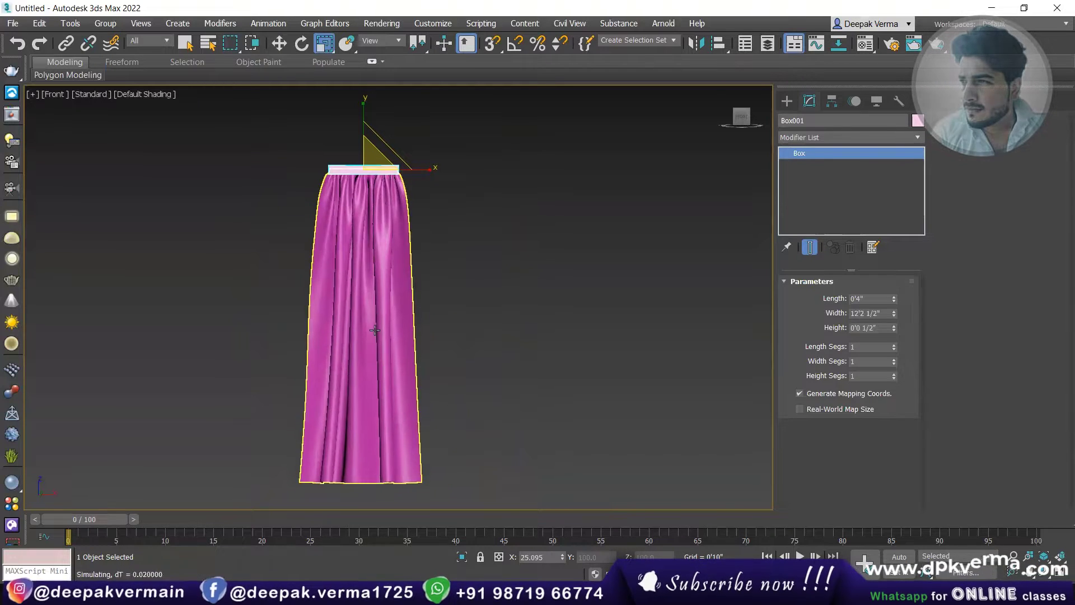
left_click(372, 306)
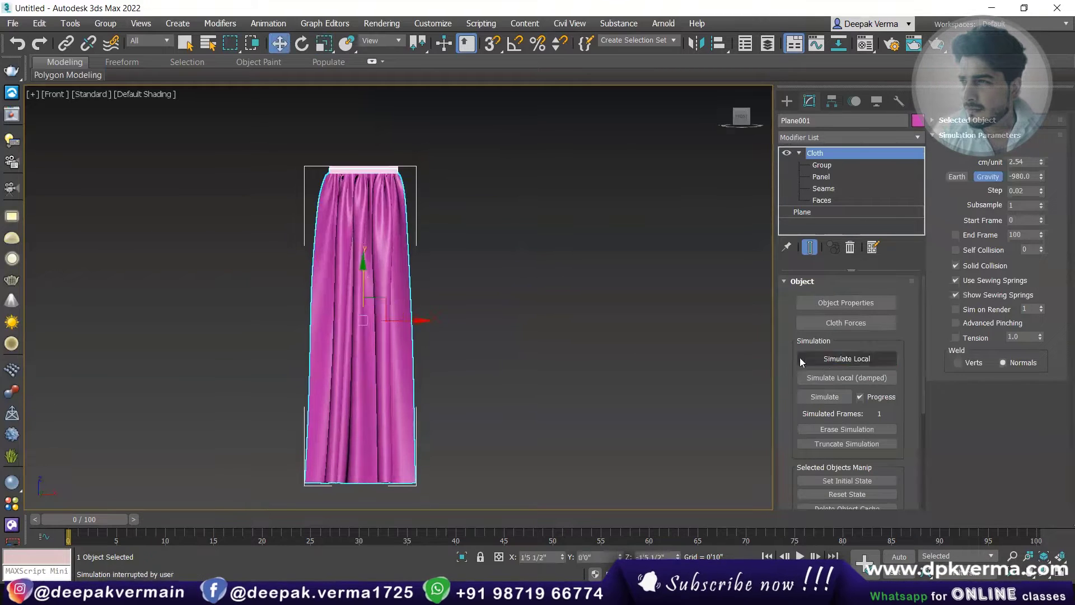
Step: Stop the cloth simulation and orbit around the draped cloth
left_click(496, 313)
mouse_move(434, 302)
middle_mouse_down("alt")
mouse_move(467, 322)
mouse_move(595, 325)
mouse_move(597, 274)
mouse_move(536, 378)
middle_mouse_up("alt")
scroll(497, 415, "up", 2)
scroll(497, 416, "down", 2)
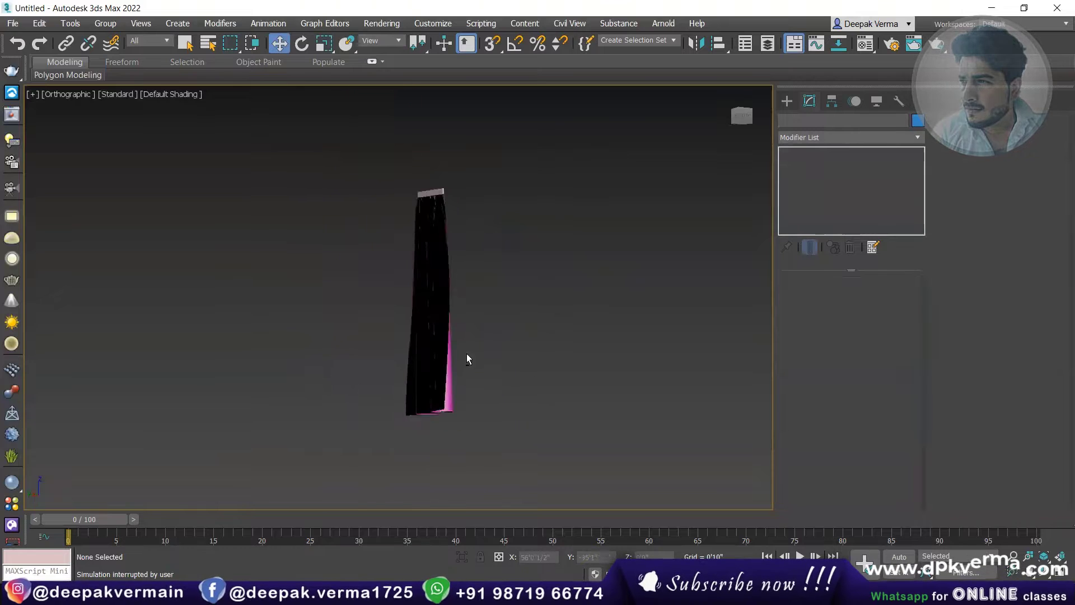
mouse_move(466, 353)
middle_mouse_down("alt")
mouse_move(396, 372)
mouse_move(478, 300)
mouse_move(437, 319)
mouse_move(442, 341)
mouse_move(397, 375)
middle_mouse_up("alt")
key("ctrl+z")
scroll(457, 384, "up", 2)
scroll(438, 350, "down", 2)
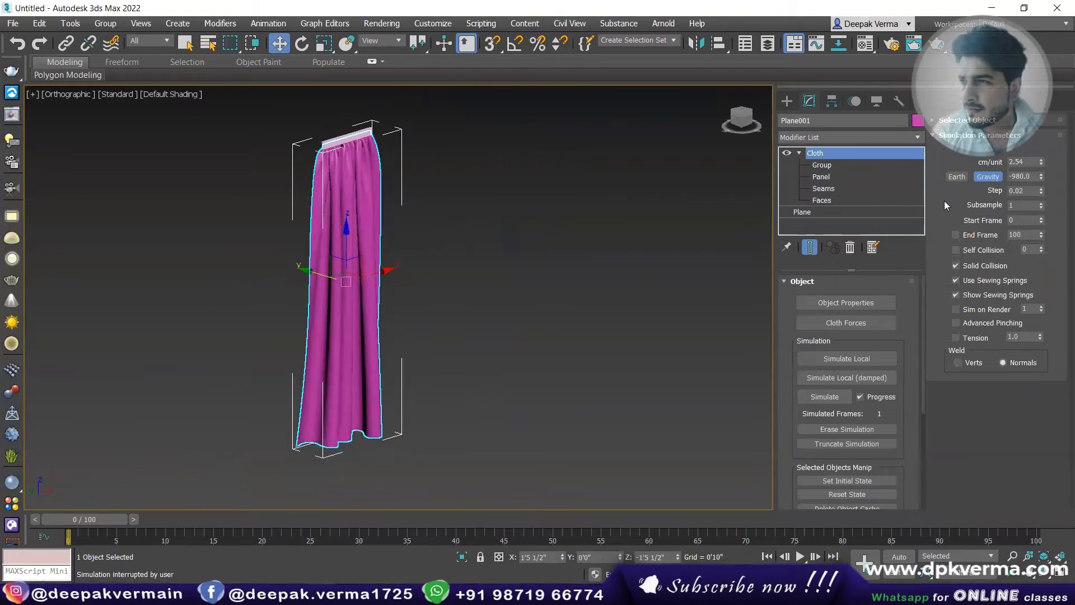
Step: Add Shell and TurboSmooth modifiers on top of the cloth
left_click(832, 137)
type("sh")
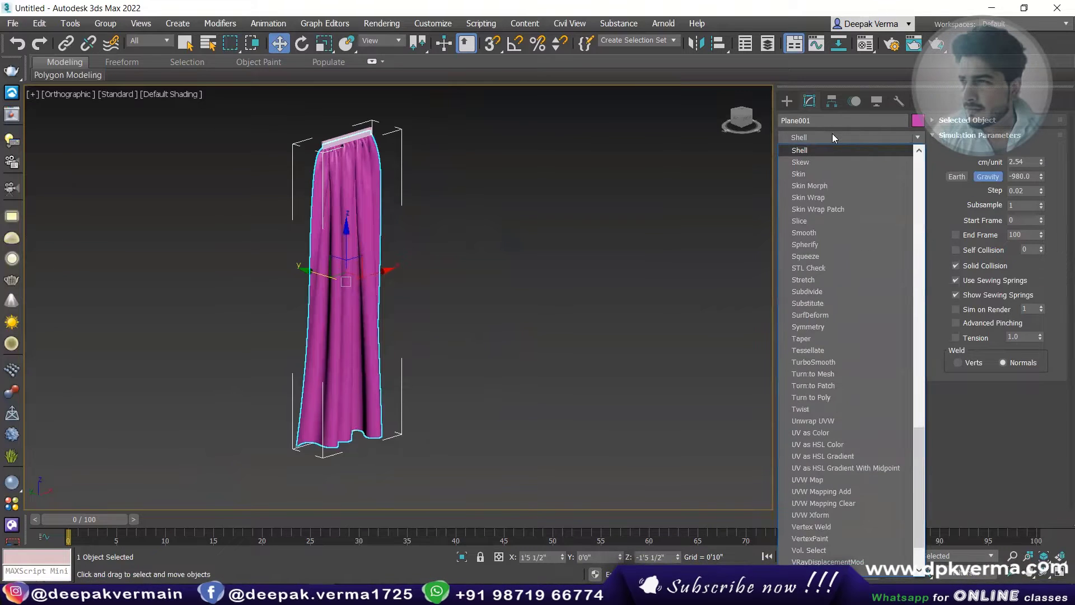
left_click(814, 152)
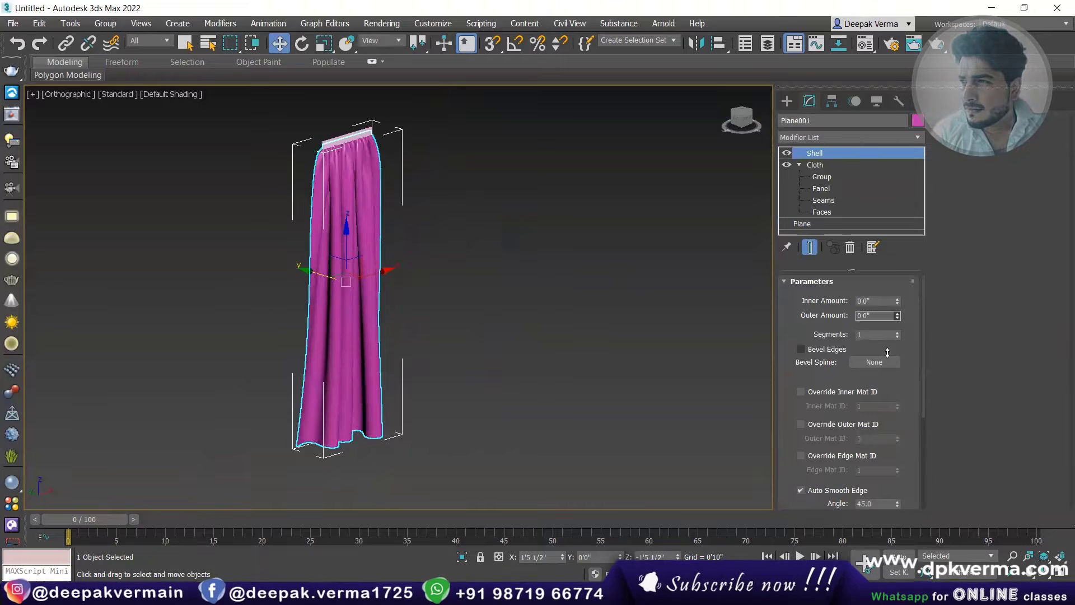
scroll(364, 278, "up", 2)
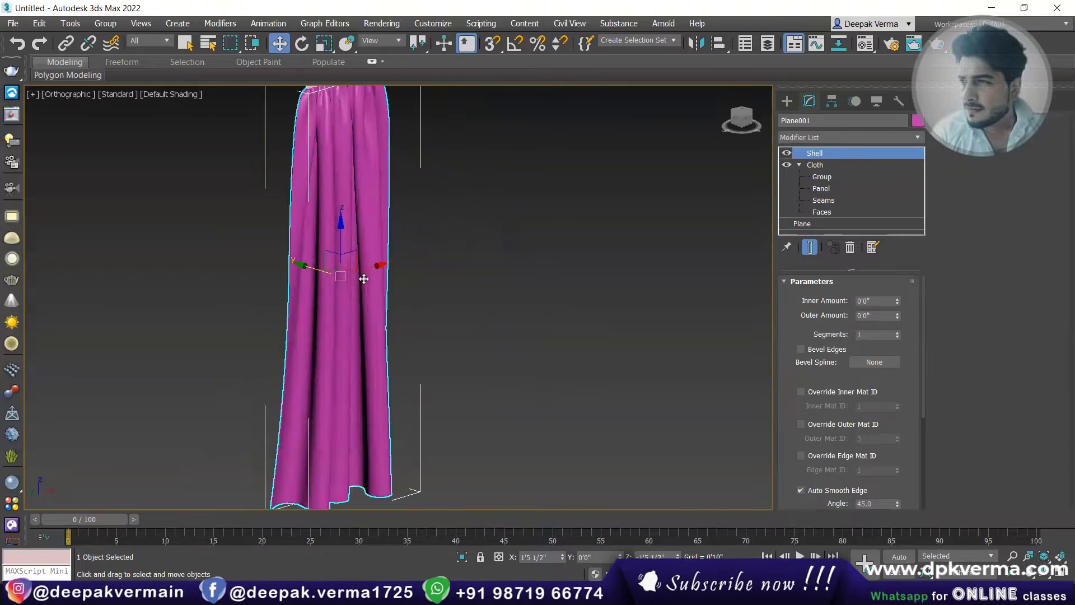
left_click(814, 137)
key("t")
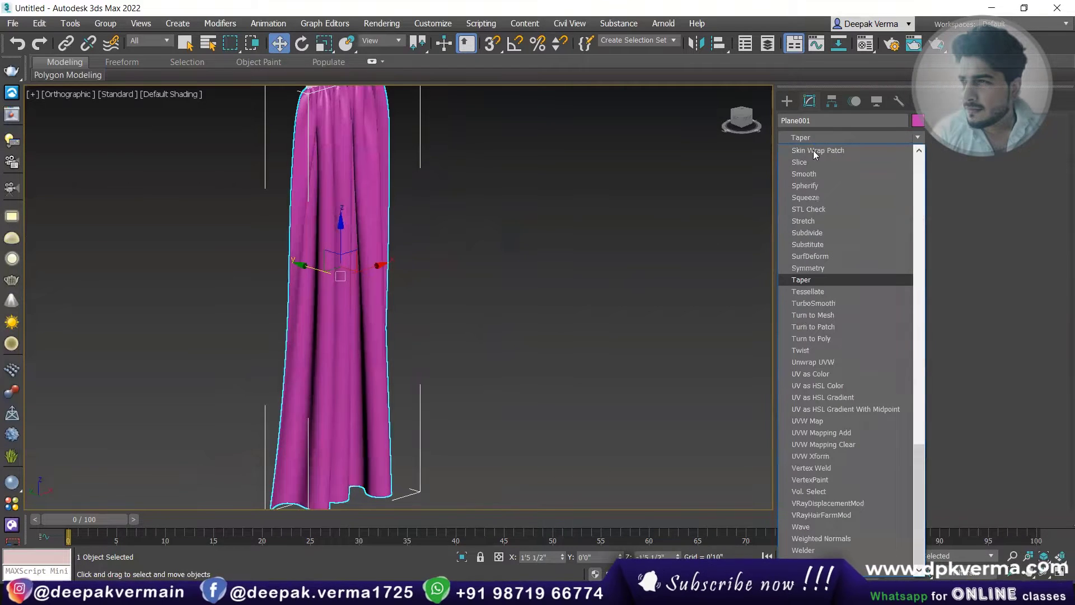
left_click(818, 304)
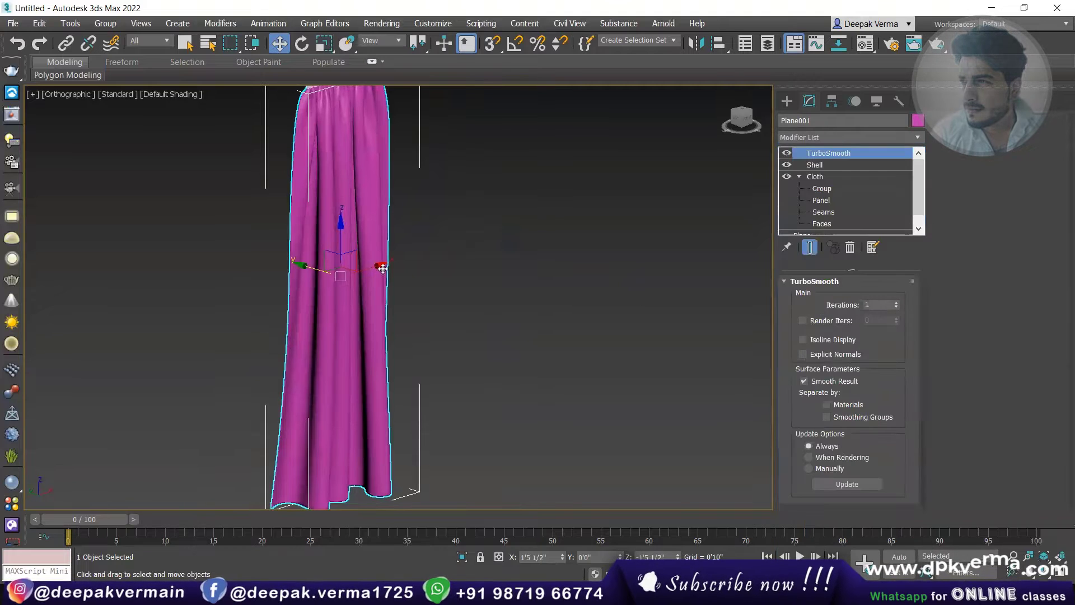
Step: Reselect the pink cloth and orbit to inspect the smoothed result
left_click(558, 277)
left_click(359, 263)
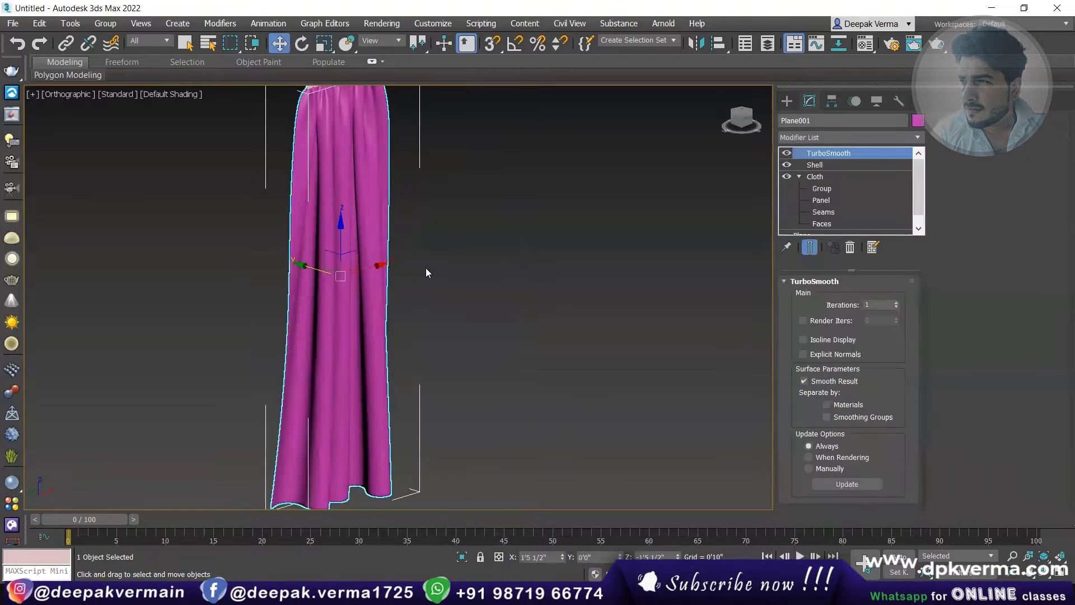
middle_click_drag(359, 256, 354, 213, "alt")
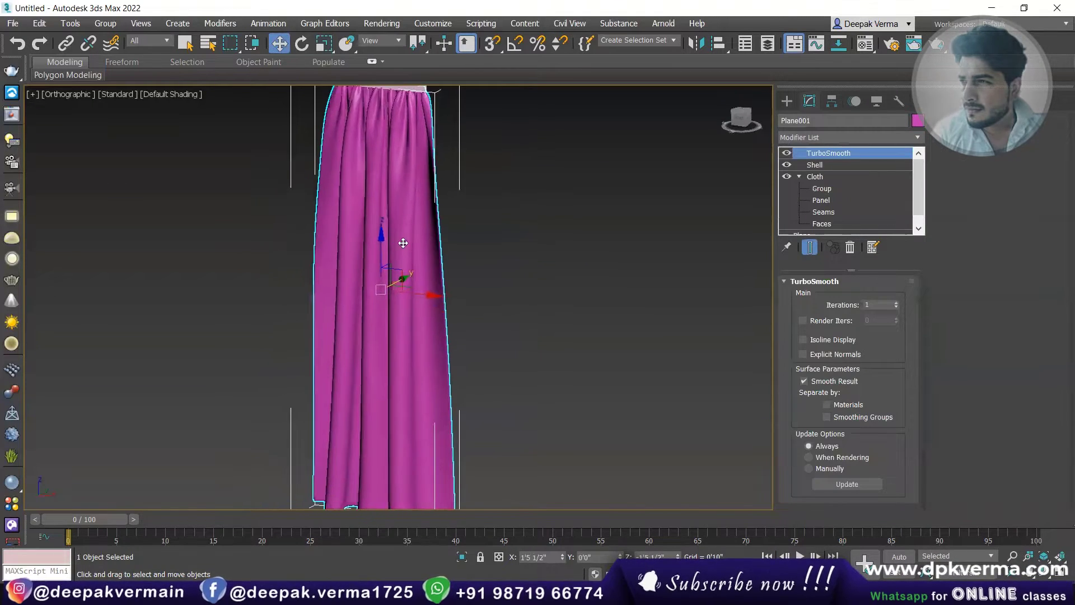
scroll(358, 247, "down", 2)
scroll(423, 252, "down", 1)
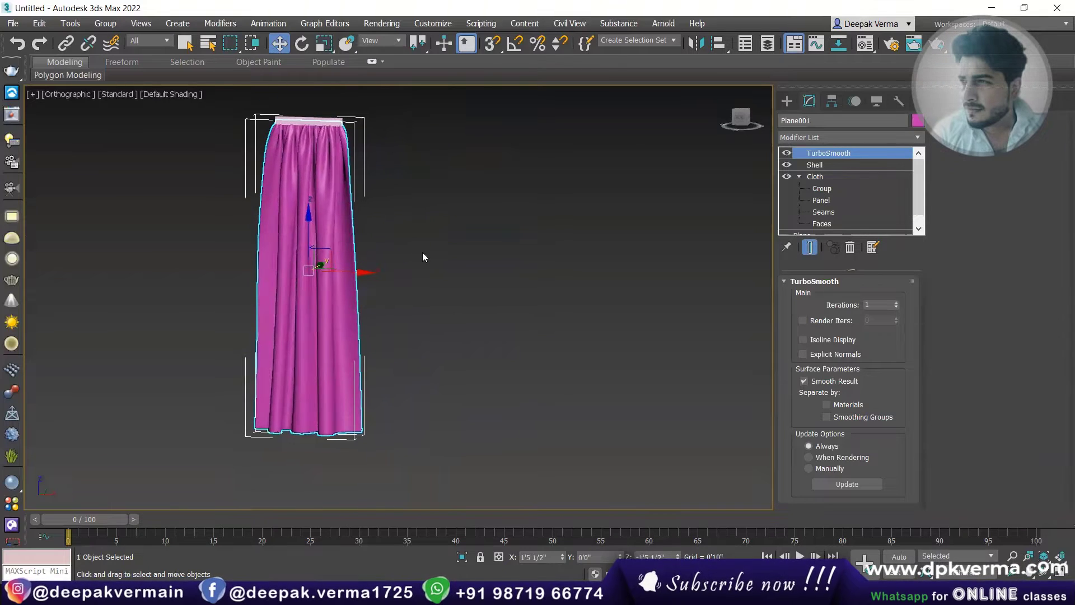
mouse_move(368, 261)
middle_mouse_down("alt")
mouse_move(422, 199)
mouse_move(452, 200)
mouse_move(377, 295)
mouse_move(405, 297)
middle_mouse_up("alt")
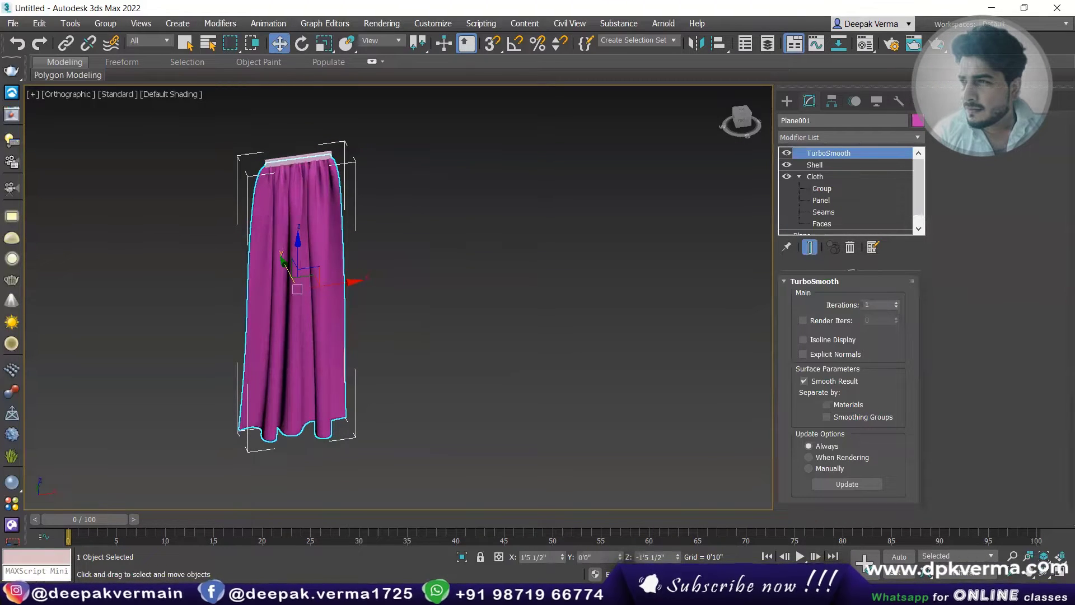
scroll(291, 242, "up", 3)
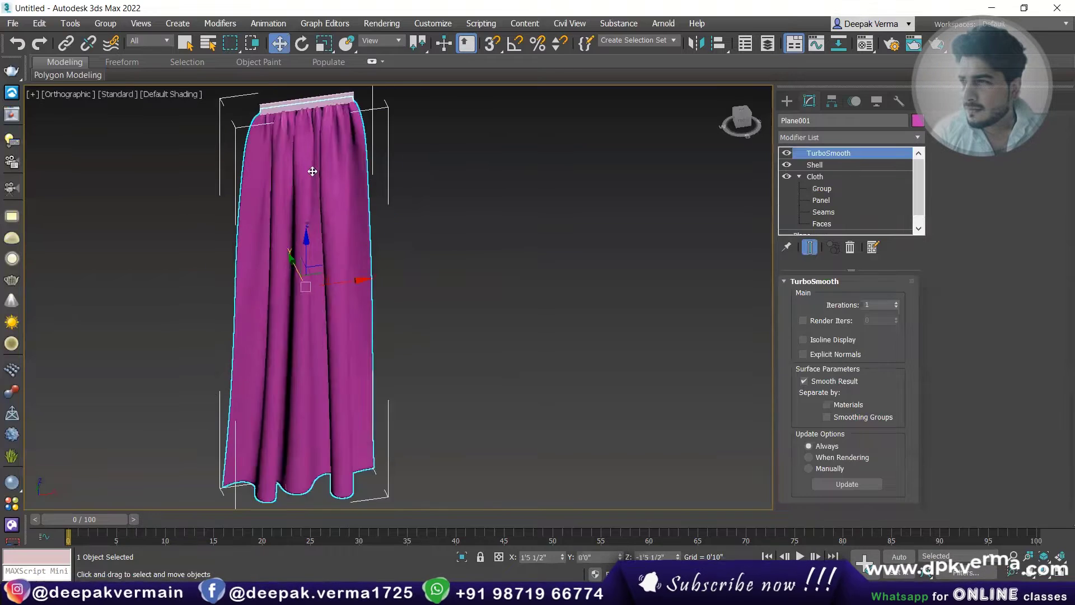
scroll(313, 168, "down", 3)
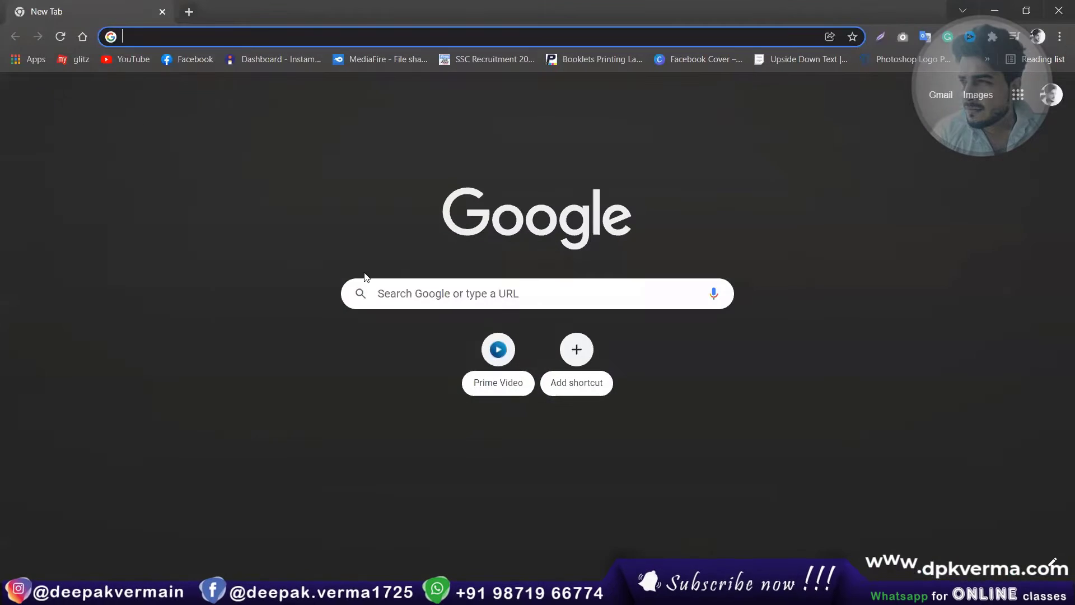
Step: Search Google for 'curtains', browse the reference photos, then minimise Chrome
left_click(426, 300)
type("curt")
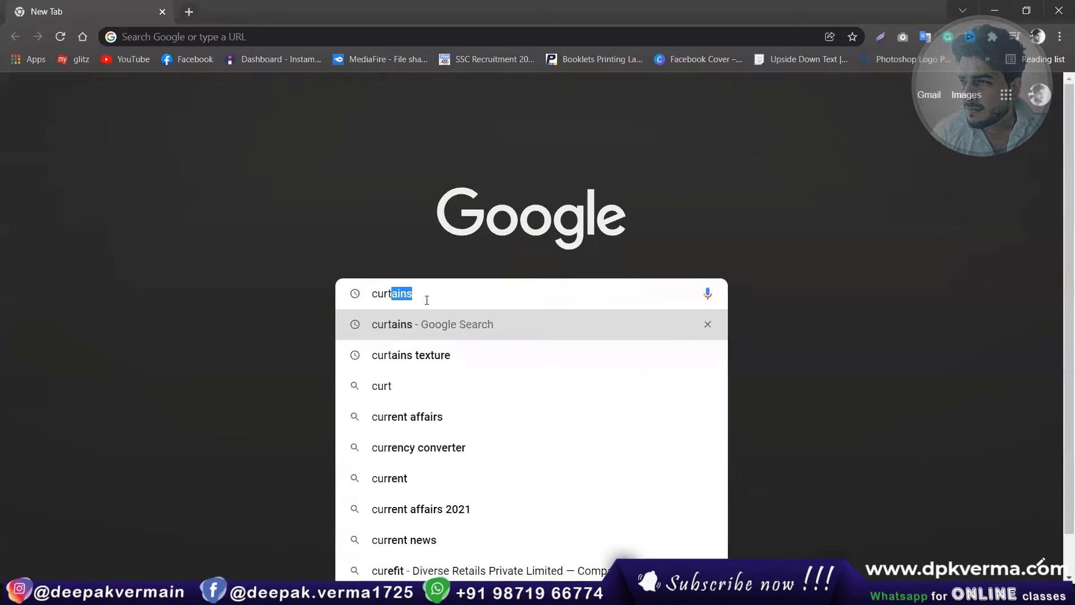
type("ai")
key("Return")
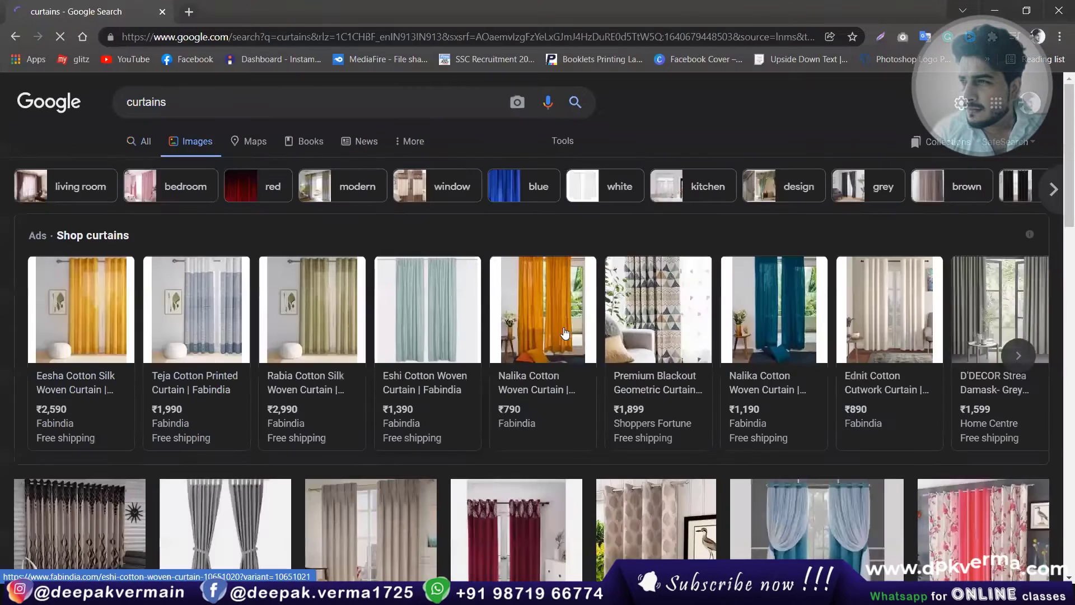
scroll(249, 398, "down", 3)
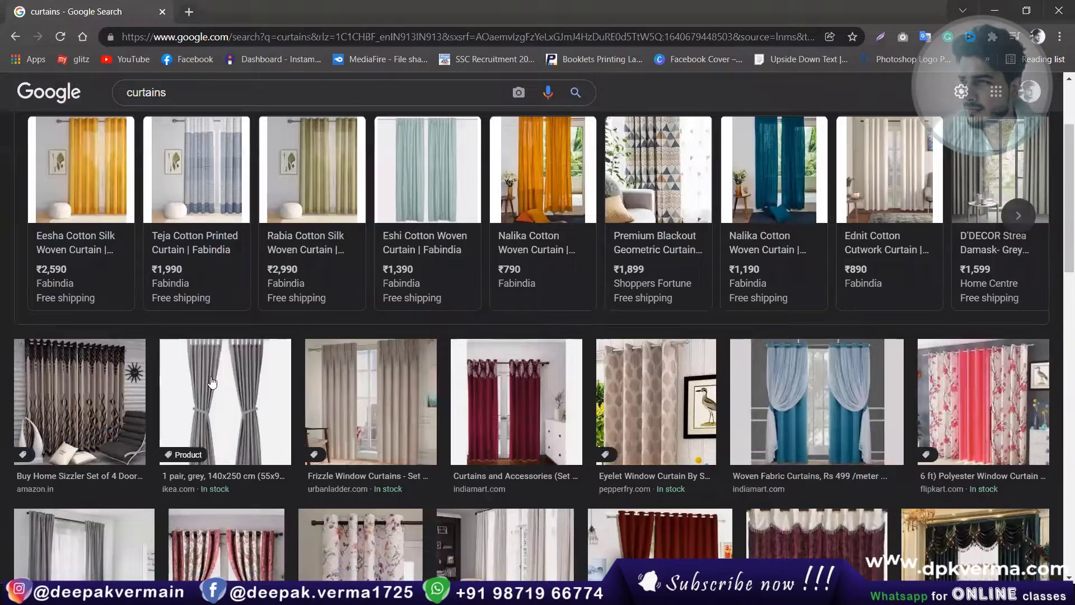
scroll(513, 524, "down", 2)
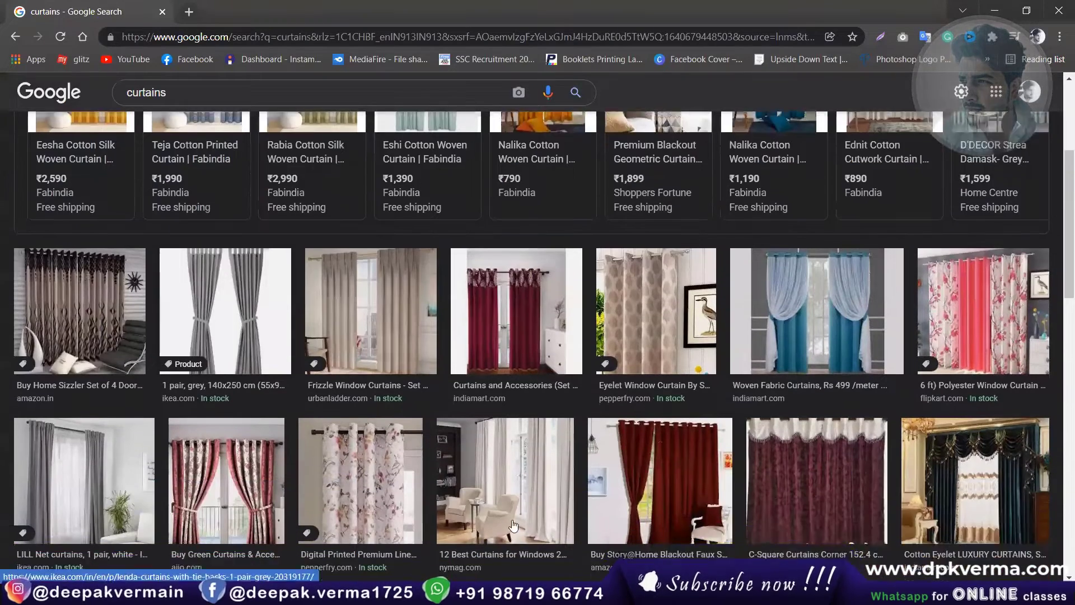
scroll(513, 525, "down", 2)
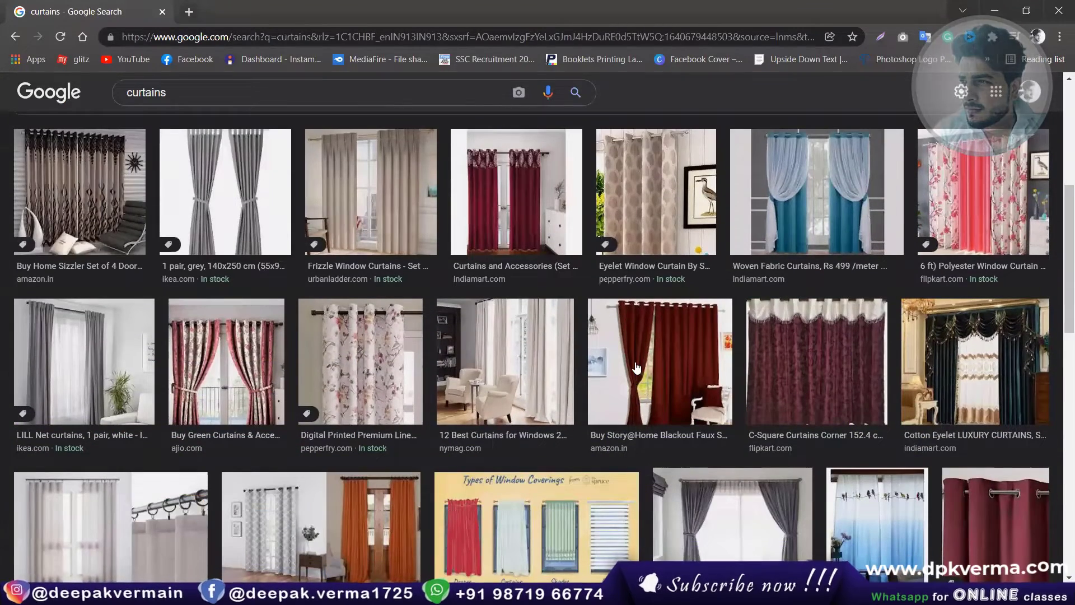
scroll(217, 290, "down", 1)
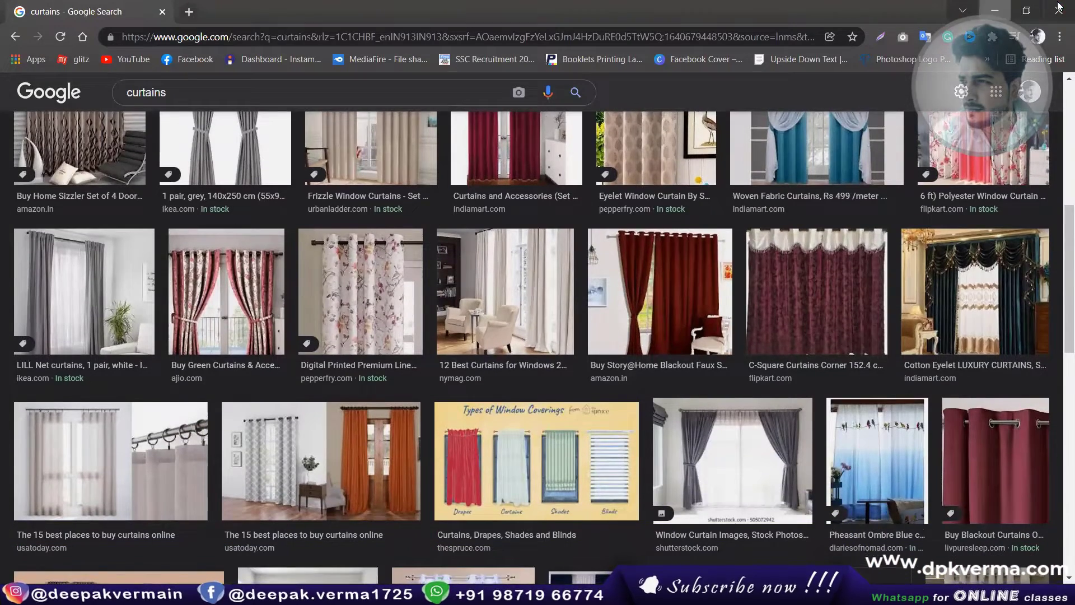
left_click(994, 10)
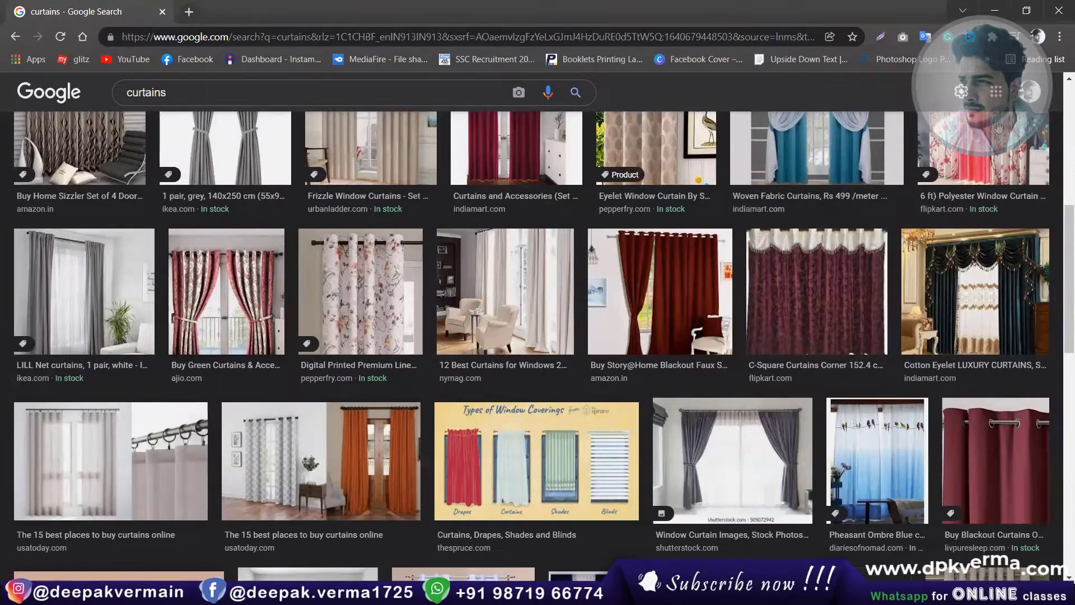
left_click(994, 10)
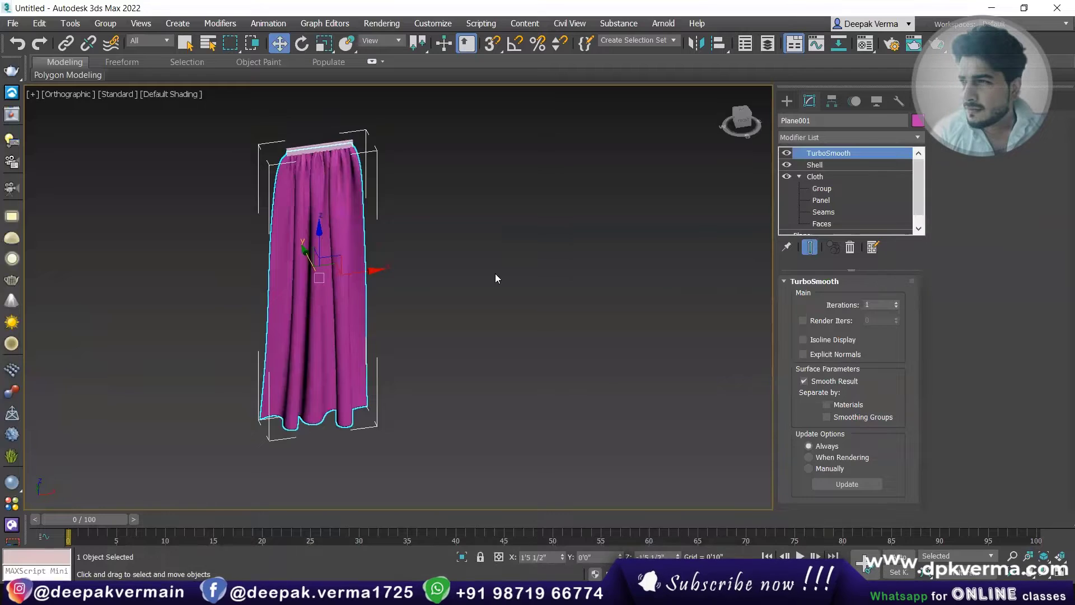
Step: Delete the finished curtain and draw a new plane in the Front view
key("Delete")
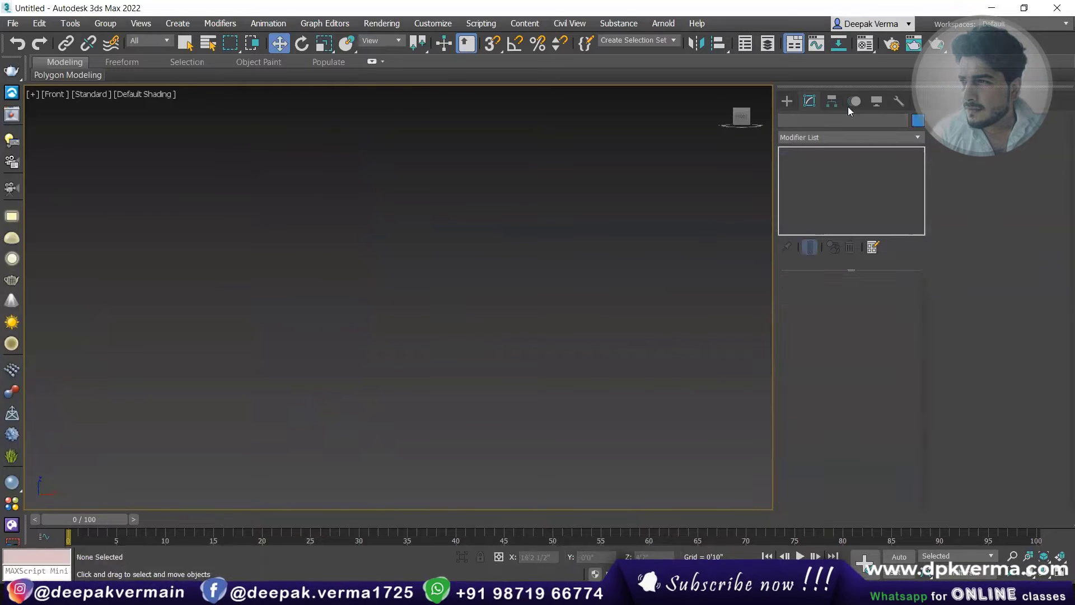
left_click(787, 101)
left_click(875, 255)
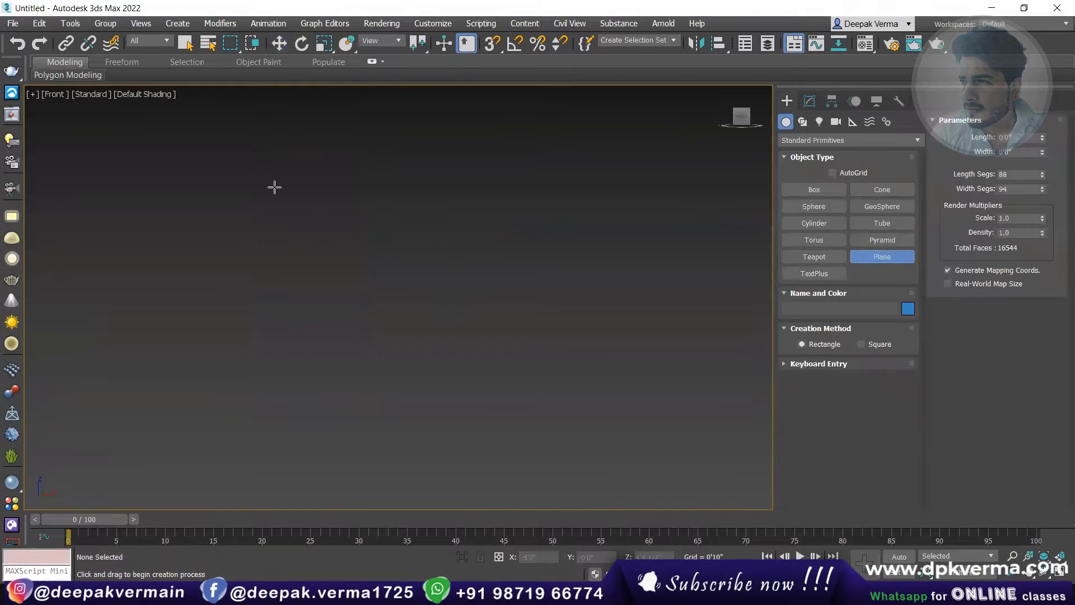
left_click_drag(274, 187, 535, 479)
key("F3")
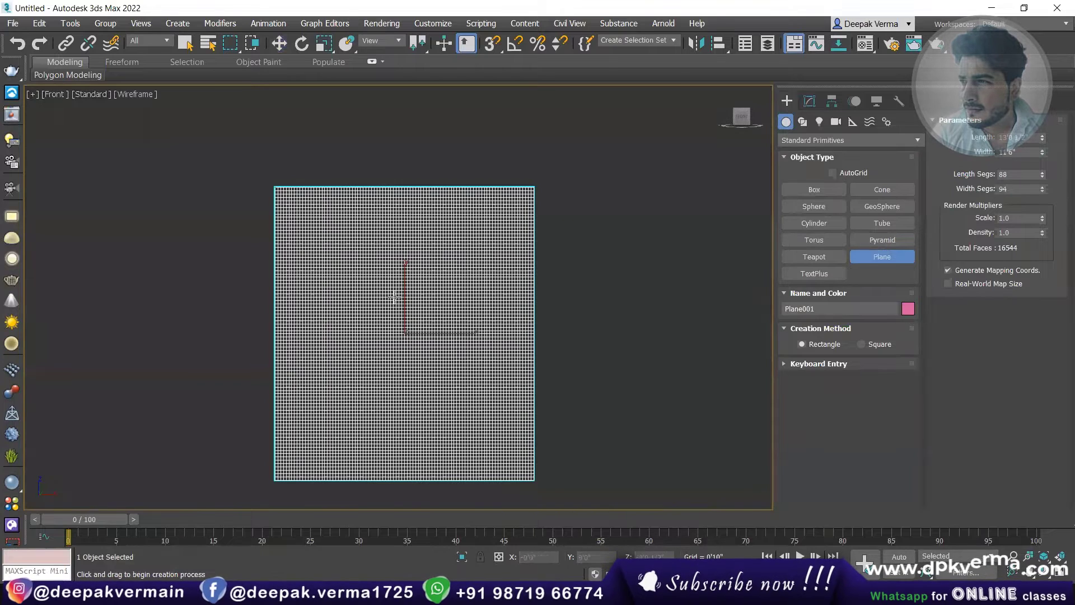
key("F3")
Step: Draw a thin box along the plane's top edge, align it in Top view, then select the plane with edged faces
left_click(825, 191)
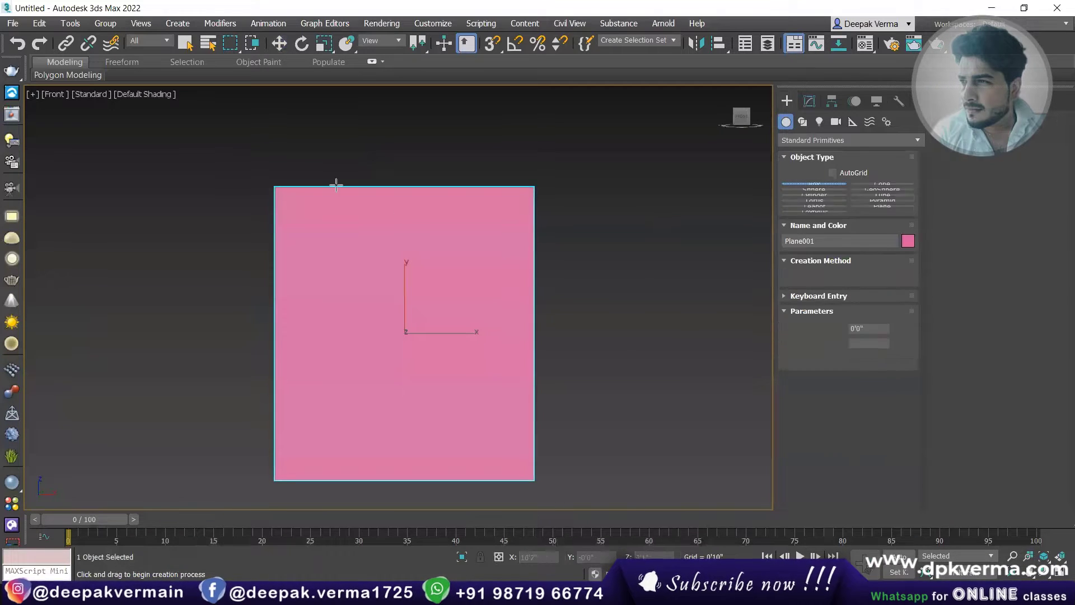
scroll(328, 177, "up", 2)
left_click_drag(243, 186, 629, 196)
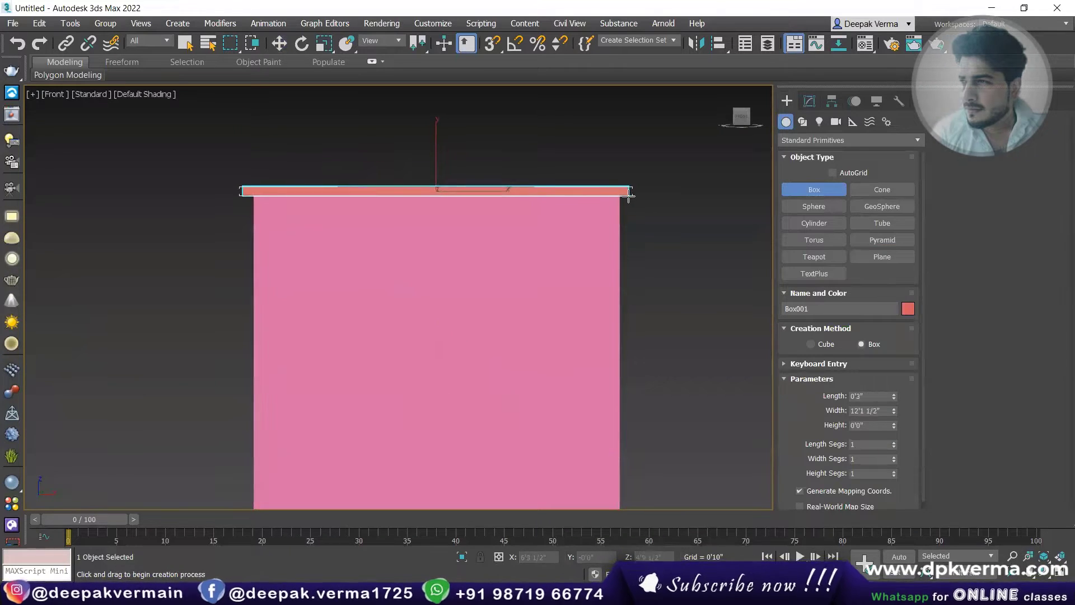
key("t")
key("F3")
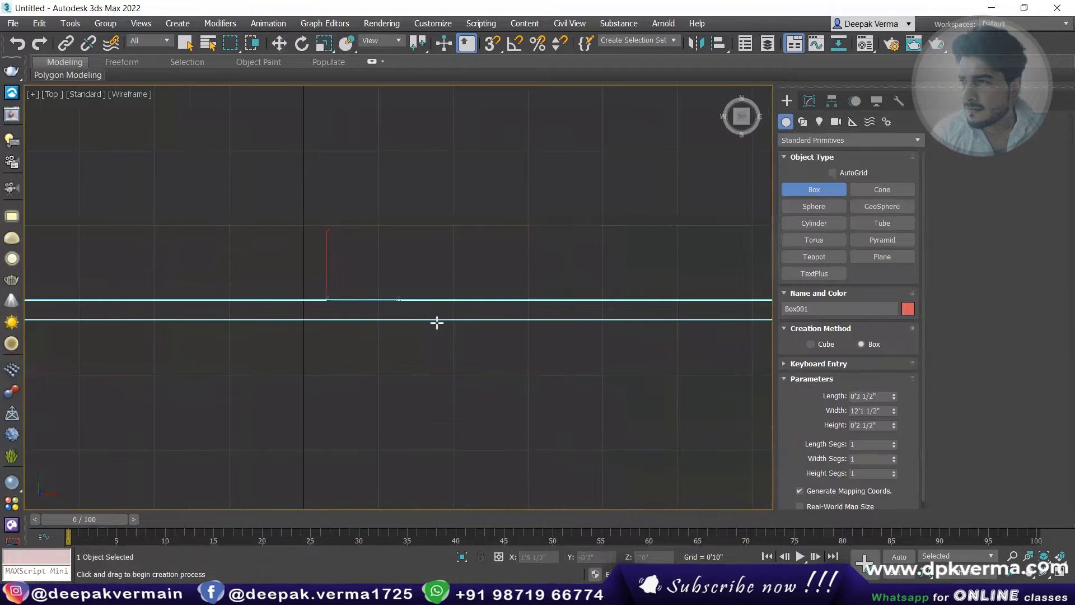
key("w")
left_click_drag(365, 258, 363, 241)
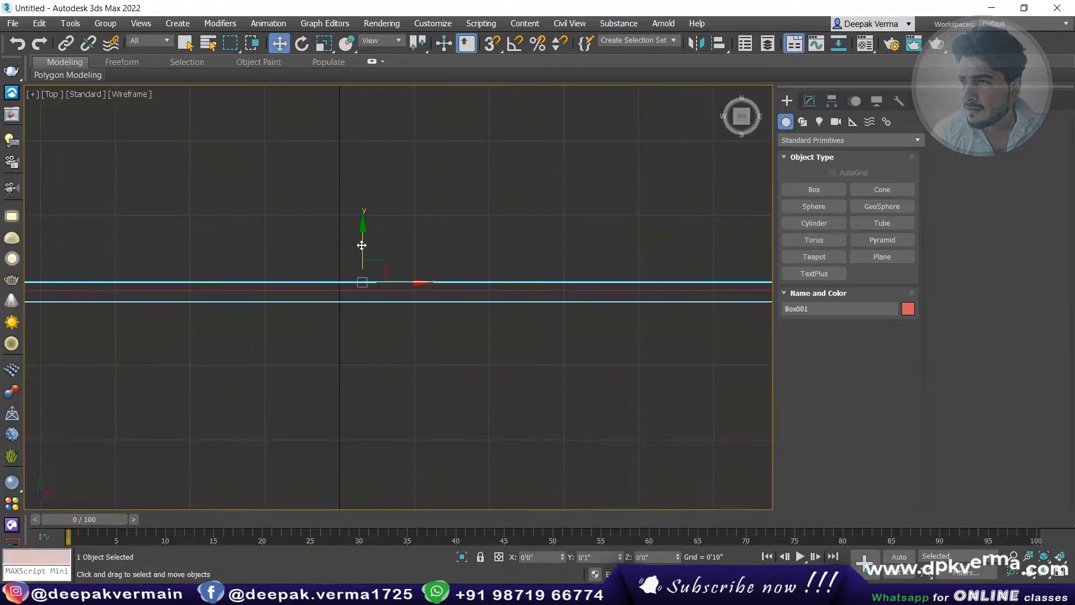
key("f")
key("F3")
mouse_move(402, 237)
middle_mouse_down()
mouse_move(319, 209)
mouse_move(382, 243)
middle_mouse_up()
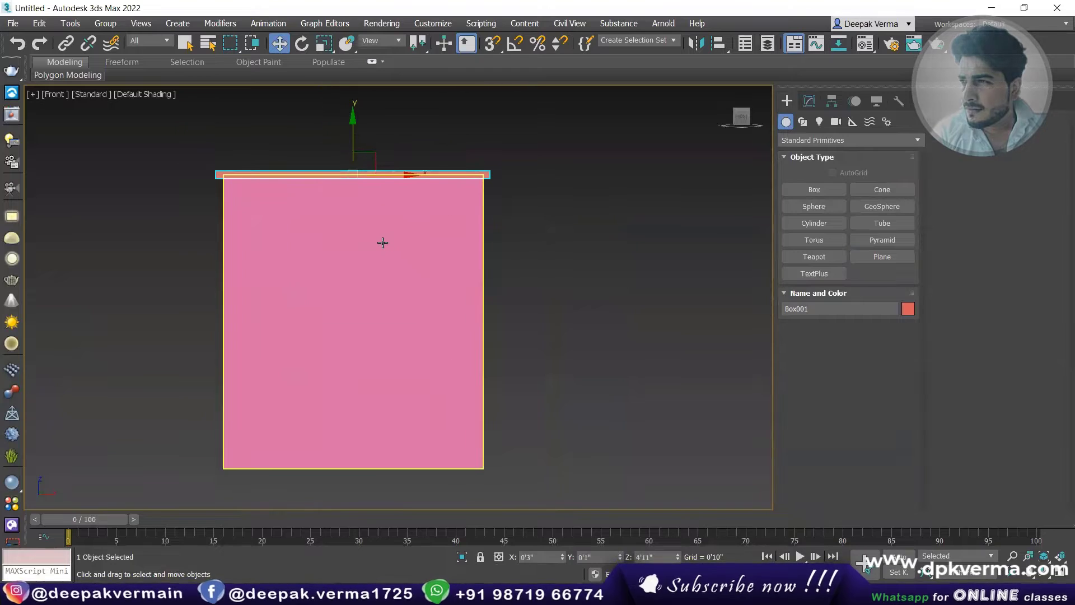
left_click(382, 243)
key("F3")
key("F3")
key("F4")
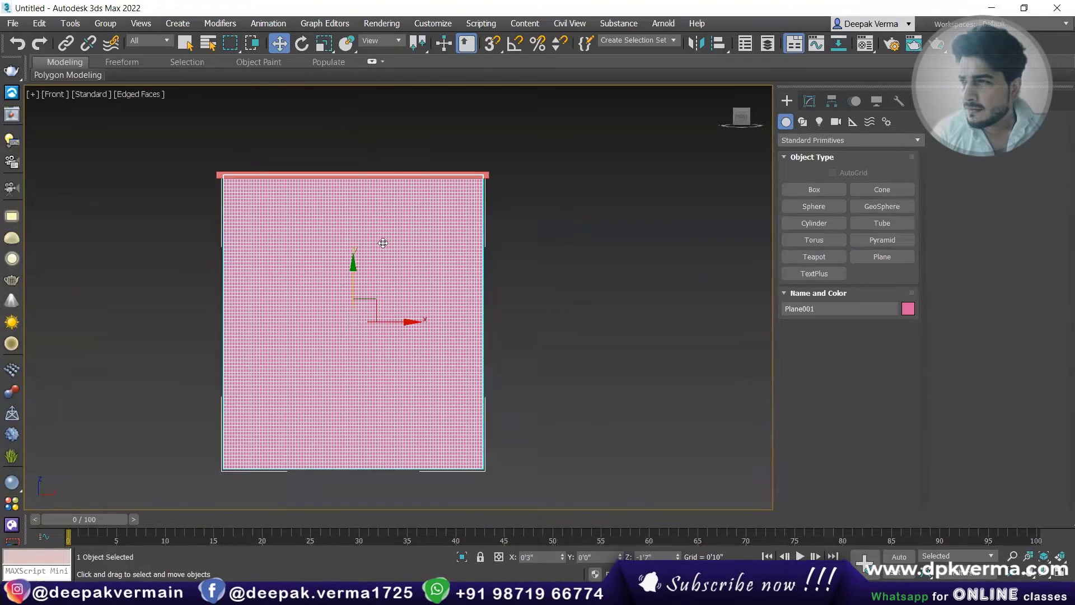
Step: Add a Cloth modifier to Plane001
left_click(815, 105)
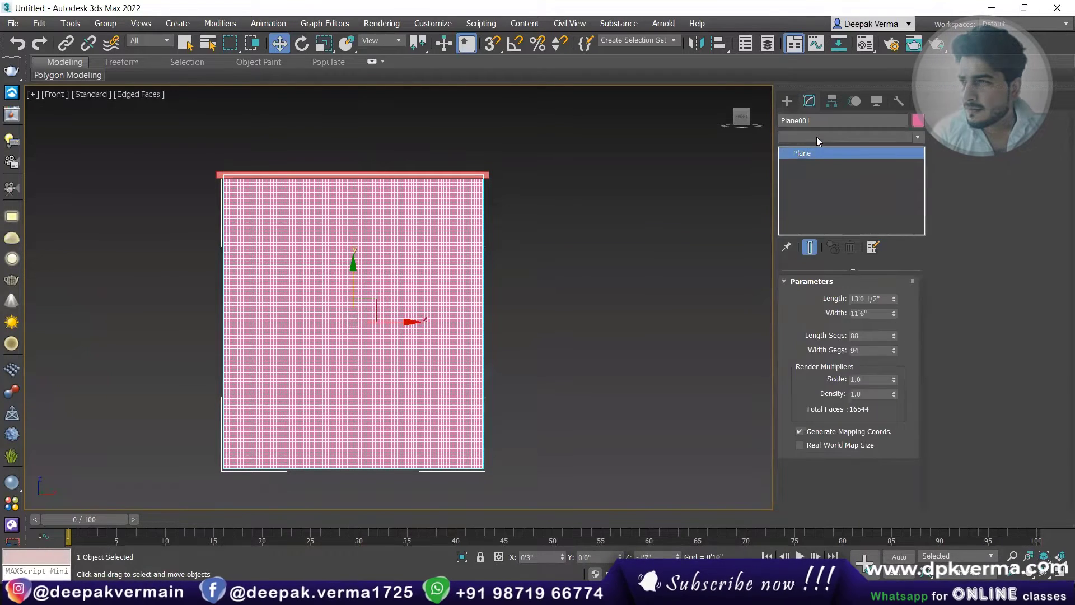
left_click(816, 137)
key("c")
scroll(817, 136, "down", 5)
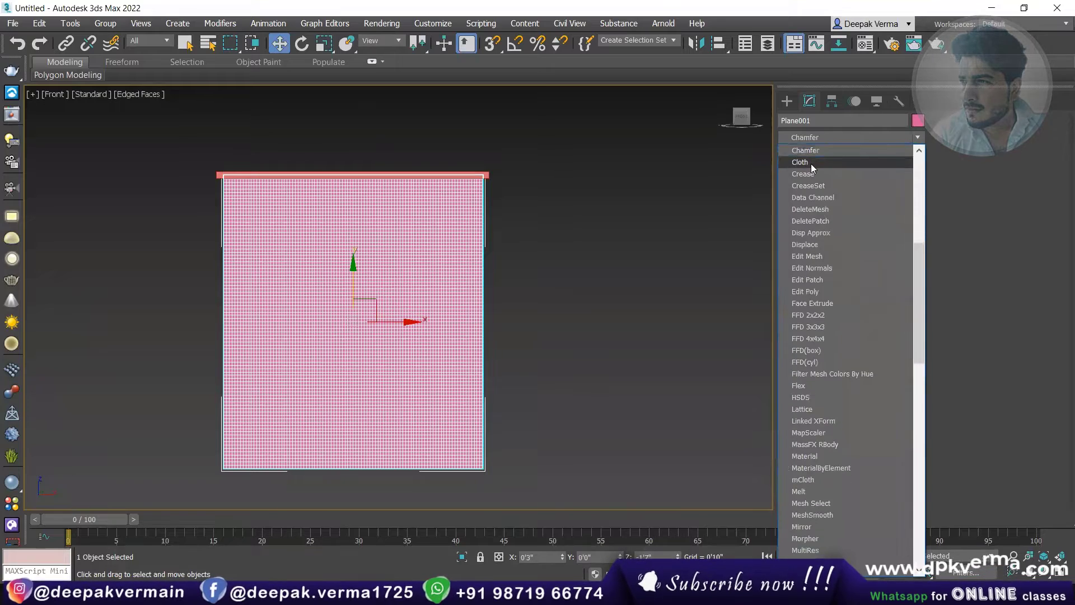
left_click(811, 164)
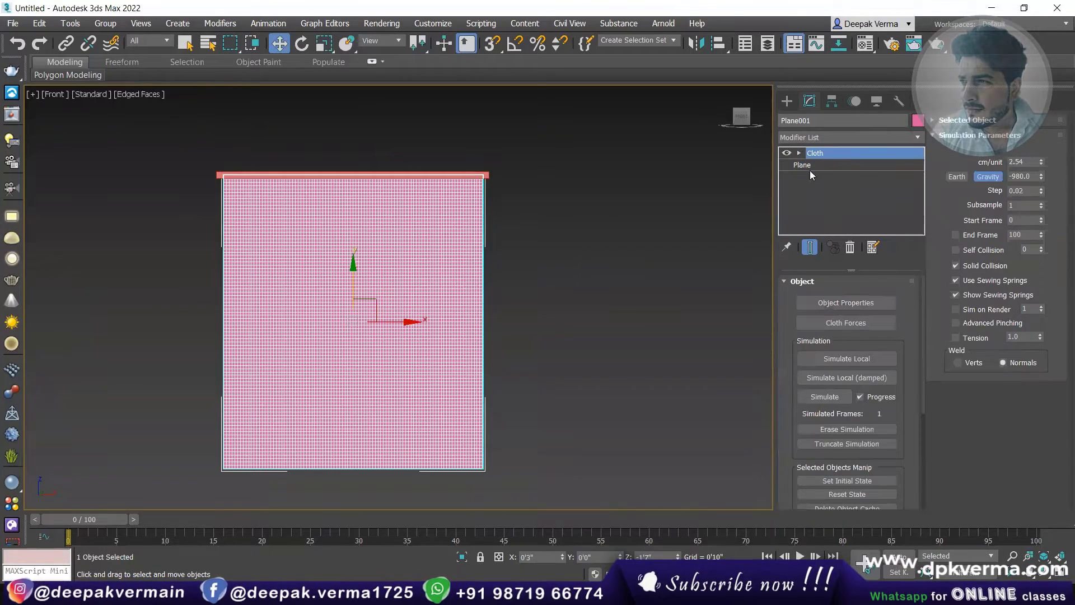
Step: Group the plane's top row of vertices as Group001 and tie it to node Box001
left_click(799, 153)
scroll(280, 197, "up", 2)
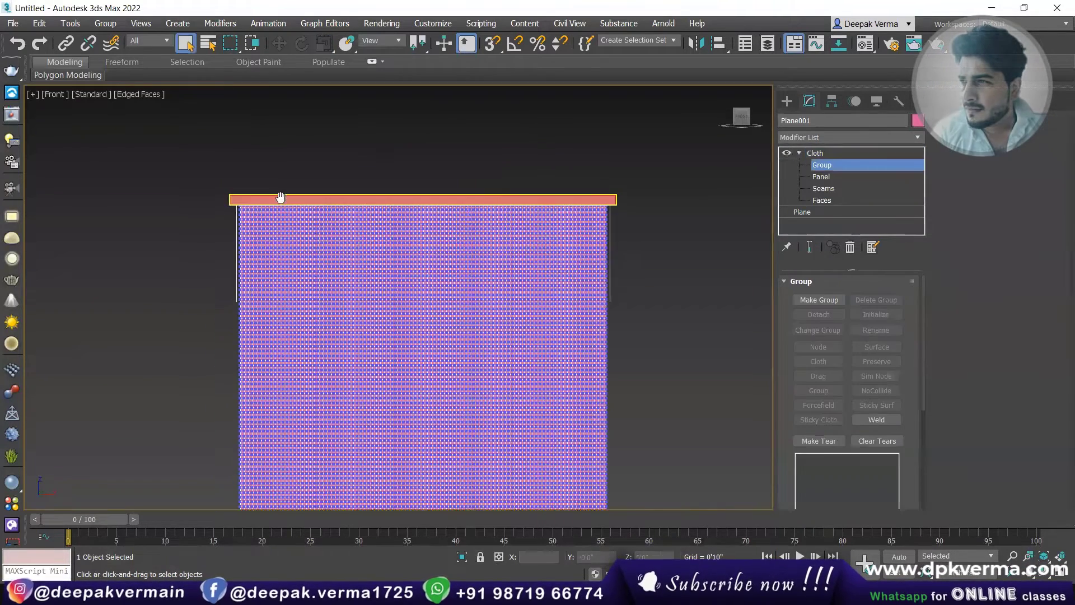
key("F3")
scroll(142, 180, "up", 2)
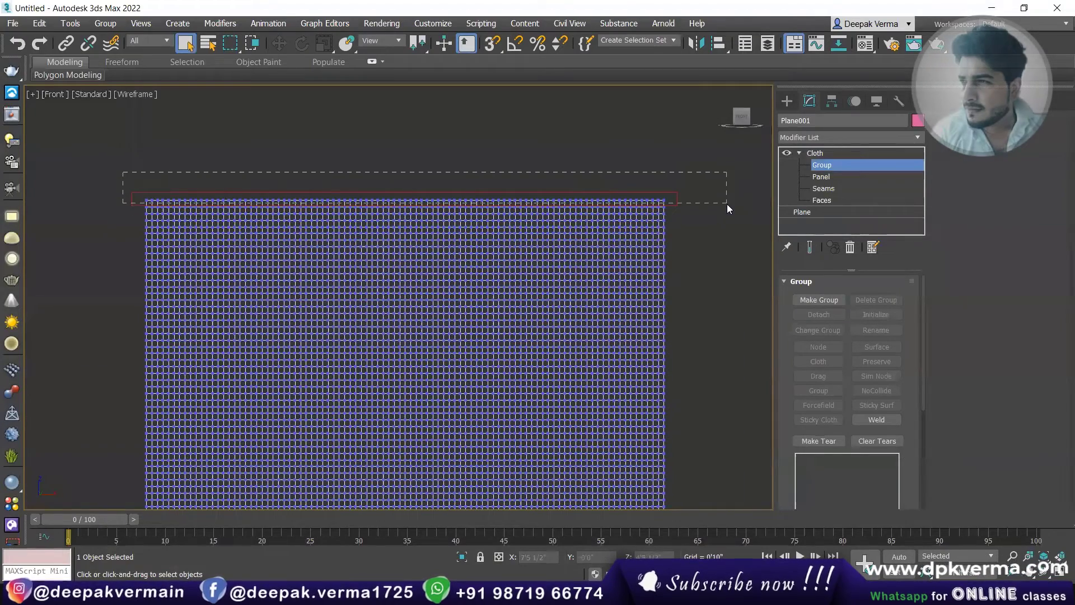
left_click_drag(727, 204, 727, 204)
left_click(819, 300)
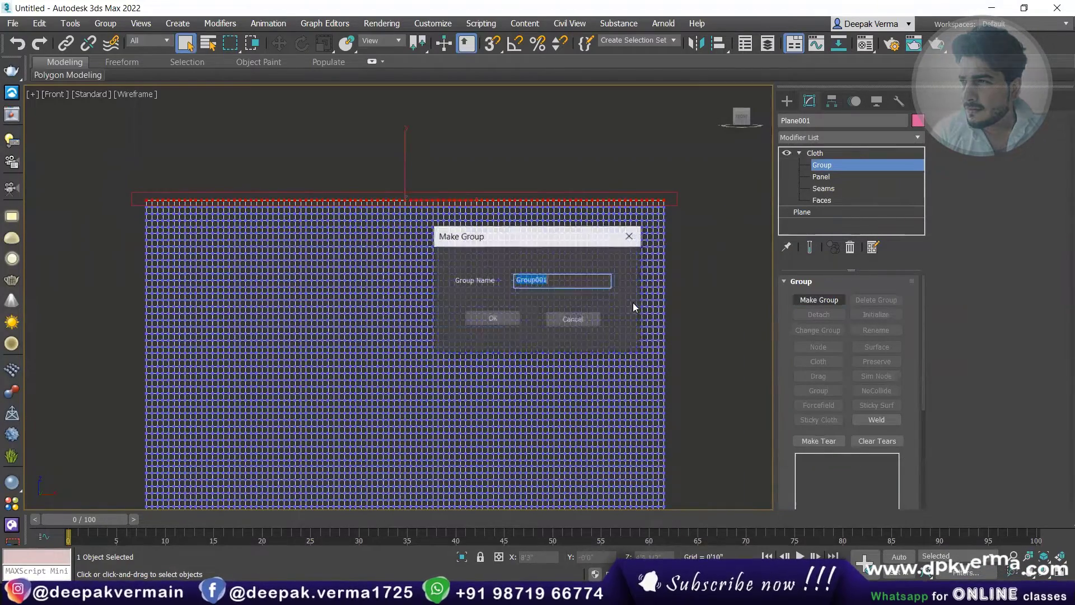
left_click(495, 318)
left_click(813, 390)
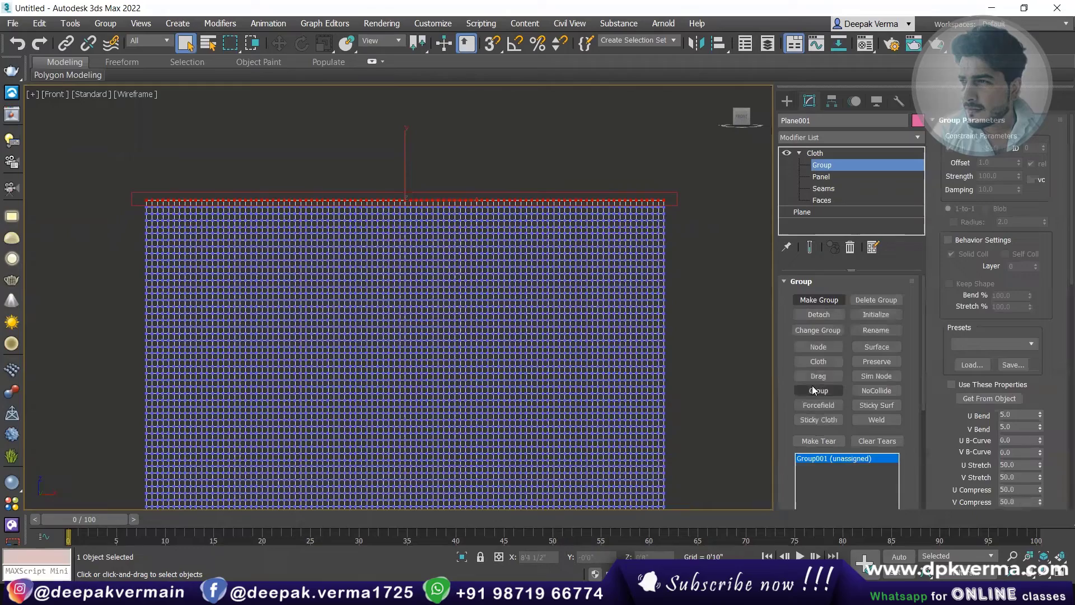
left_click(813, 349)
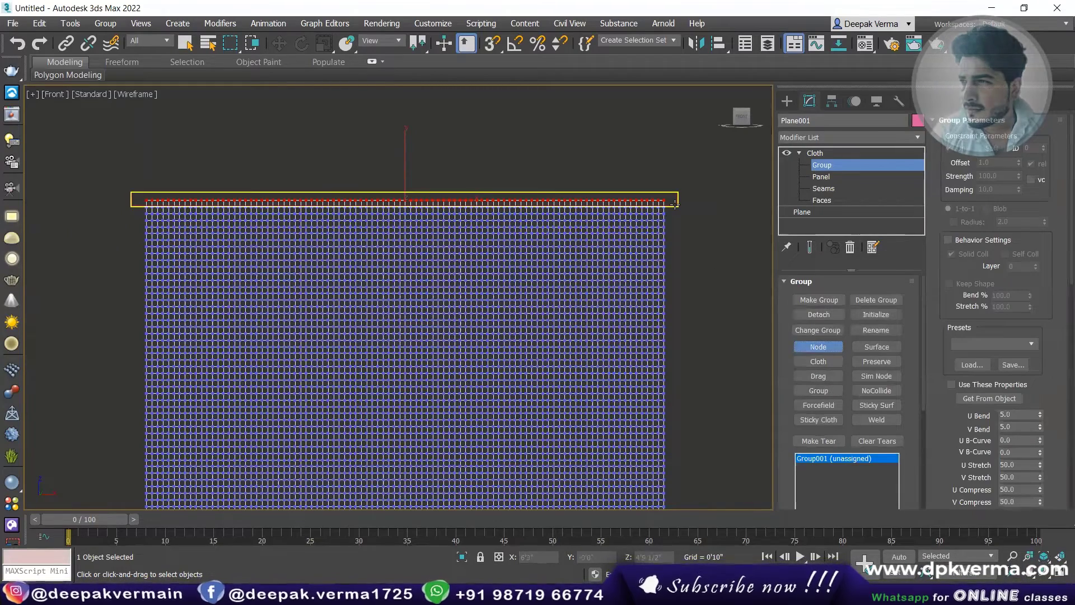
scroll(659, 242, "down", 3)
left_click(814, 153)
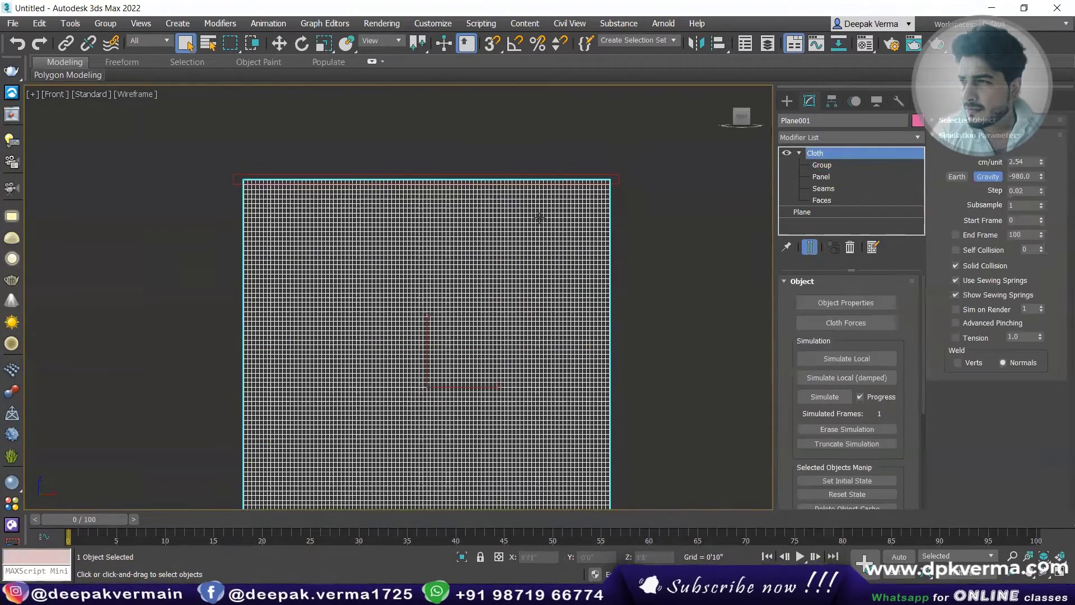
middle_click_drag(524, 222, 509, 206)
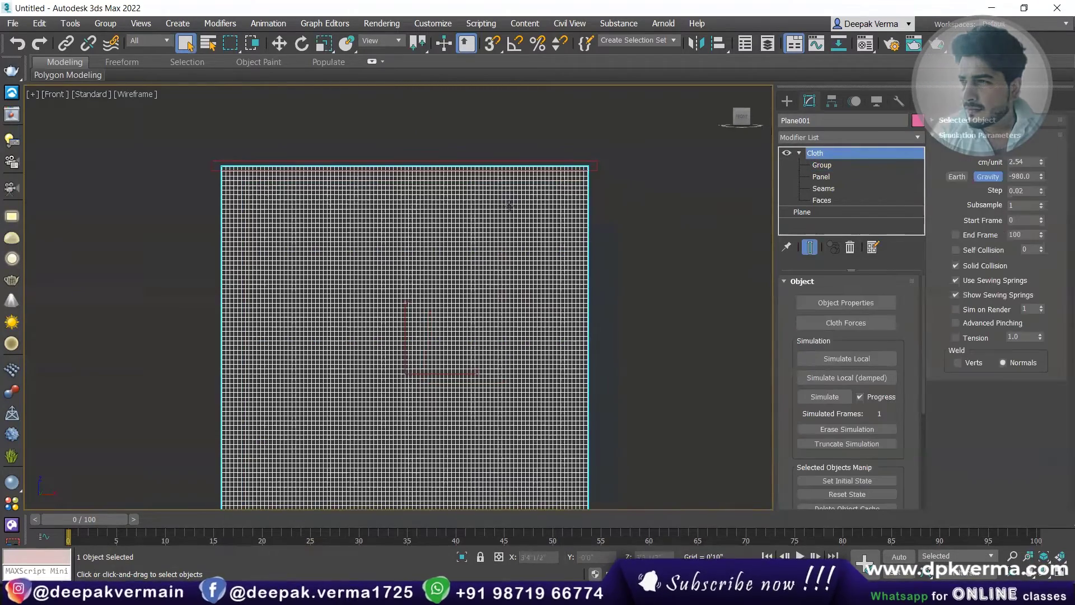
Step: Shift-move a copy of Box001 down to the plane's middle, creating Box002
left_click(594, 161)
key("w")
scroll(563, 238, "down", 2)
middle_click_drag(563, 237, 471, 217)
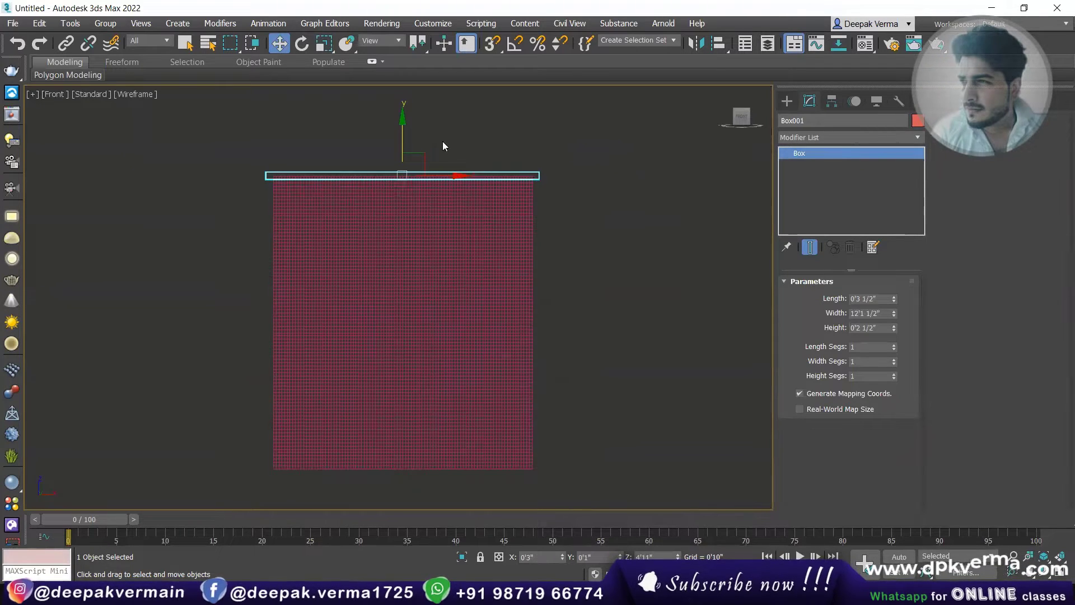
left_click_drag(403, 131, 432, 283, "shift")
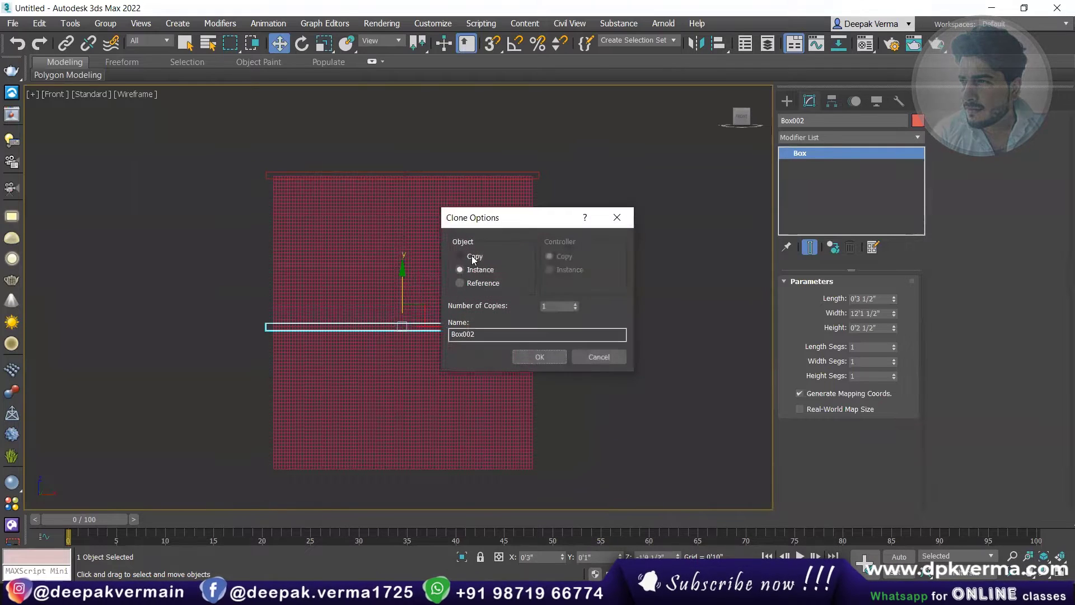
left_click(536, 358)
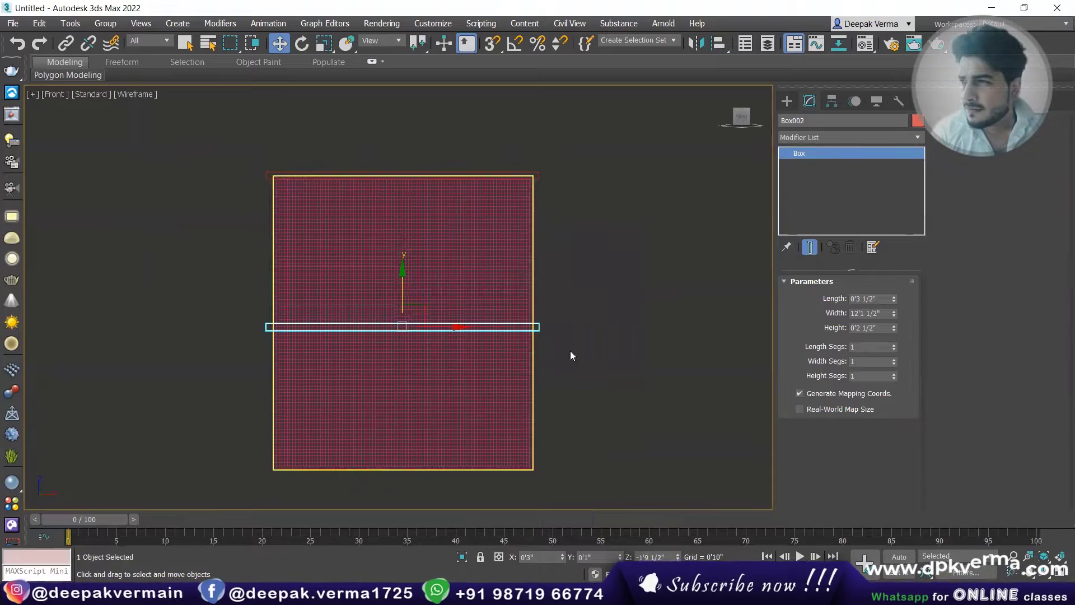
left_click(510, 366)
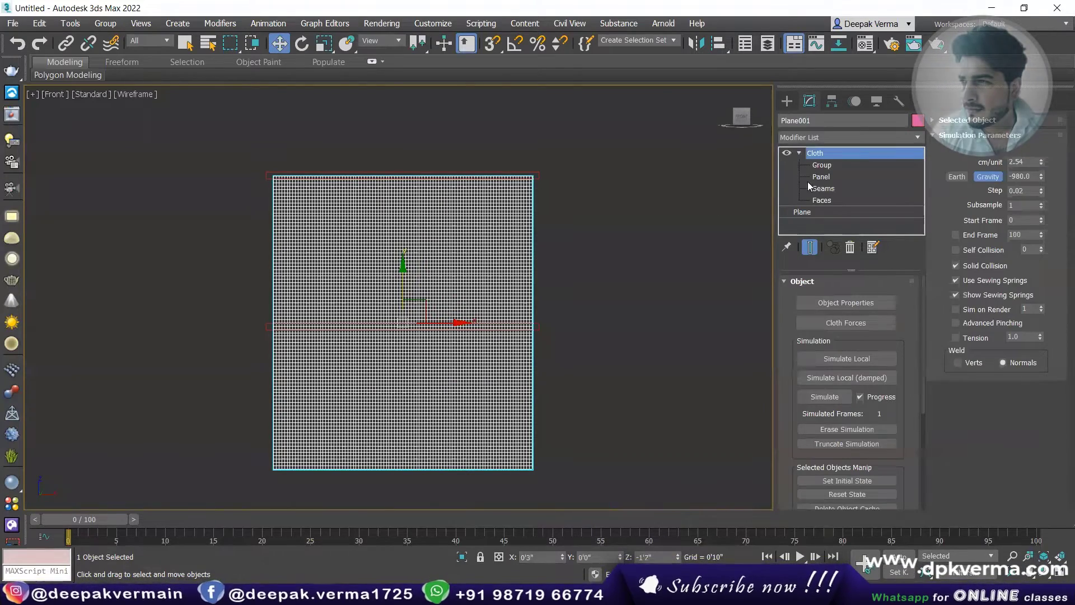
Step: Make the middle row of plane vertices into cloth group Group002
left_click(822, 165)
scroll(332, 259, "up", 5)
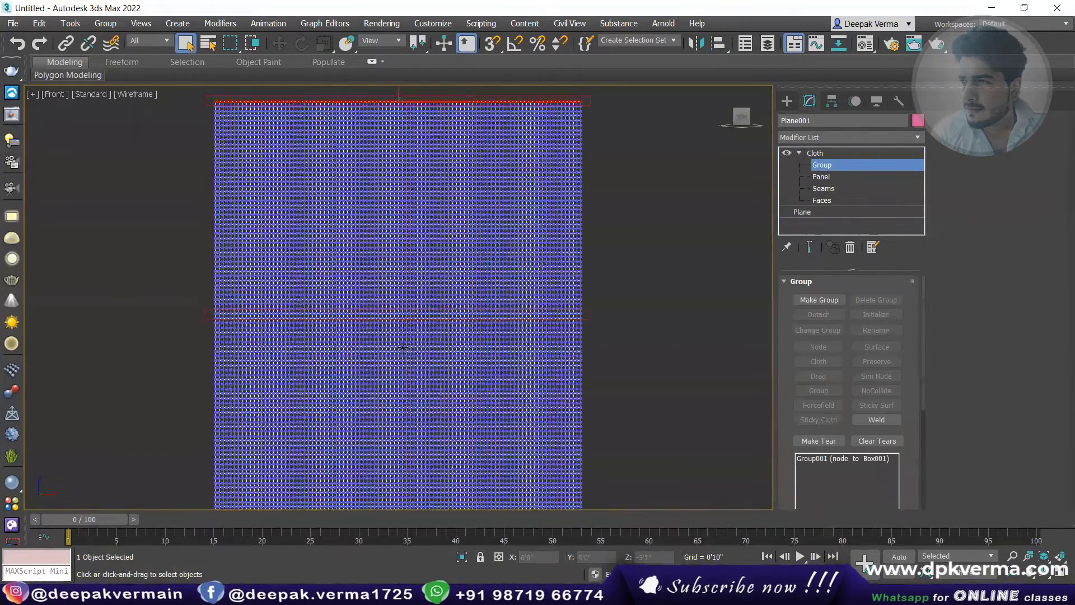
middle_click_drag(199, 390, 115, 300)
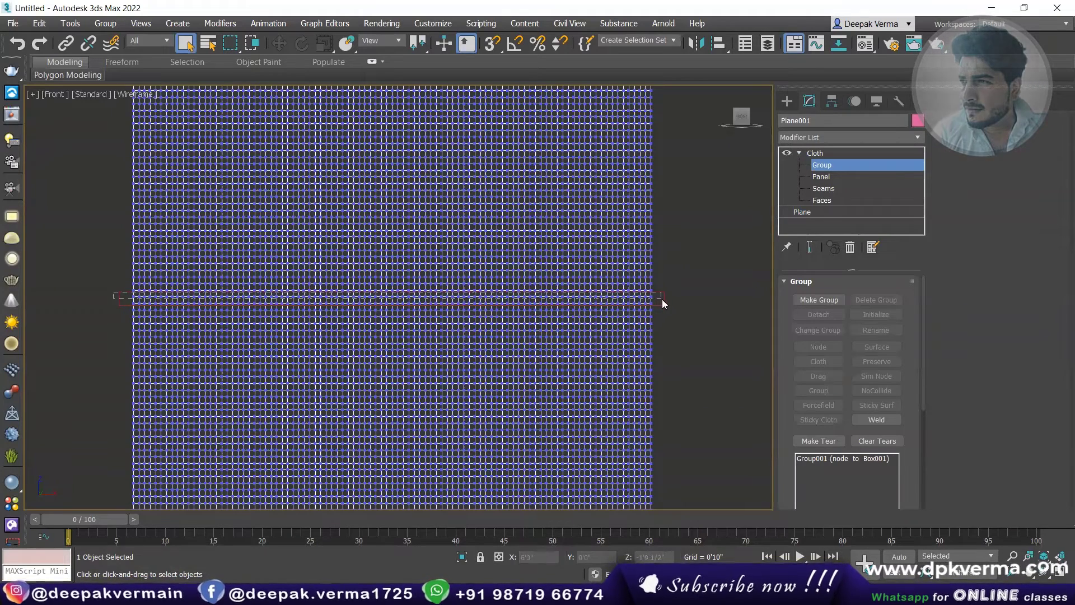
left_click_drag(662, 300, 669, 302)
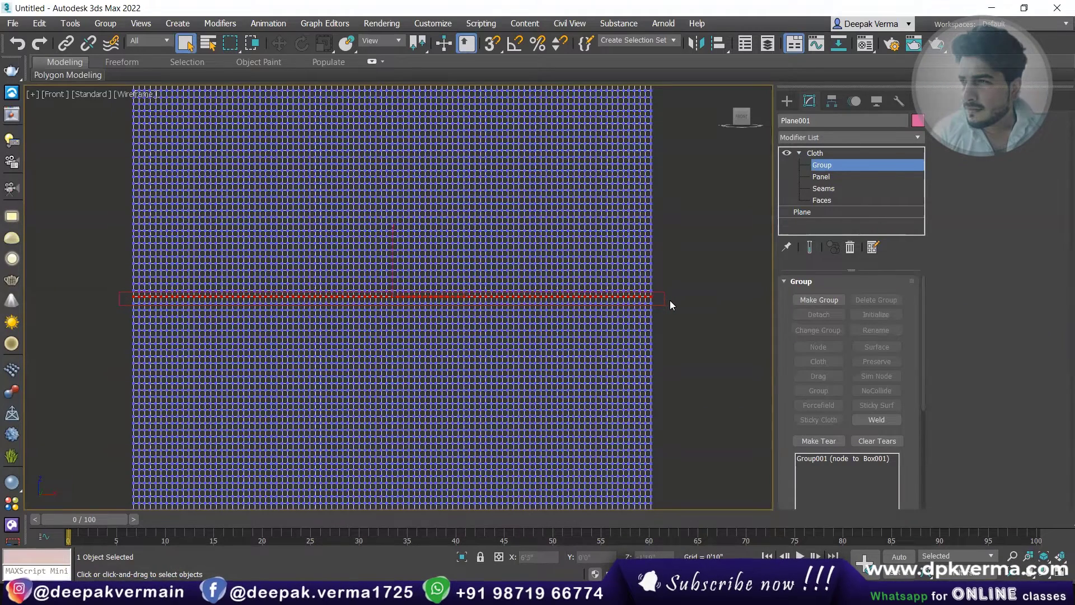
left_click(804, 300)
left_click(502, 316)
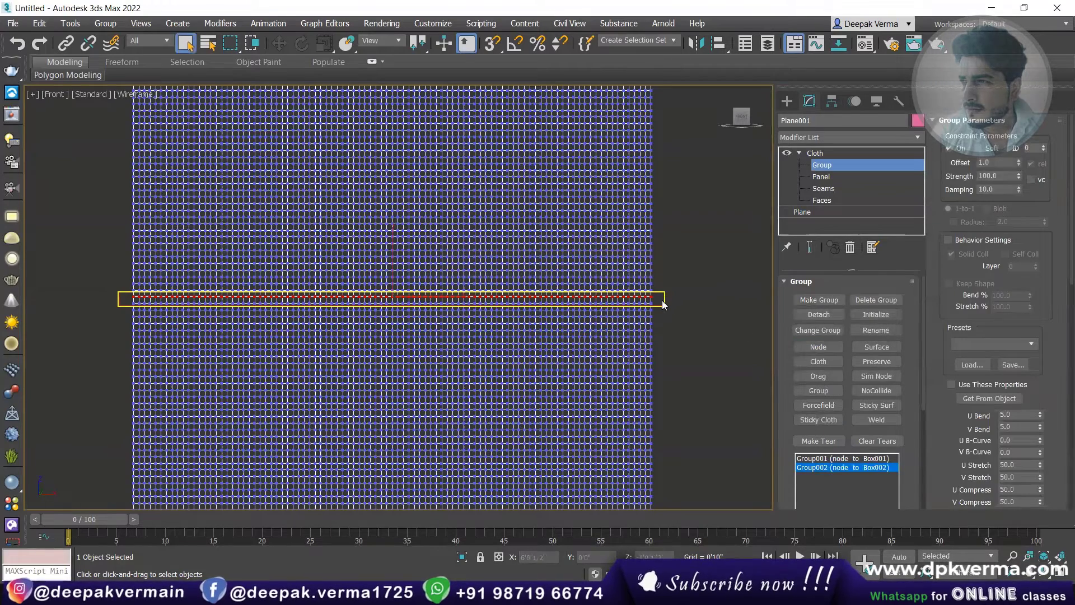
scroll(582, 356, "down", 5)
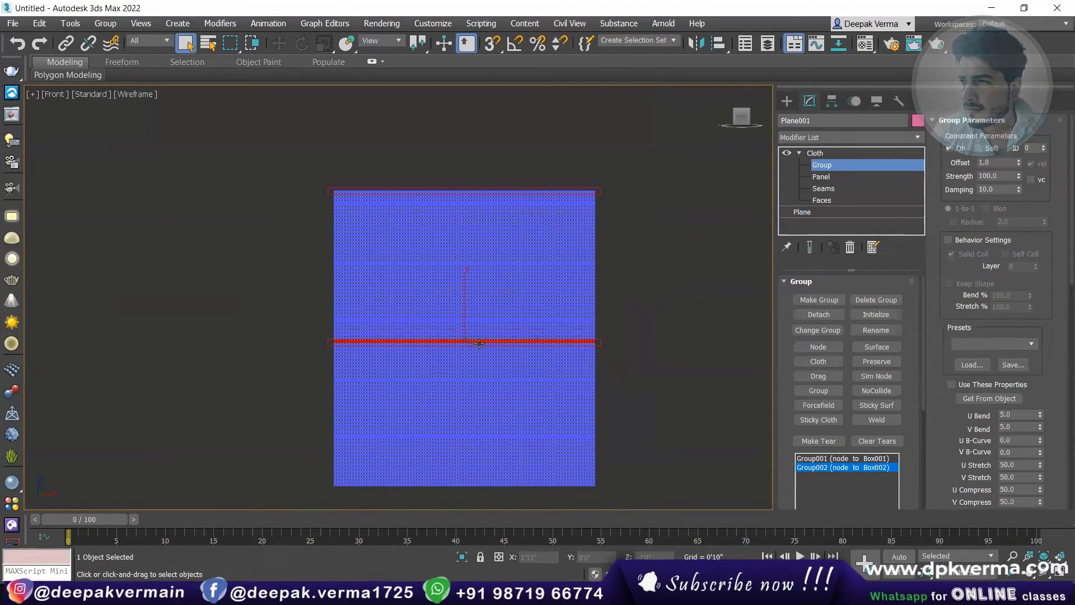
left_click(824, 154)
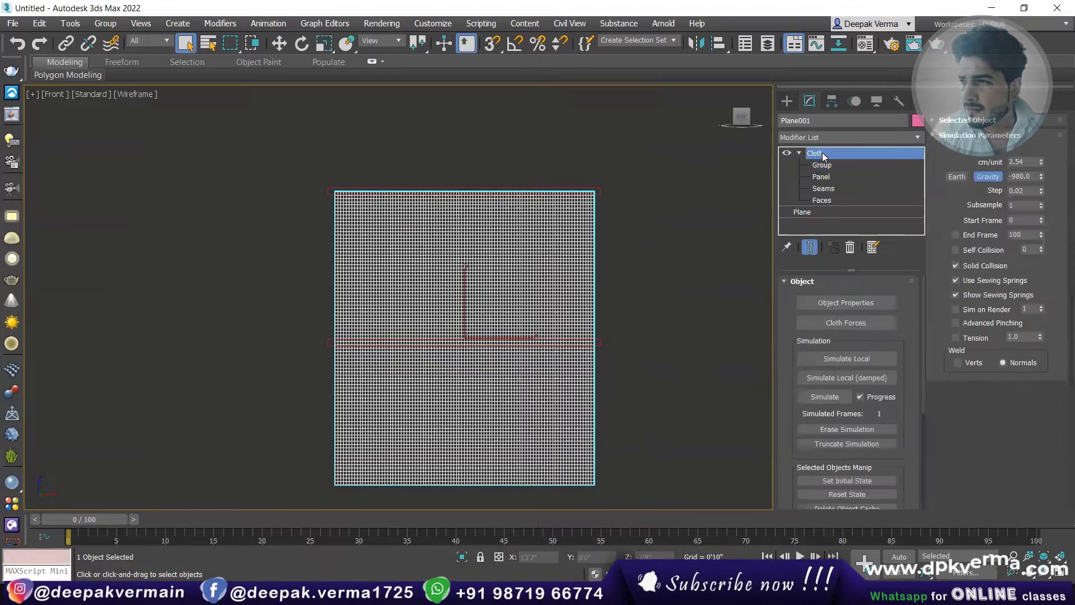
Step: Set Plane001 to Cloth with the Satin preset and show it as shaded faces
left_click(821, 305)
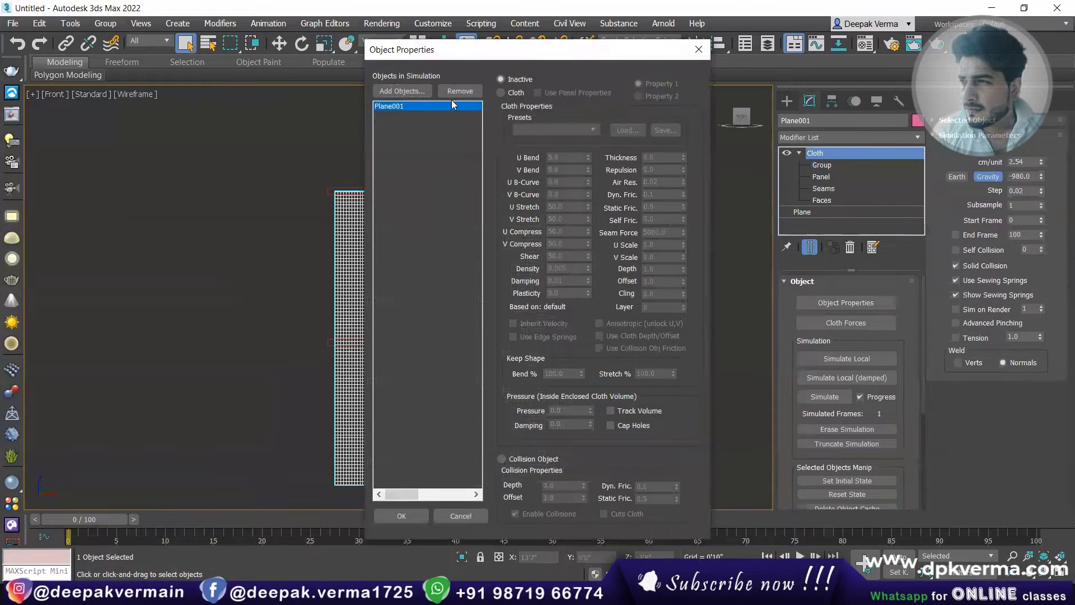
left_click(511, 95)
left_click(545, 128)
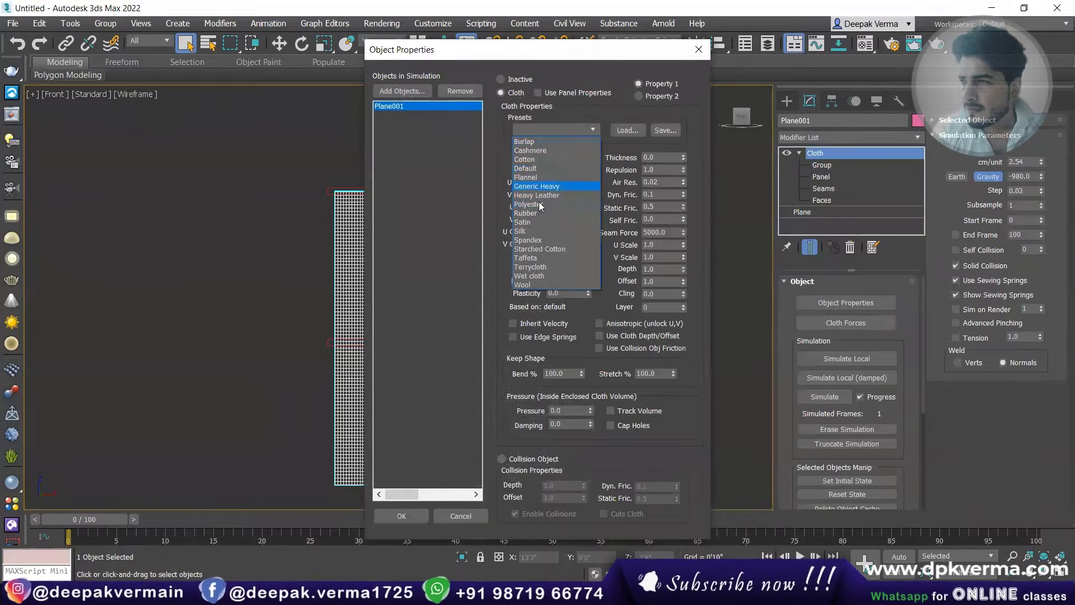
left_click(532, 222)
left_click(402, 516)
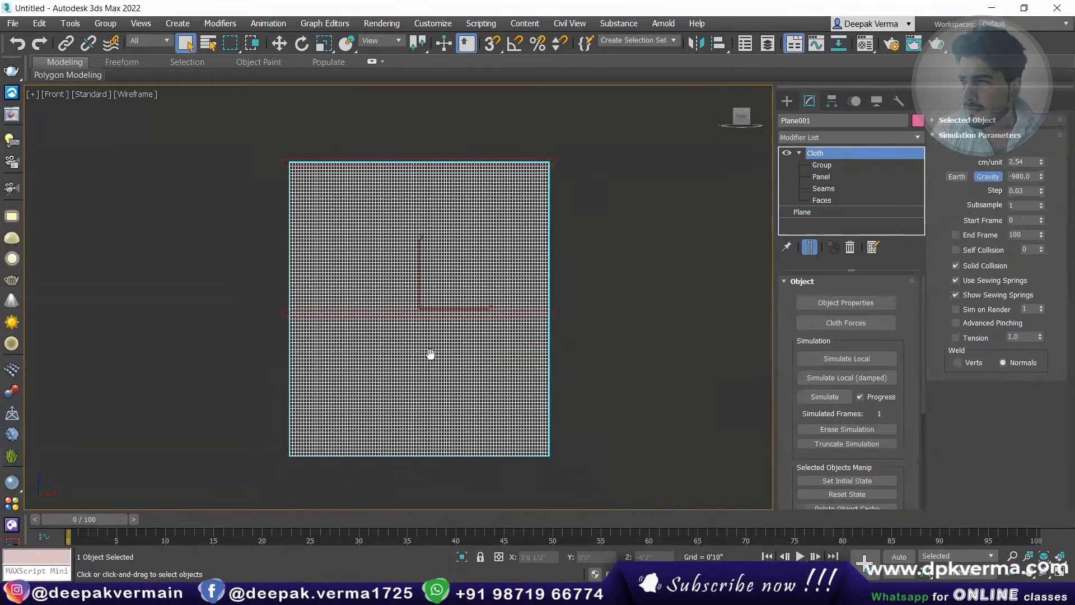
middle_click_drag(432, 355, 425, 377)
key("F3")
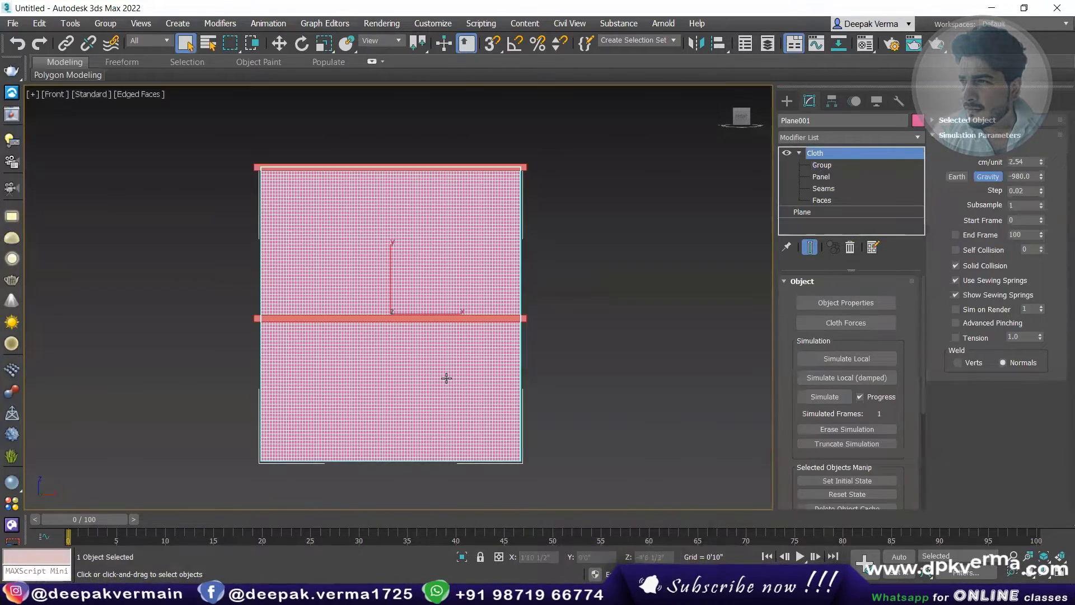
Step: Run a local cloth simulation while narrowing the tie-back bar and moving it left and up
left_click(848, 358)
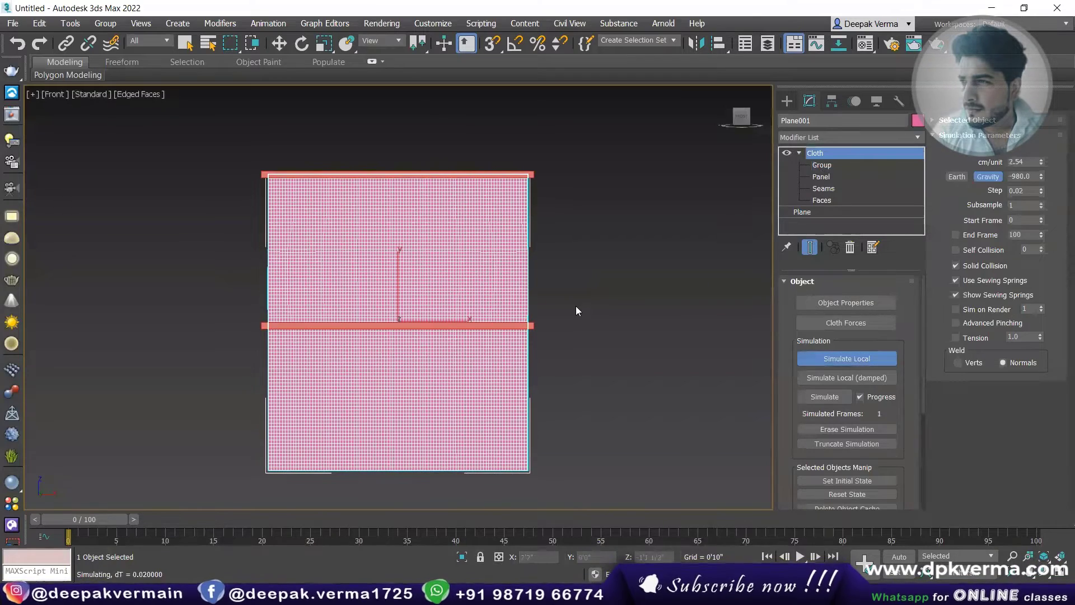
key("w")
left_click(512, 326)
key("r")
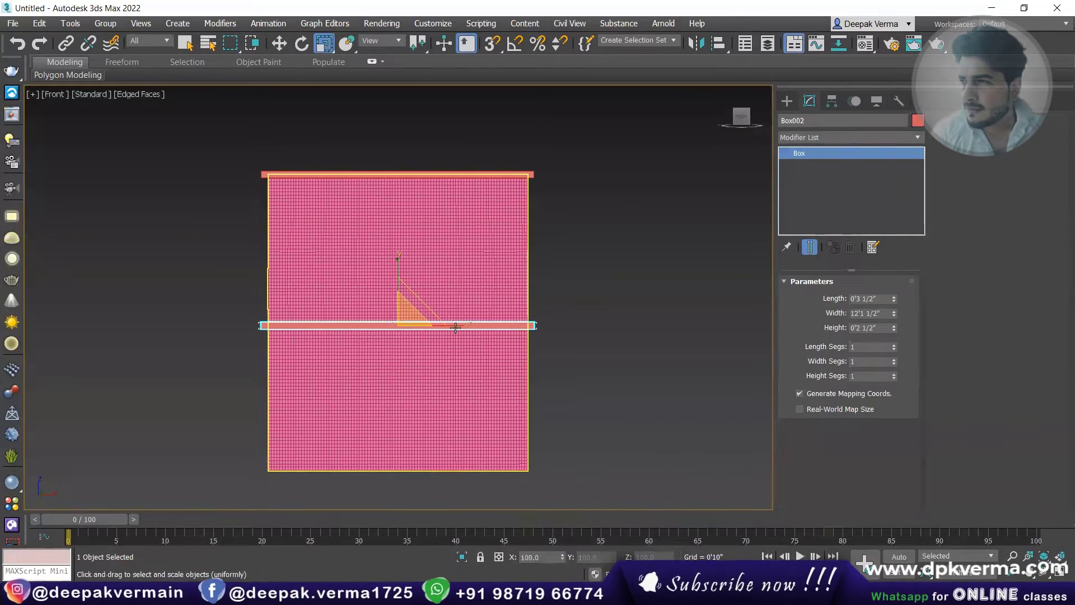
left_click_drag(463, 324, 367, 327)
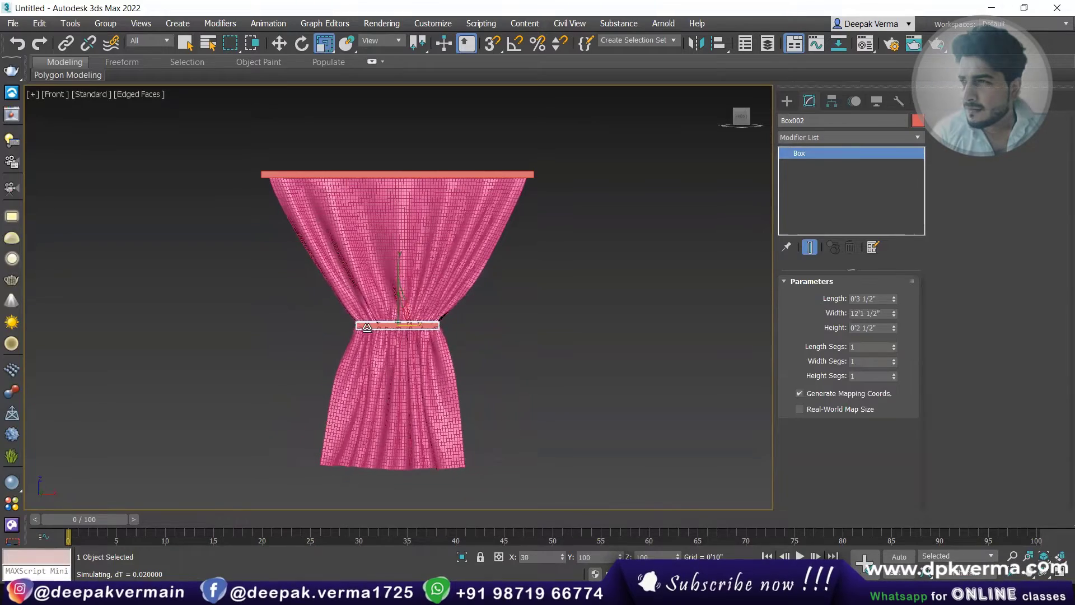
key("w")
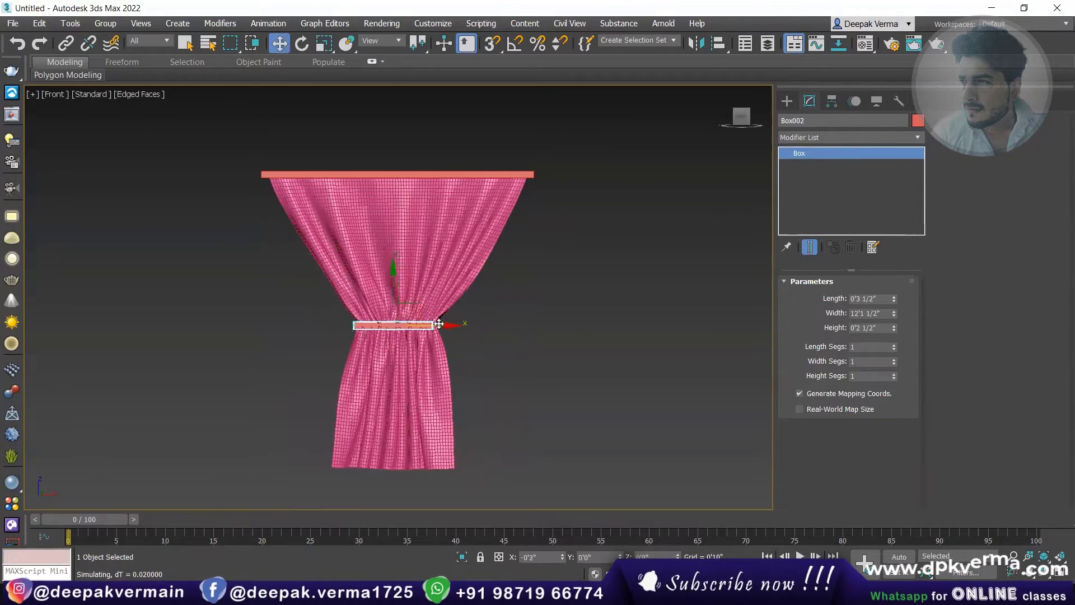
left_click_drag(439, 324, 378, 322)
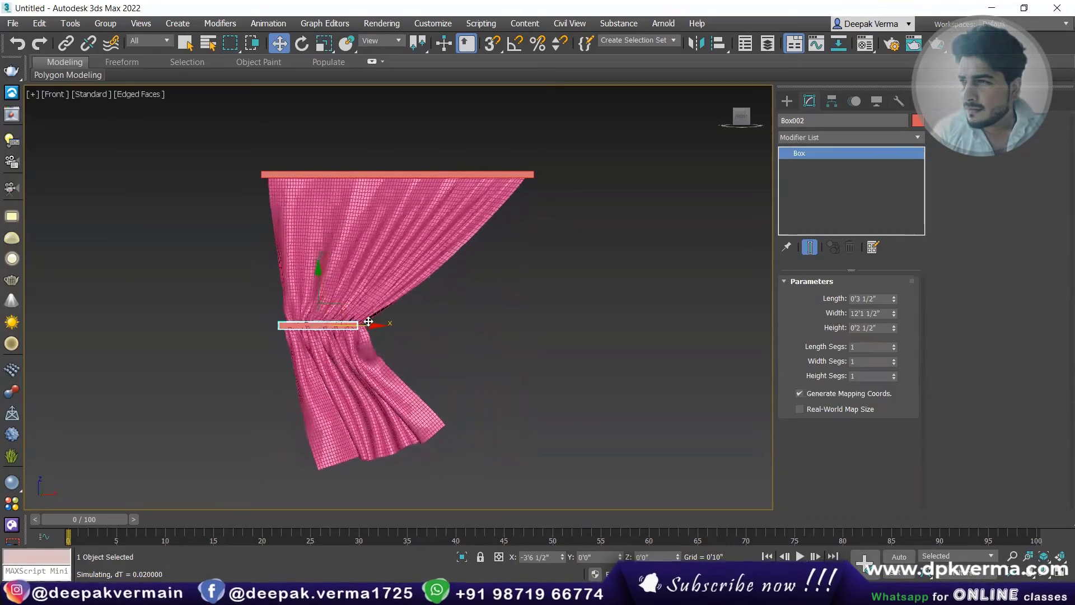
left_click_drag(319, 279, 319, 278)
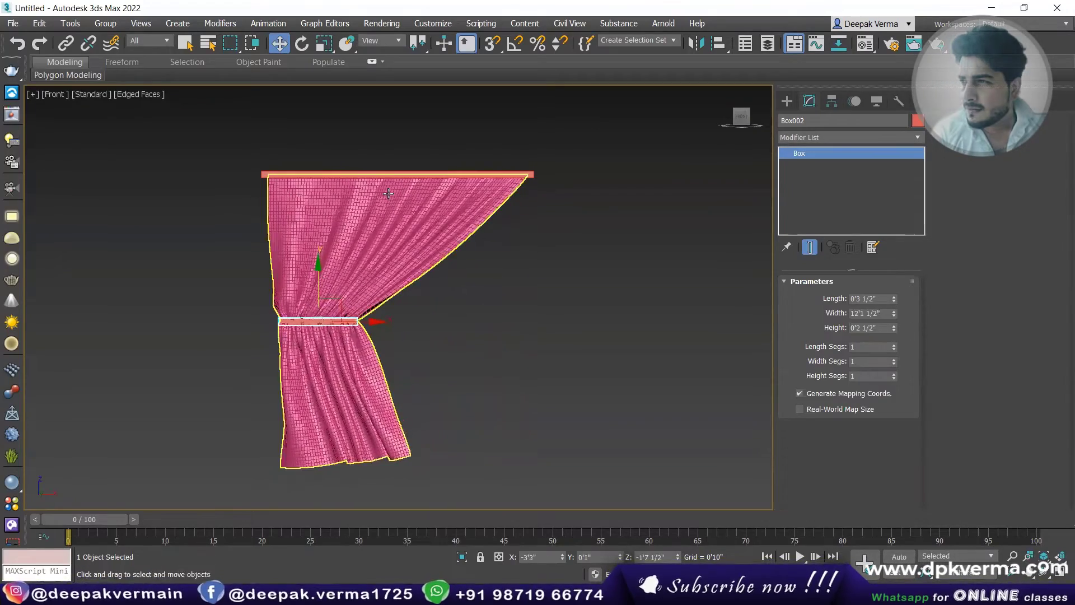
Step: Shorten the curtain rod to 85% width, lower it, and narrow the tie-back to 74%
key("r")
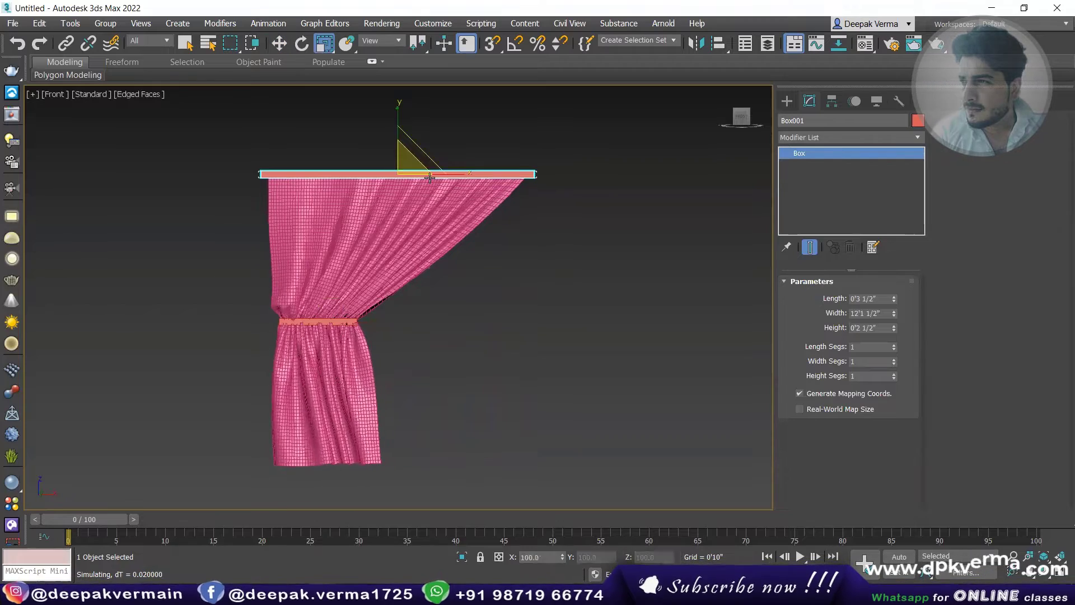
left_click_drag(468, 171, 439, 172)
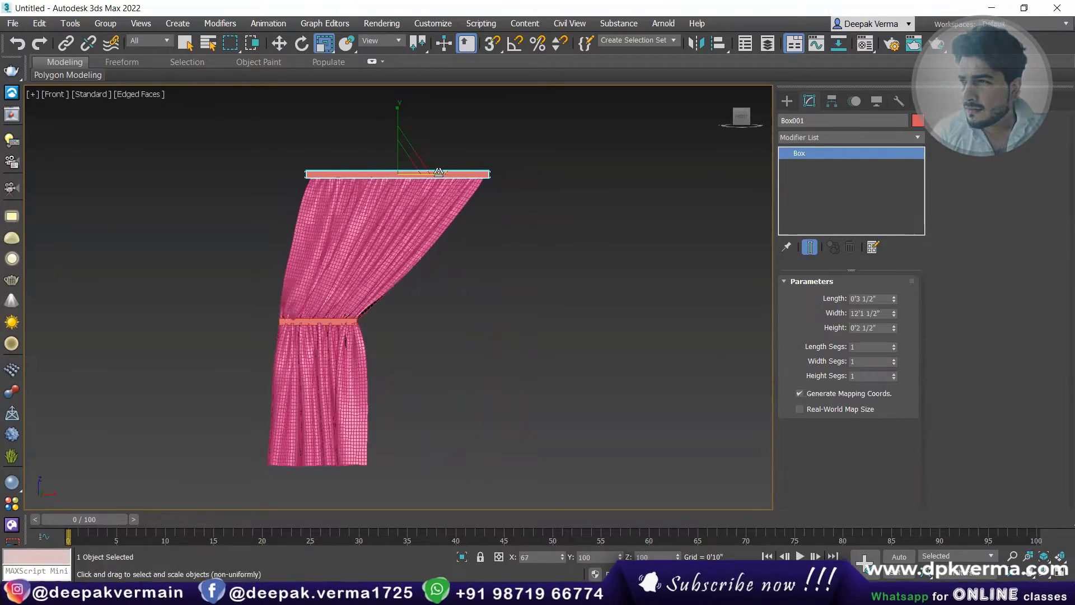
left_click_drag(399, 131, 398, 133)
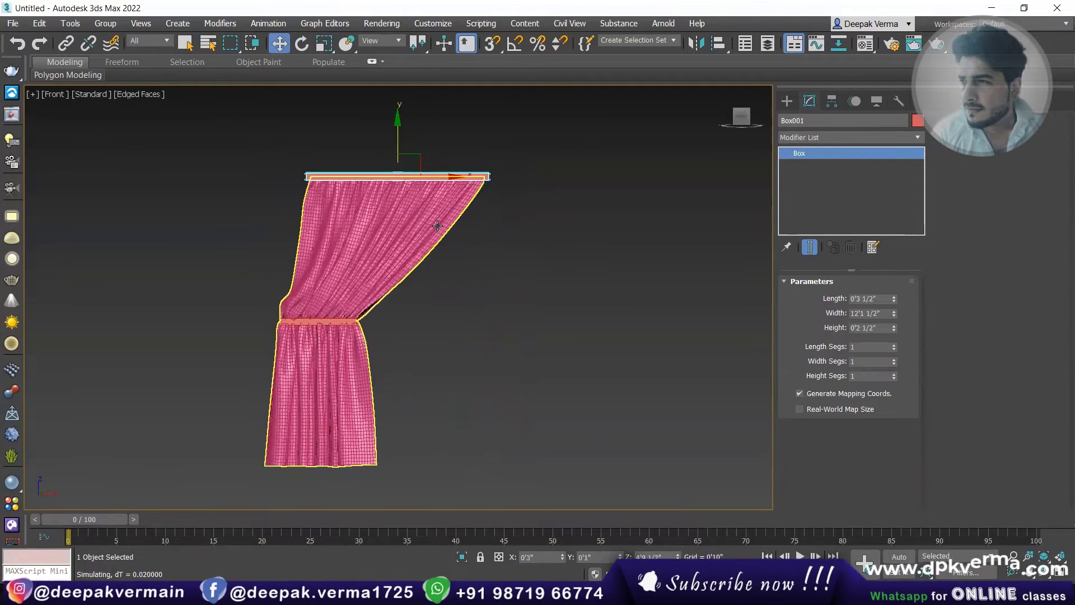
left_click(348, 321)
key("r")
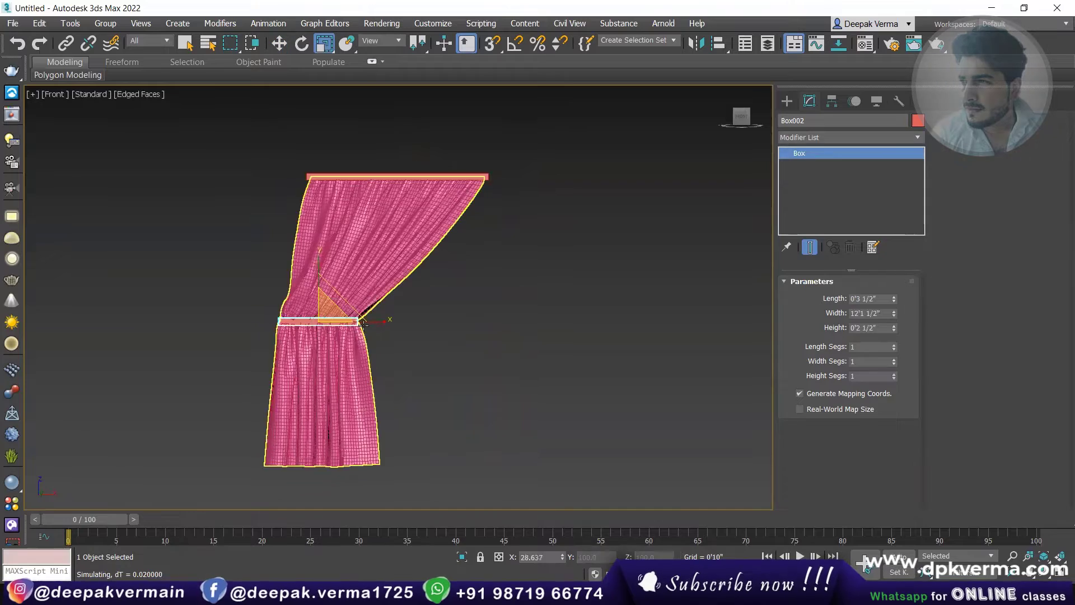
left_click_drag(378, 320, 336, 320)
key("w")
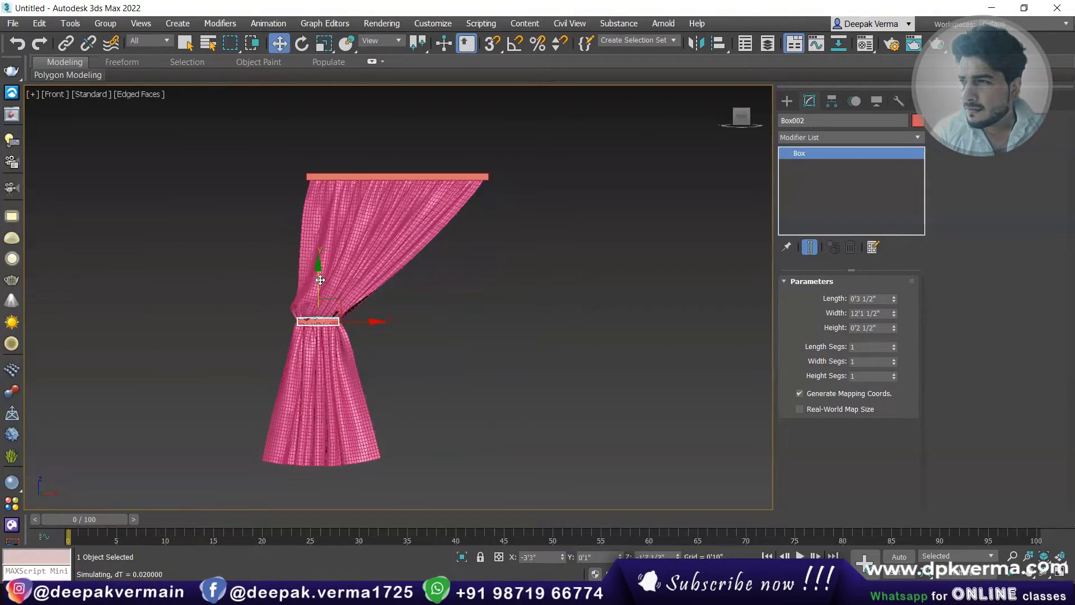
key("r")
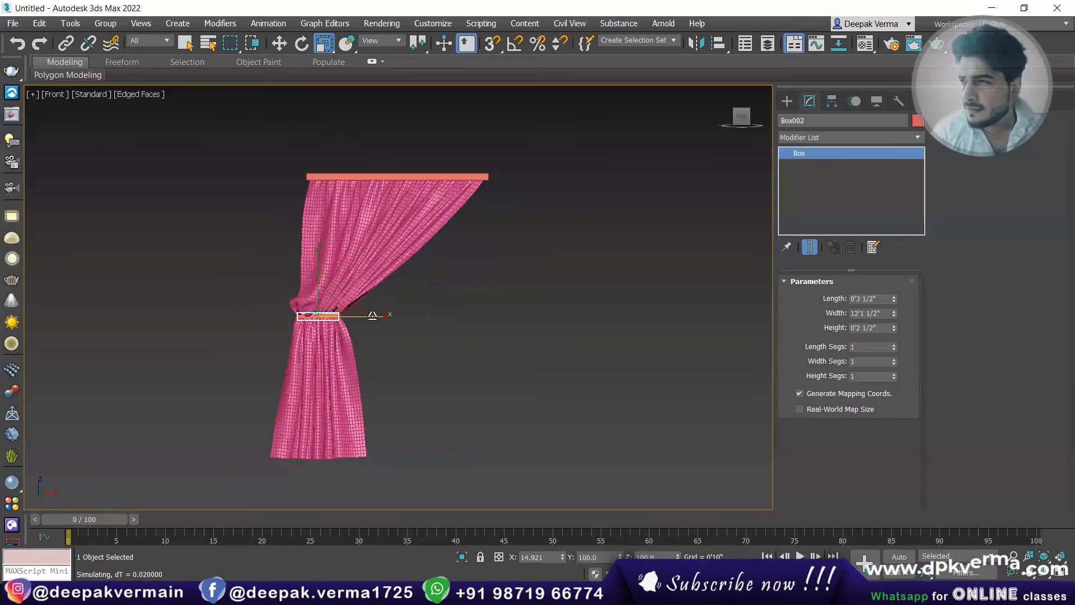
left_click_drag(372, 314, 358, 314)
Step: Fine-tune the tie-back bar's height, position and width to finish the gather
key("w")
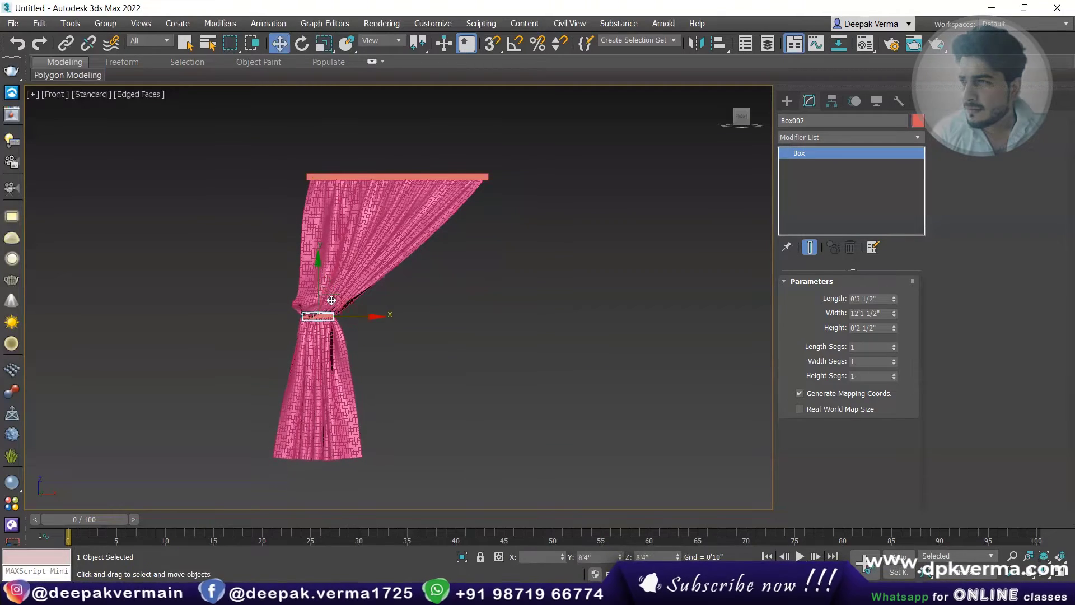
left_click_drag(316, 283, 317, 301)
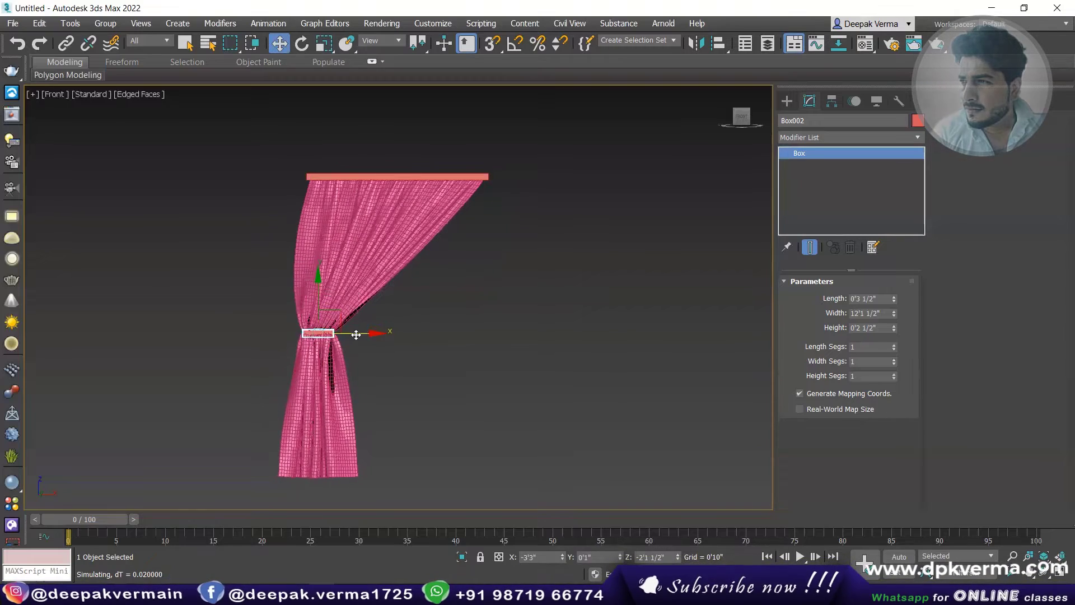
left_click_drag(360, 334, 362, 334)
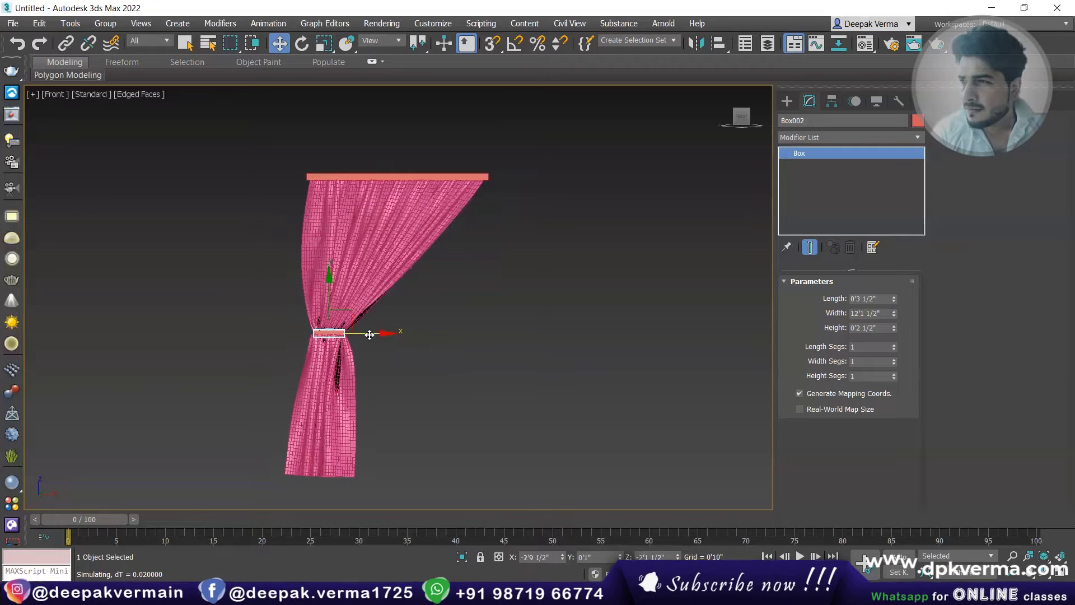
key("r")
left_click_drag(382, 332, 374, 332)
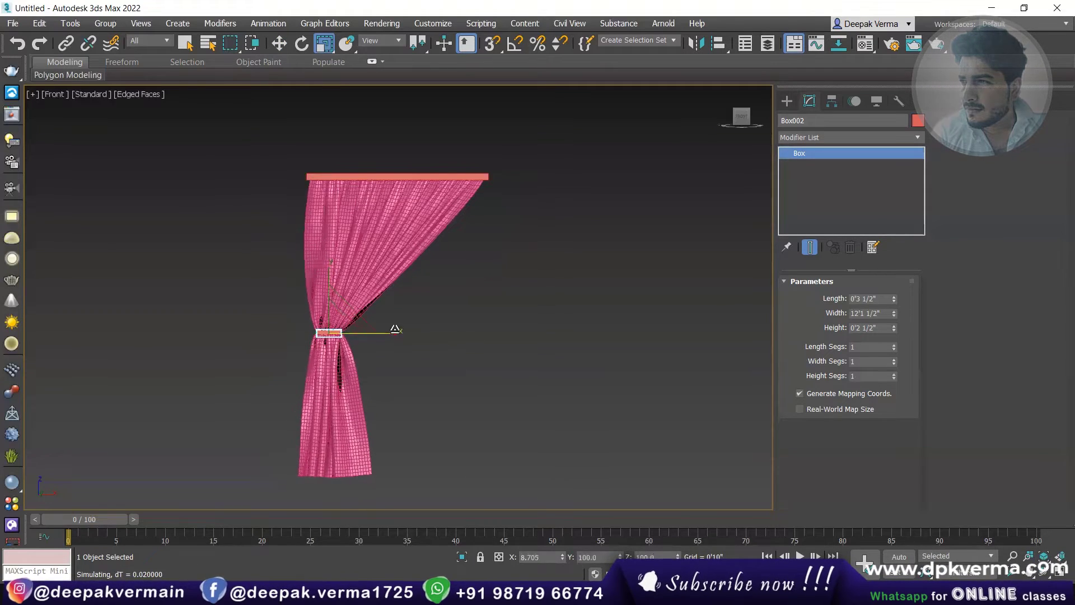
right_click(449, 304)
left_click(465, 316)
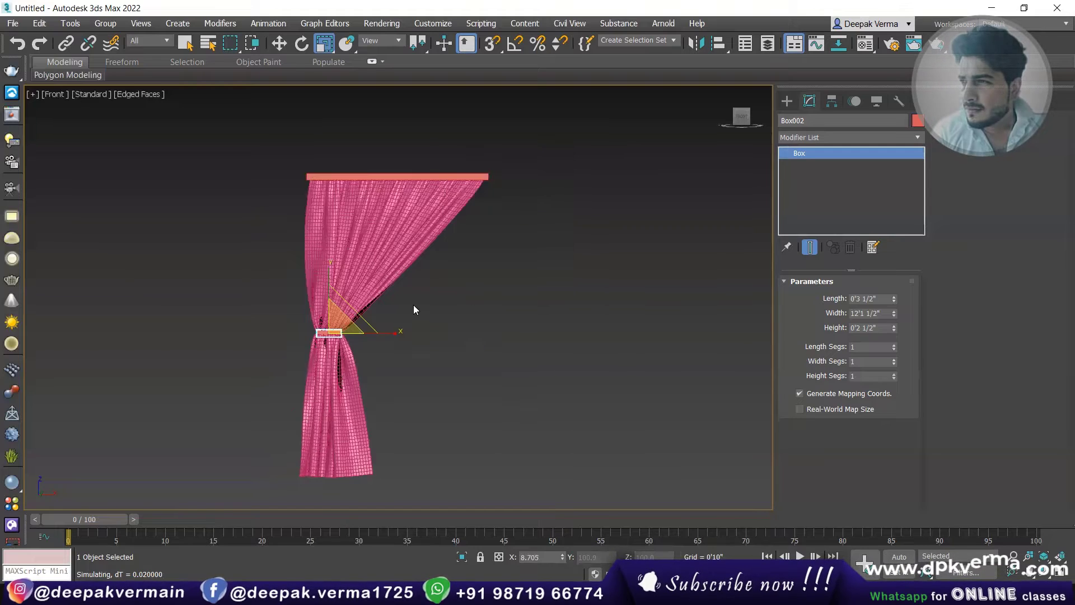
left_click(358, 291)
Step: Add a Shell modifier on top of the curtain's Cloth
left_click(572, 318)
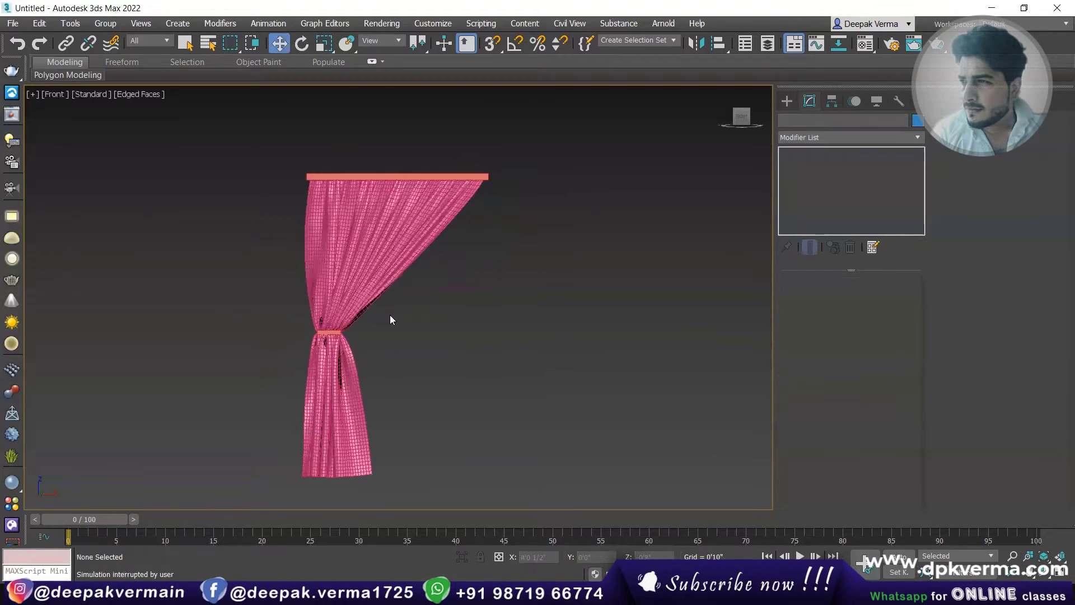
scroll(389, 315, "up", 3)
left_click(326, 319)
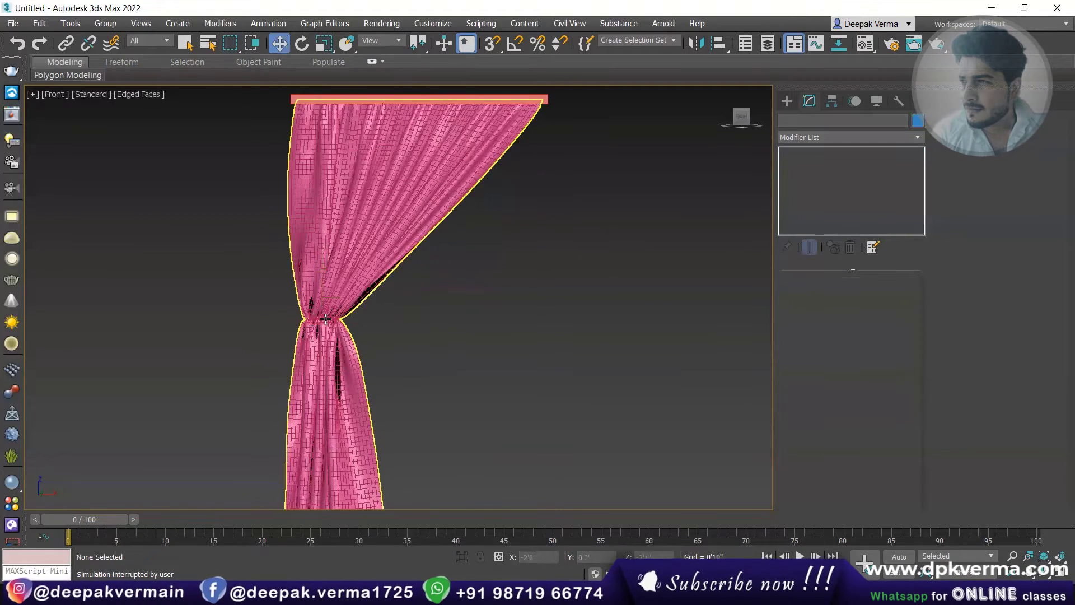
scroll(331, 324, "down", 3)
scroll(328, 291, "up", 1)
scroll(327, 283, "up", 1)
left_click(327, 282)
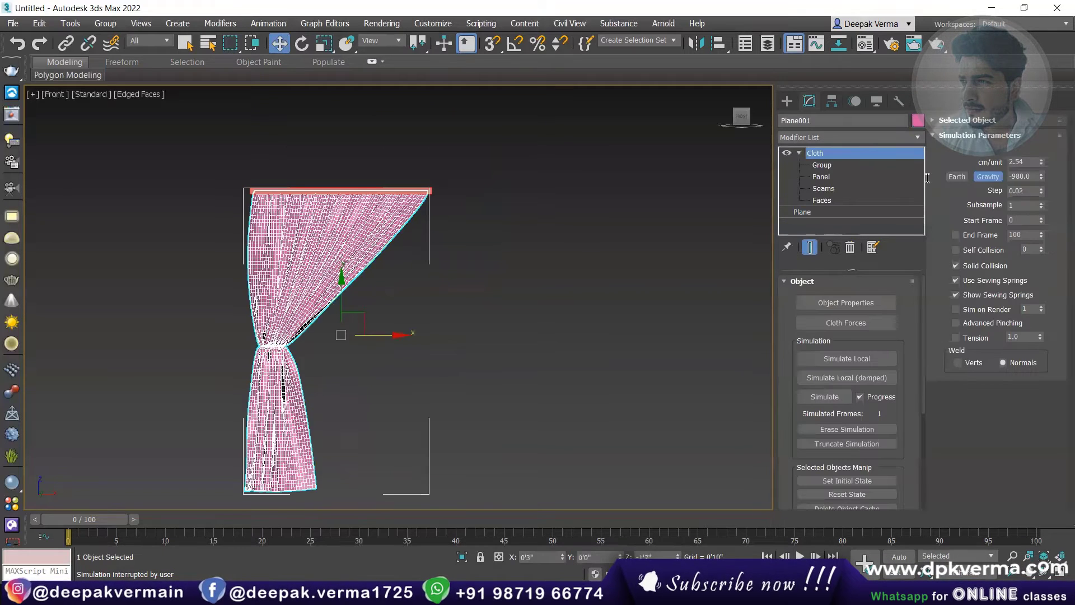
left_click(835, 137)
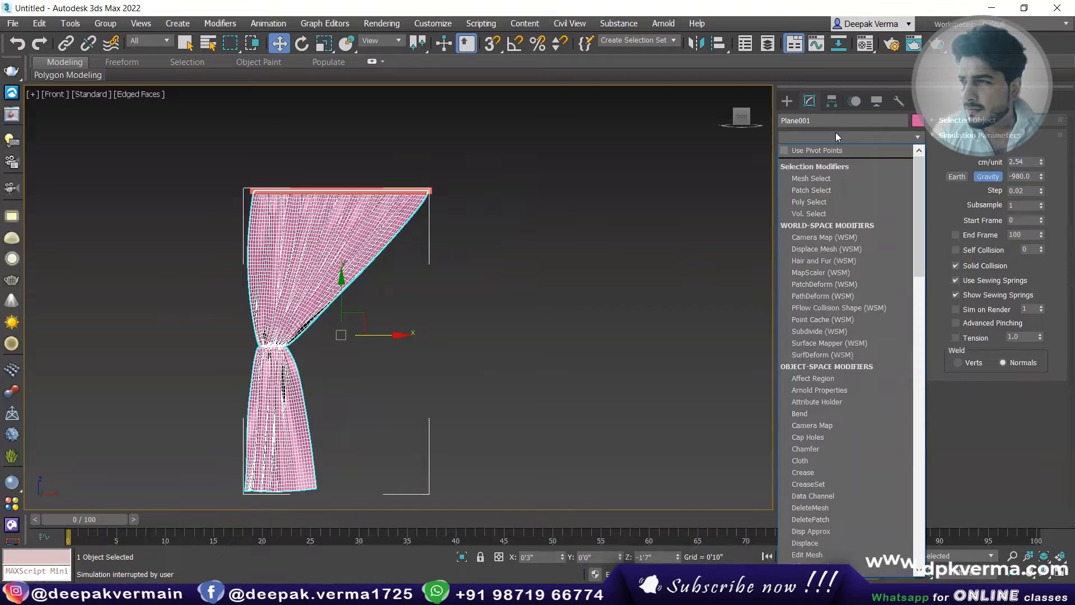
key("s")
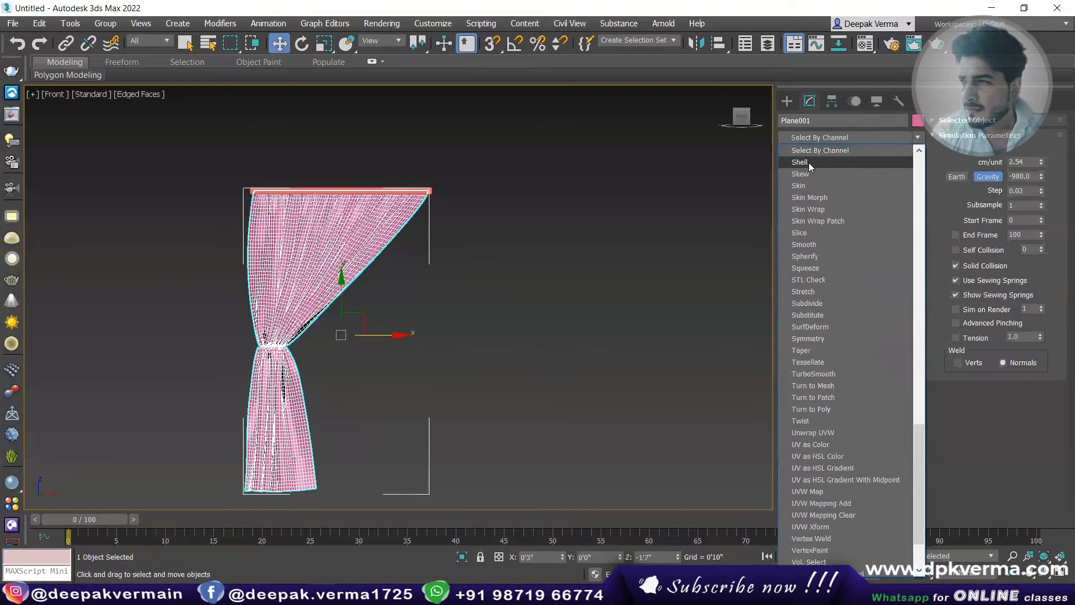
left_click(809, 162)
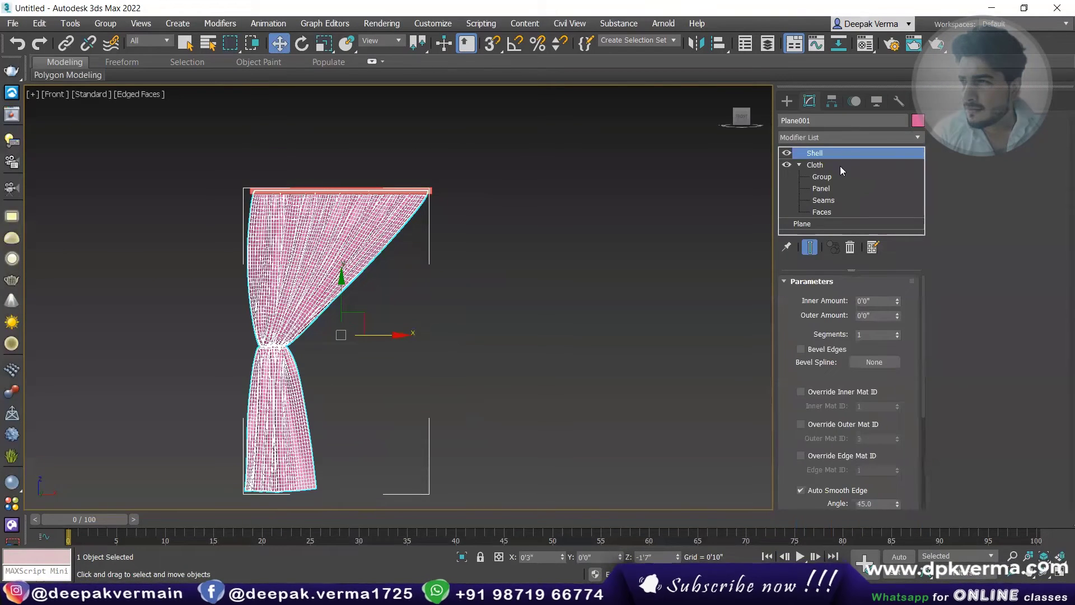
Step: Add TurboSmooth above the Shell, then select the rod box and the curtain again
left_click(843, 137)
key("t")
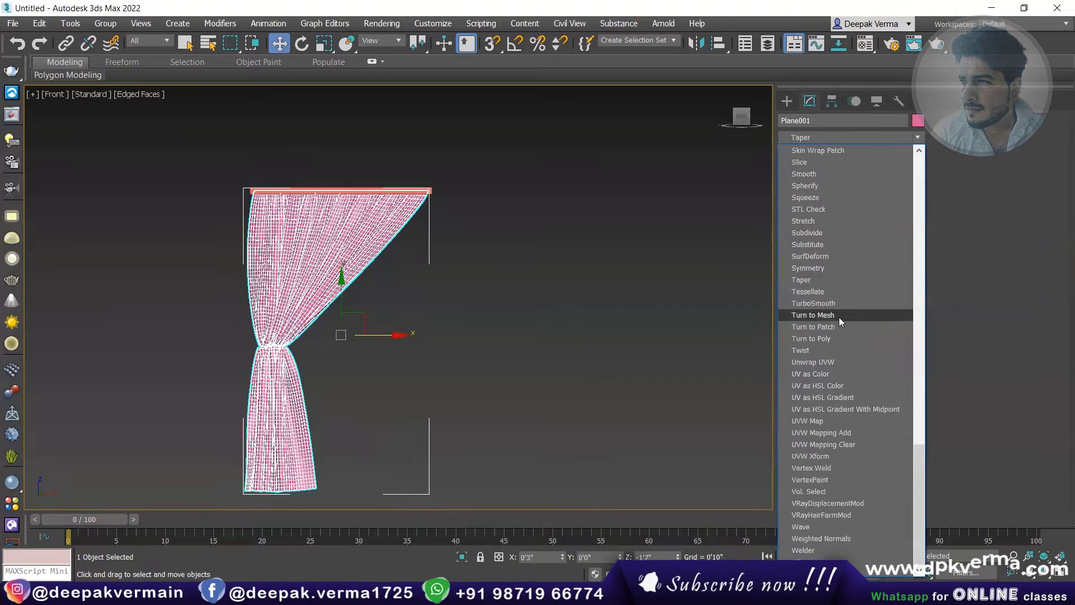
left_click(838, 315)
left_click(516, 261)
left_click(408, 189)
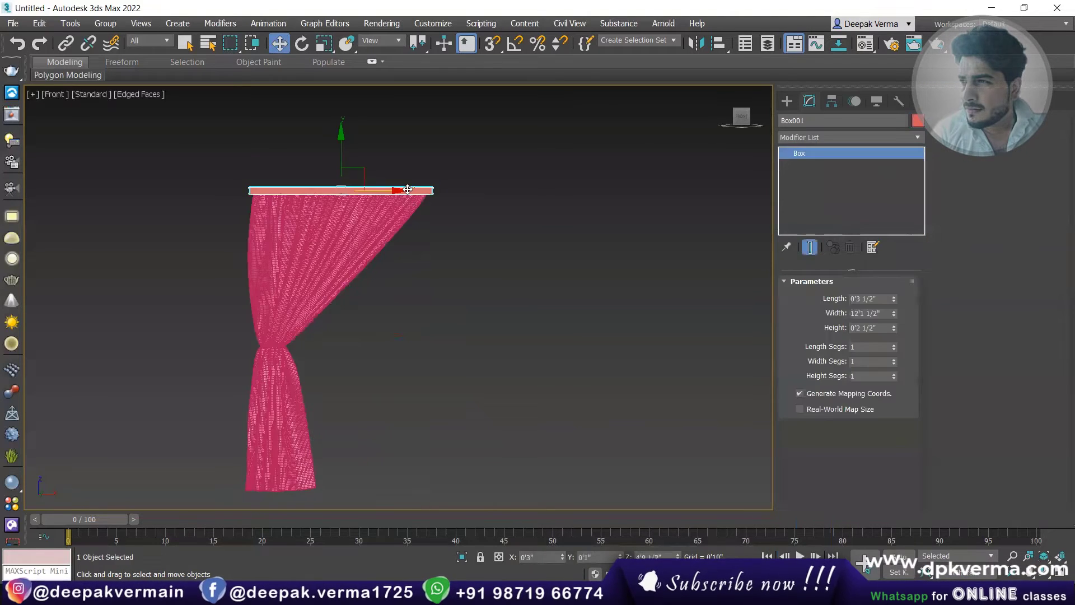
left_click(309, 239)
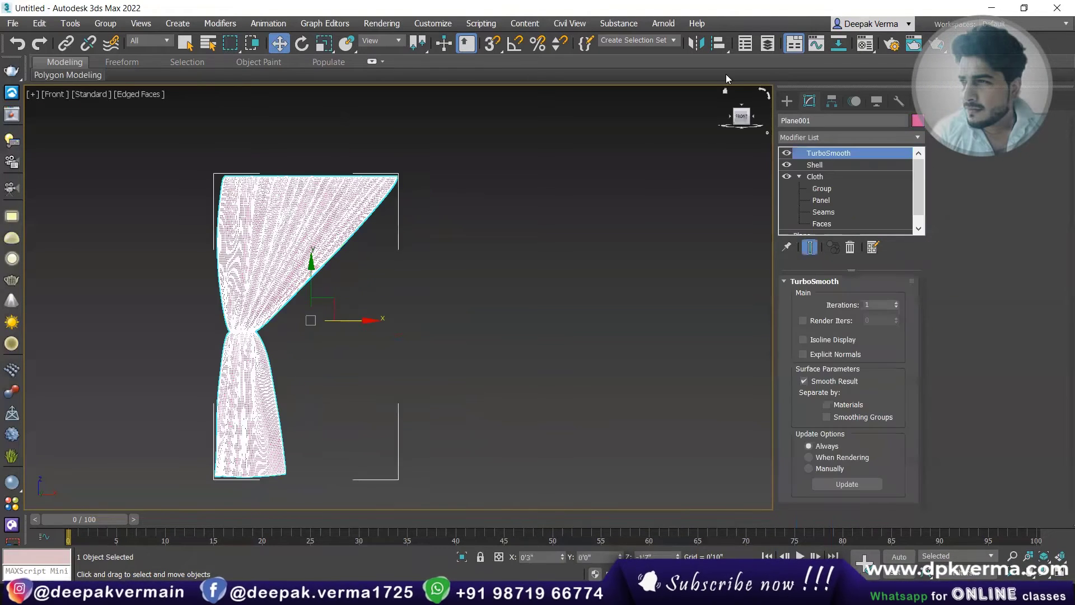
Step: Mirror the curtain as an instance, Plane002, slide it right and hide edged faces
left_click(695, 43)
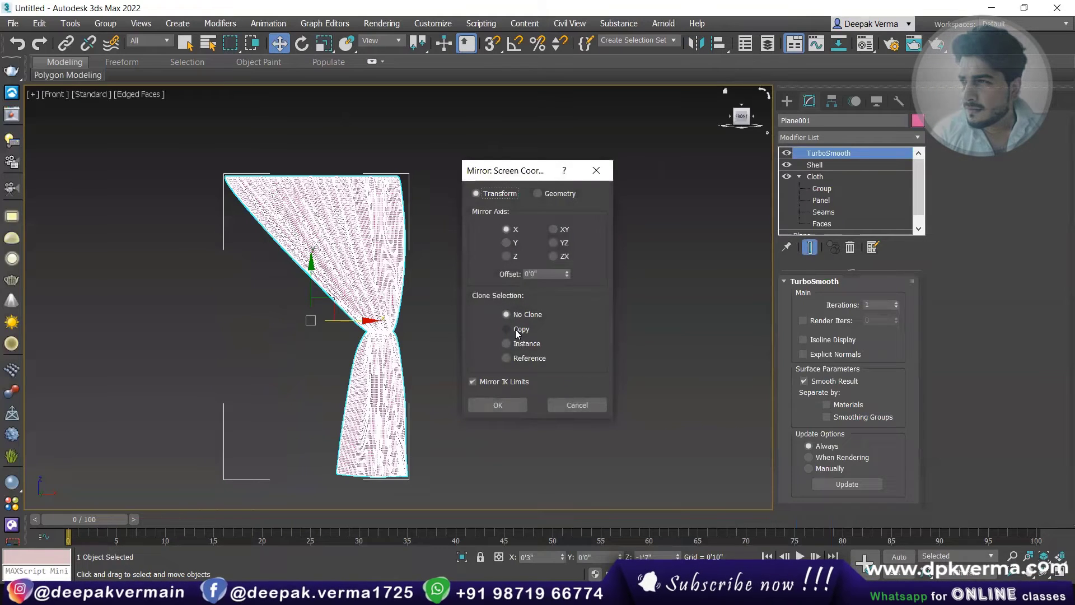
left_click(519, 344)
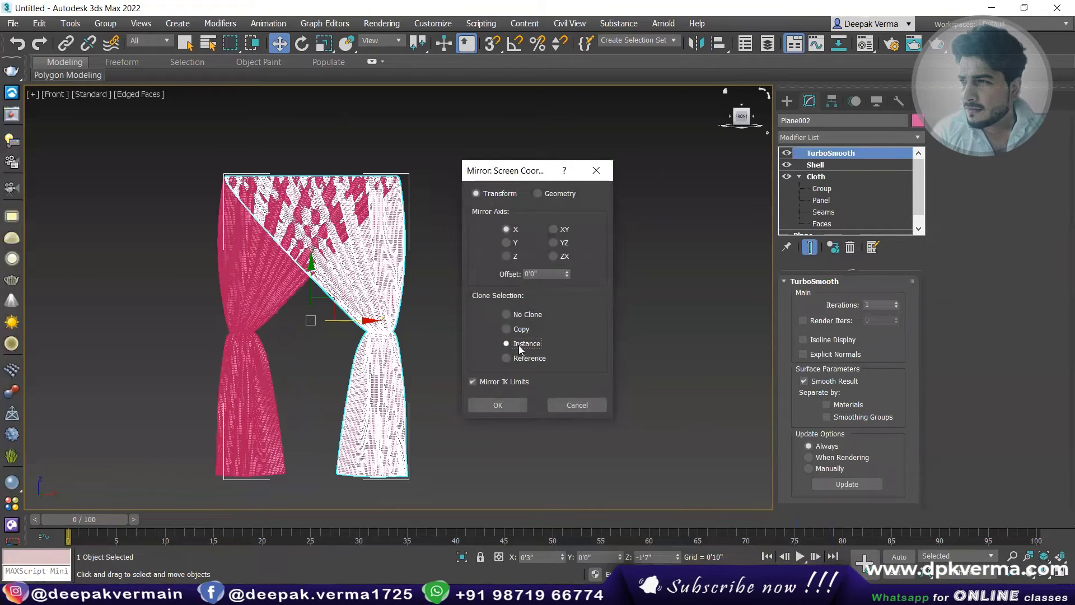
left_click(498, 405)
left_click_drag(357, 321, 489, 321)
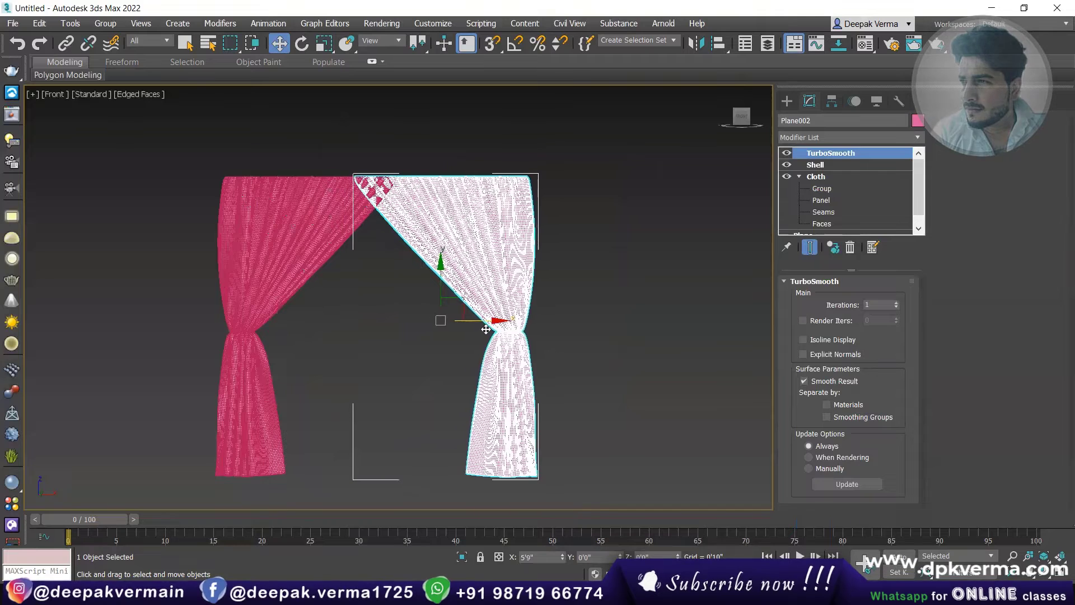
left_click(610, 340)
key("F4")
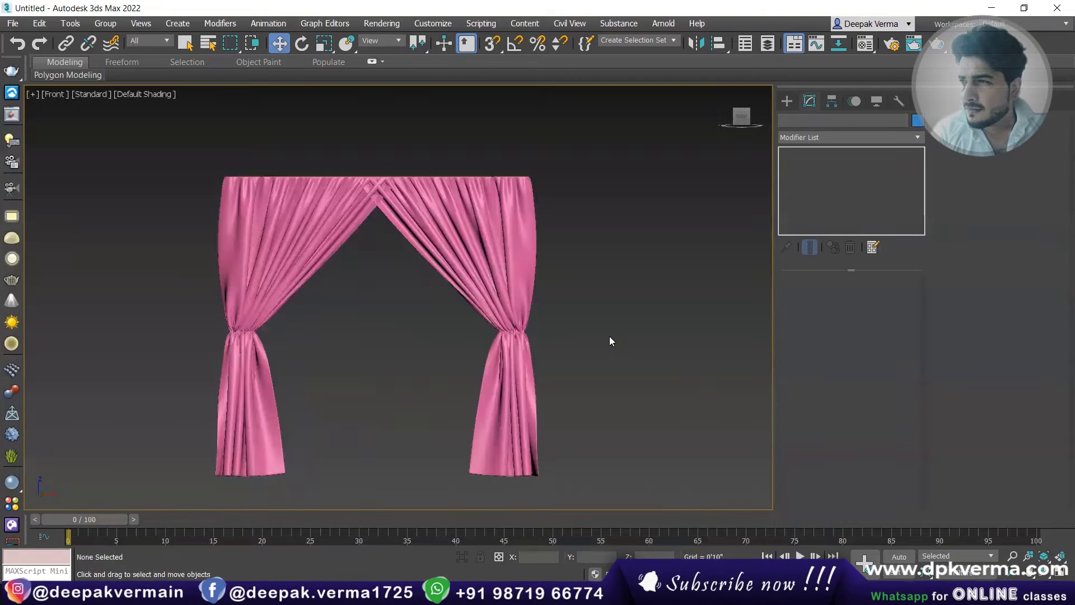
scroll(503, 344, "up", 2)
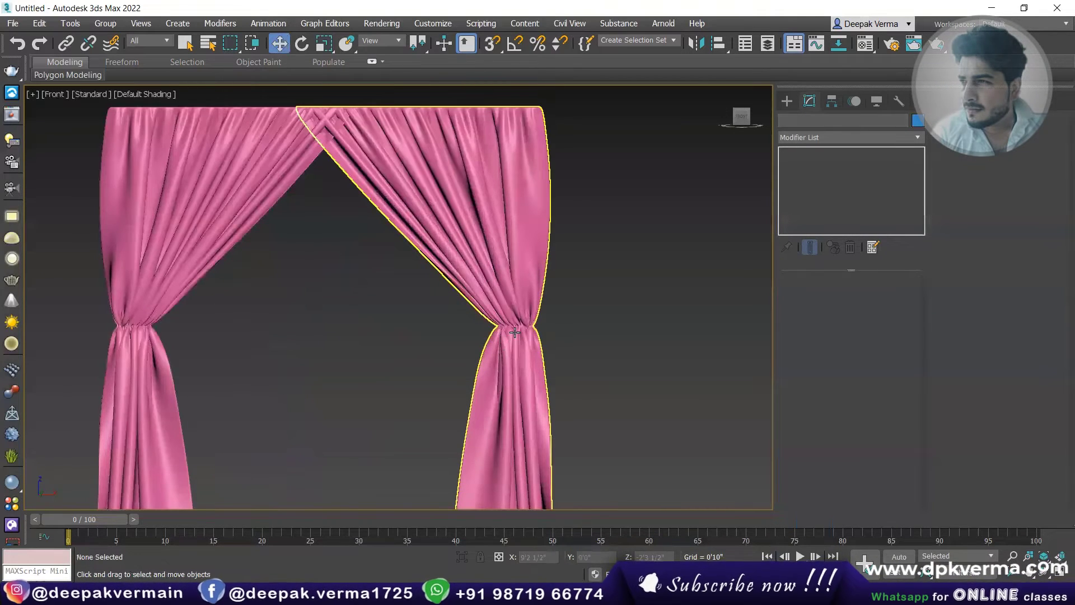
scroll(523, 342, "down", 2)
left_click(521, 378)
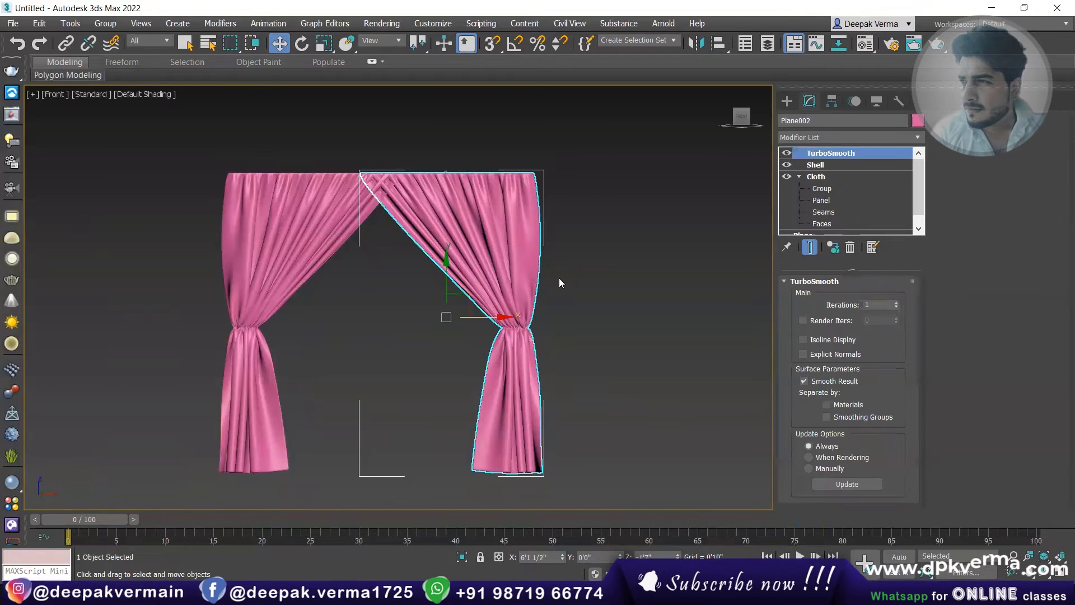
Step: Convert both the right and left curtains to Editable Poly
left_click(822, 189)
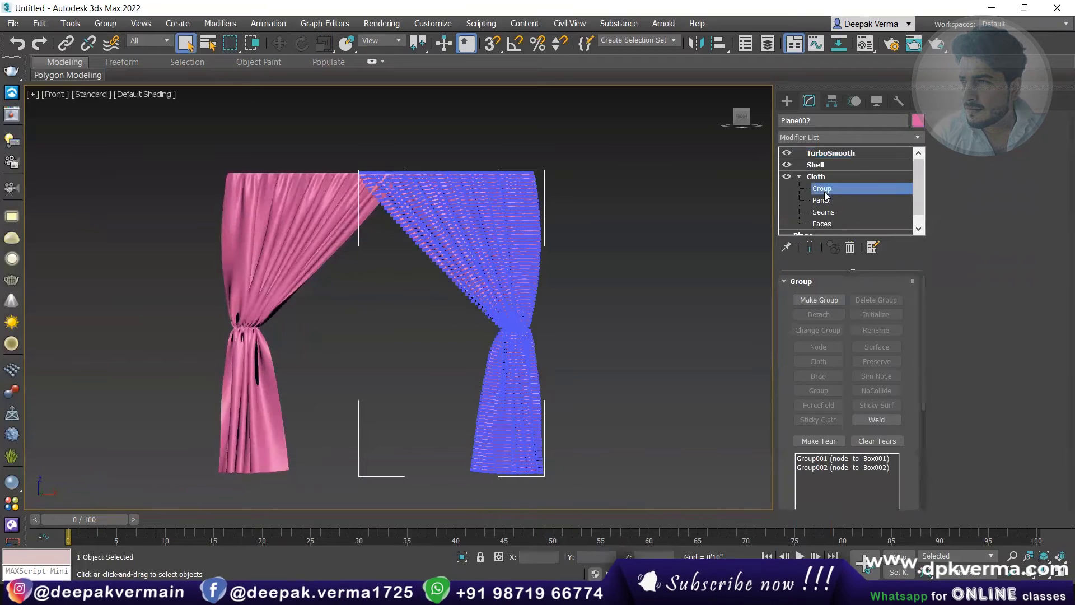
left_click(821, 190)
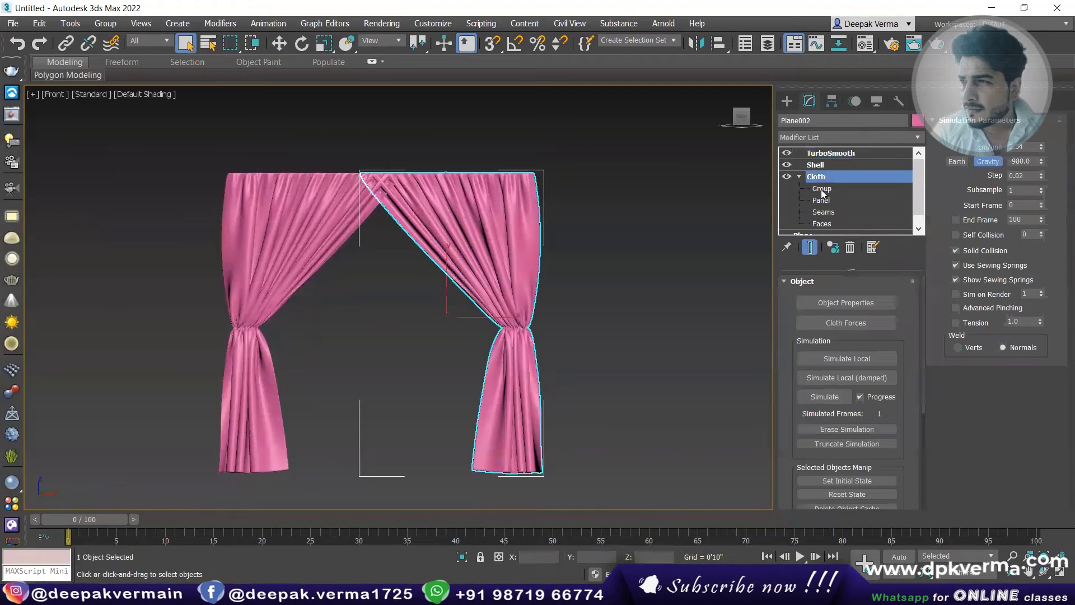
key("ctrl+d")
left_click(502, 236)
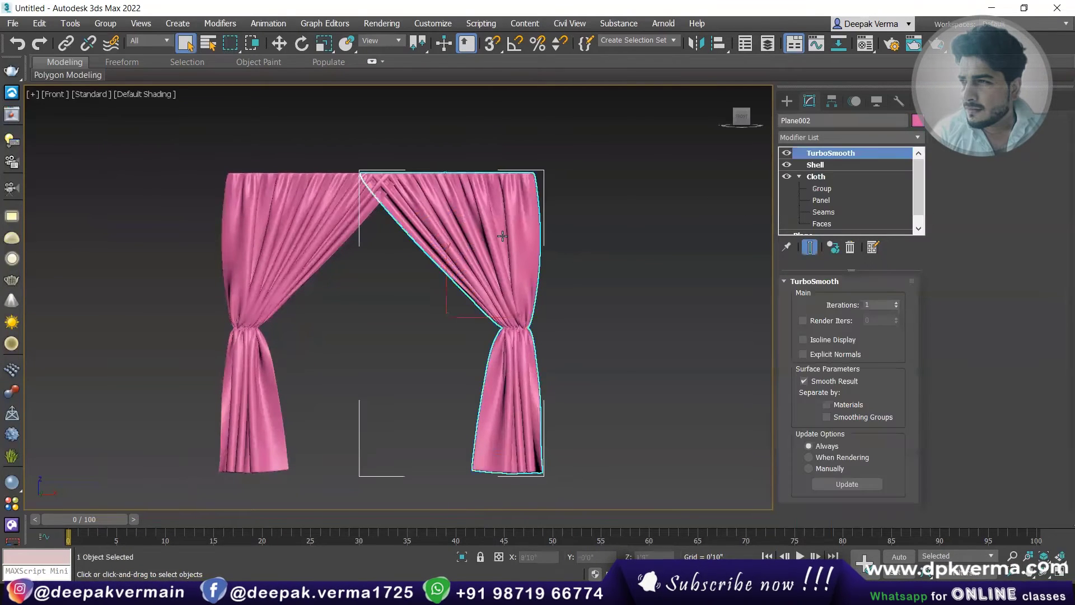
right_click(502, 236)
mouse_move(529, 385)
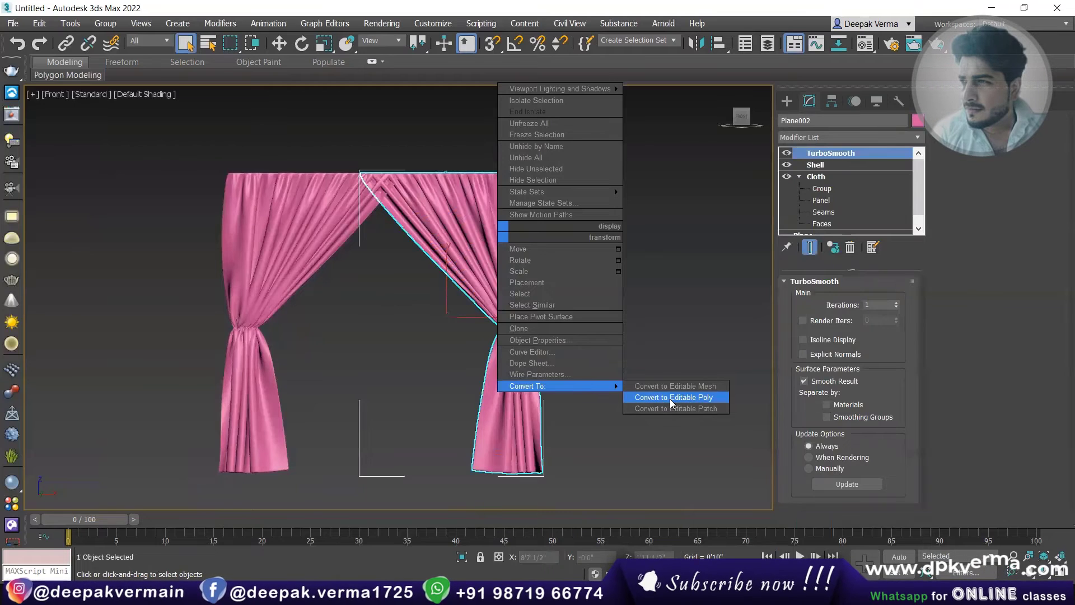
left_click(671, 397)
left_click(263, 240)
right_click(291, 240)
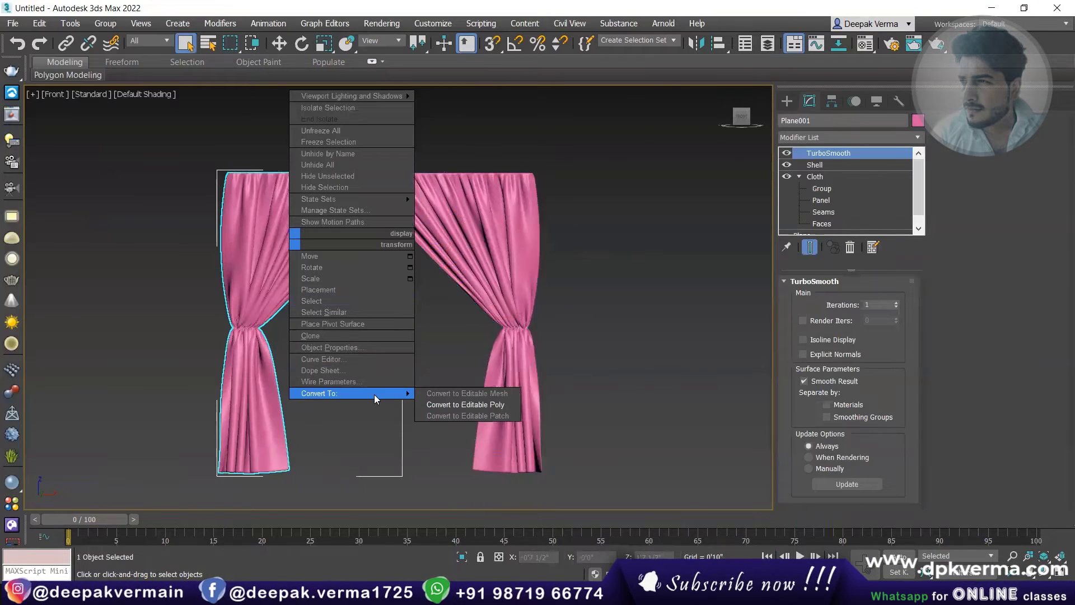
left_click(459, 404)
Step: Move the right curtain left along X so the two curtain tops overlap
left_click(357, 303)
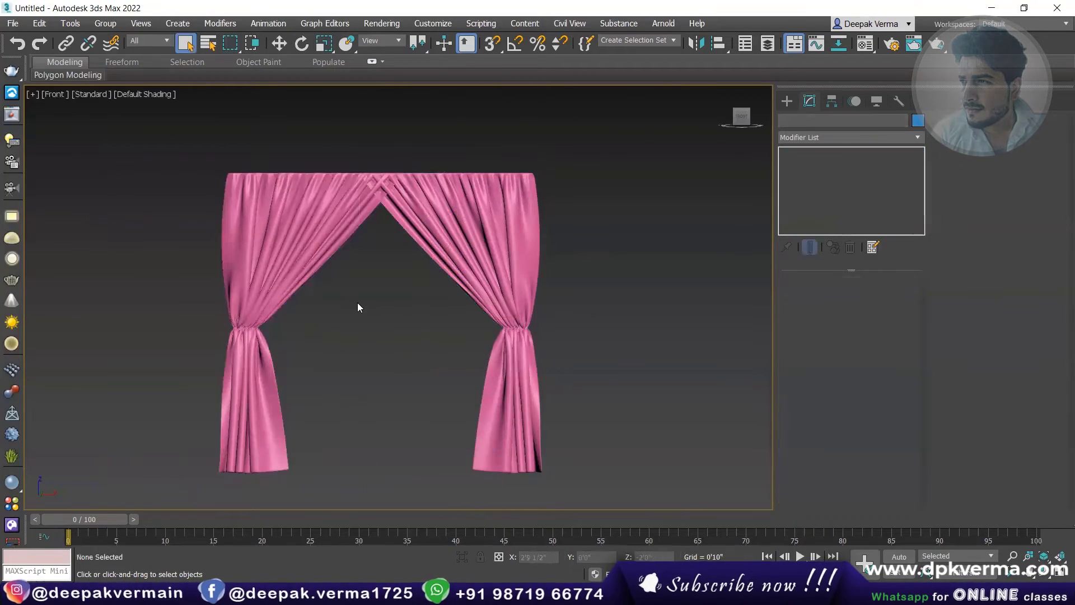
left_click(314, 263)
left_click(472, 280)
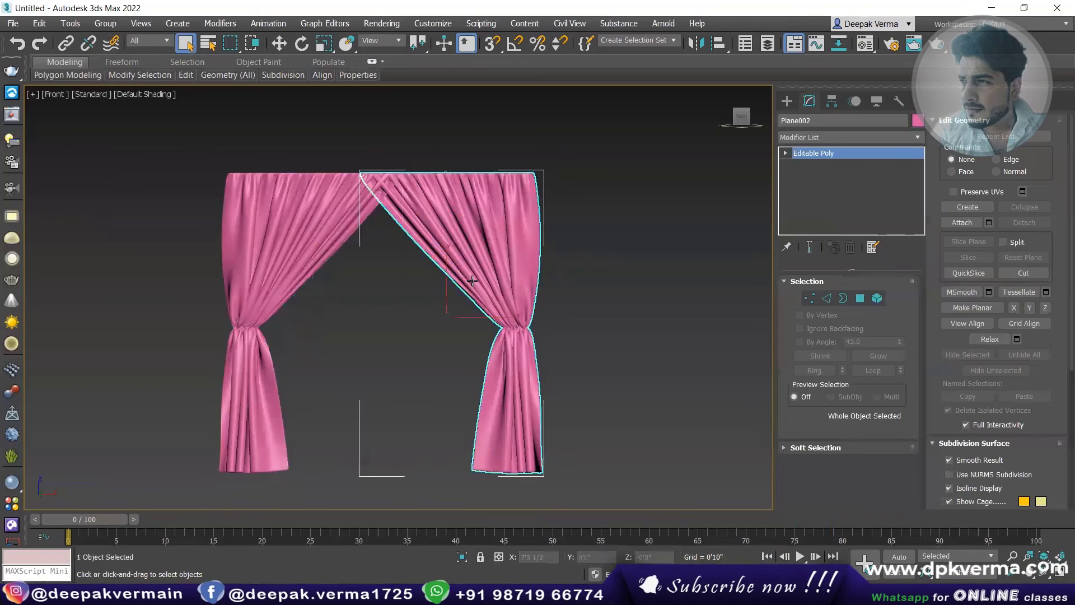
key("w")
mouse_move(506, 317)
left_mouse_down()
mouse_move(519, 317)
mouse_move(447, 324)
left_mouse_up()
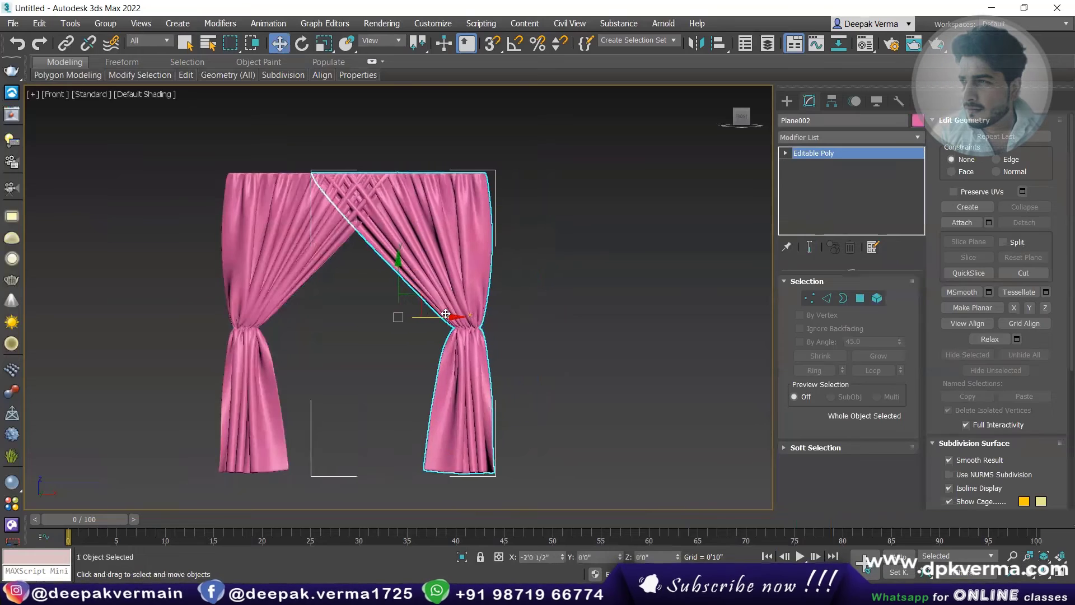
left_click(563, 314)
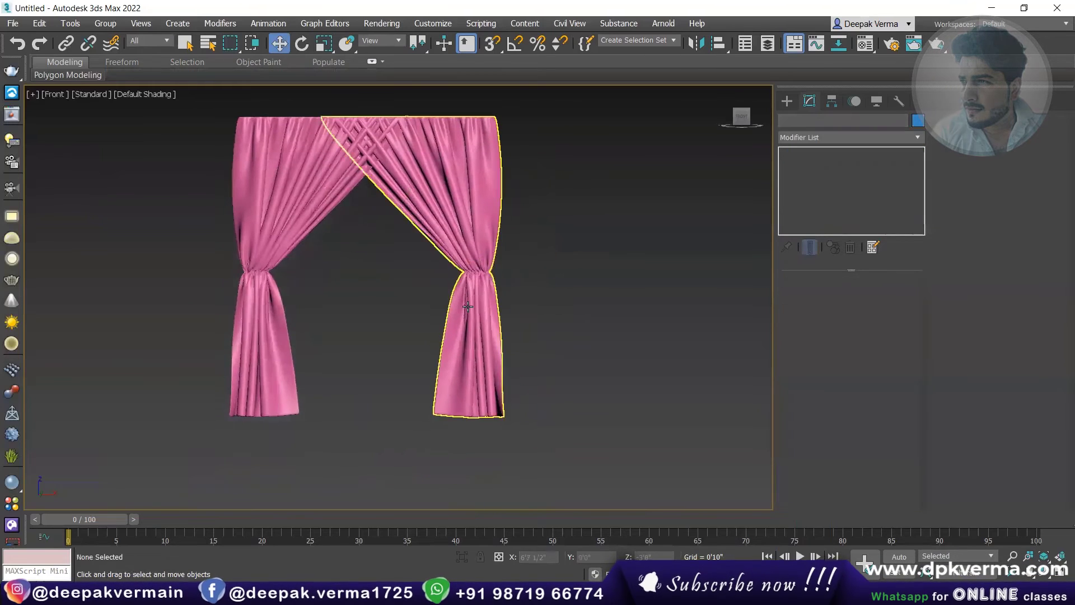
scroll(497, 320, "up", 2)
scroll(495, 322, "up", 2)
scroll(495, 322, "down", 1)
scroll(487, 325, "down", 1)
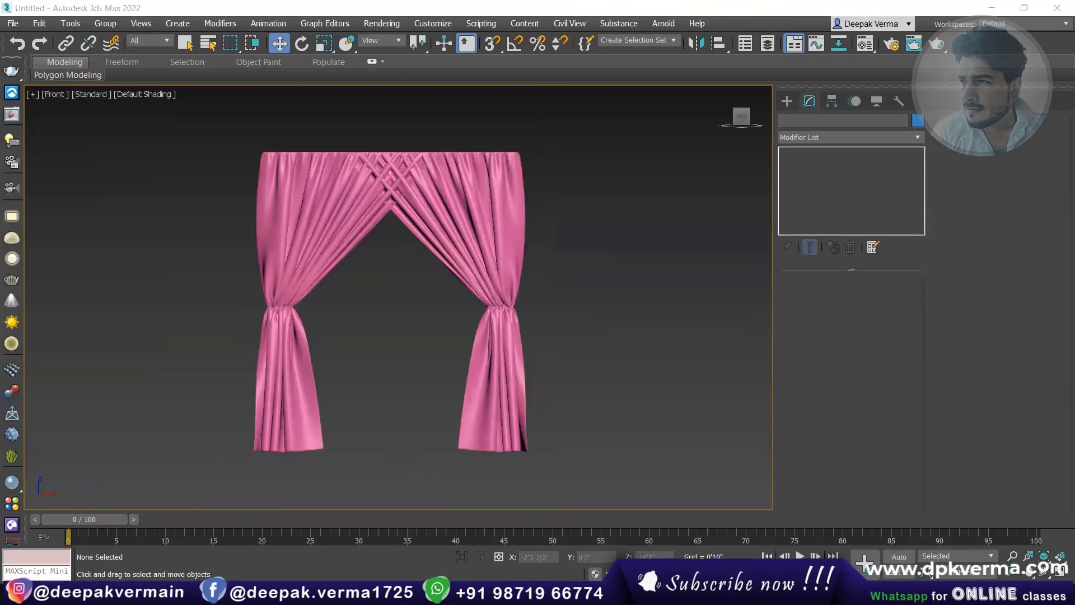
scroll(597, 314, "down", 2)
scroll(597, 313, "down", 1)
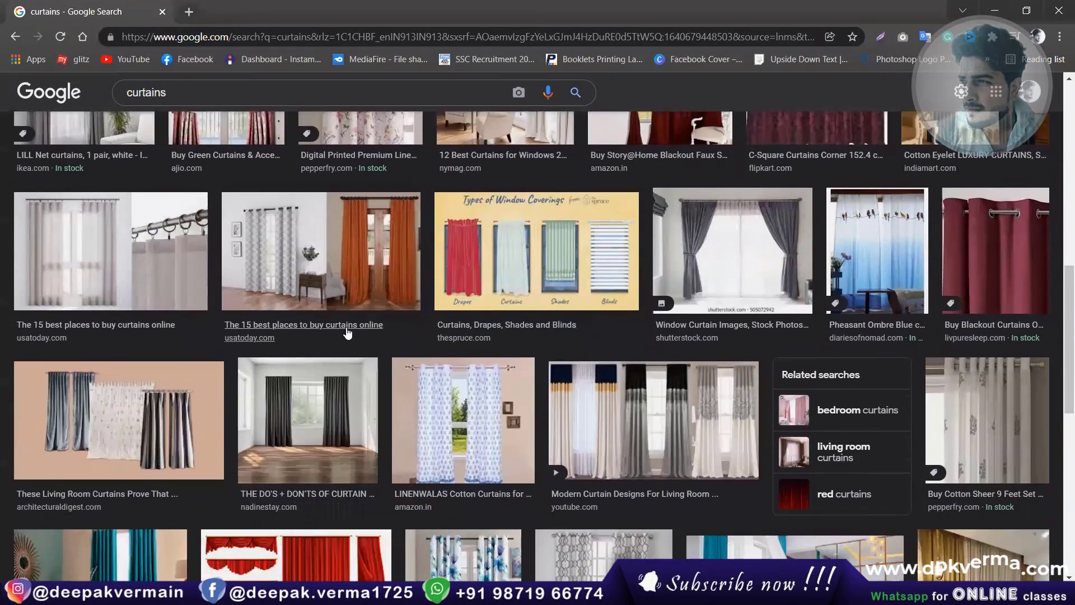
scroll(611, 316, "down", 1)
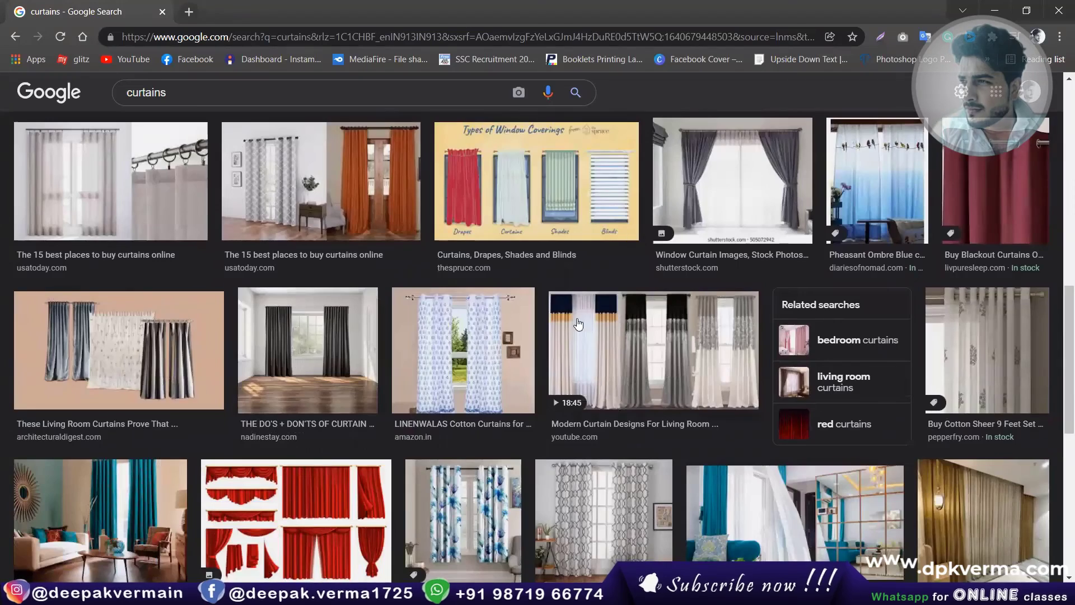
scroll(578, 323, "down", 1)
scroll(578, 324, "down", 1)
scroll(585, 365, "down", 1)
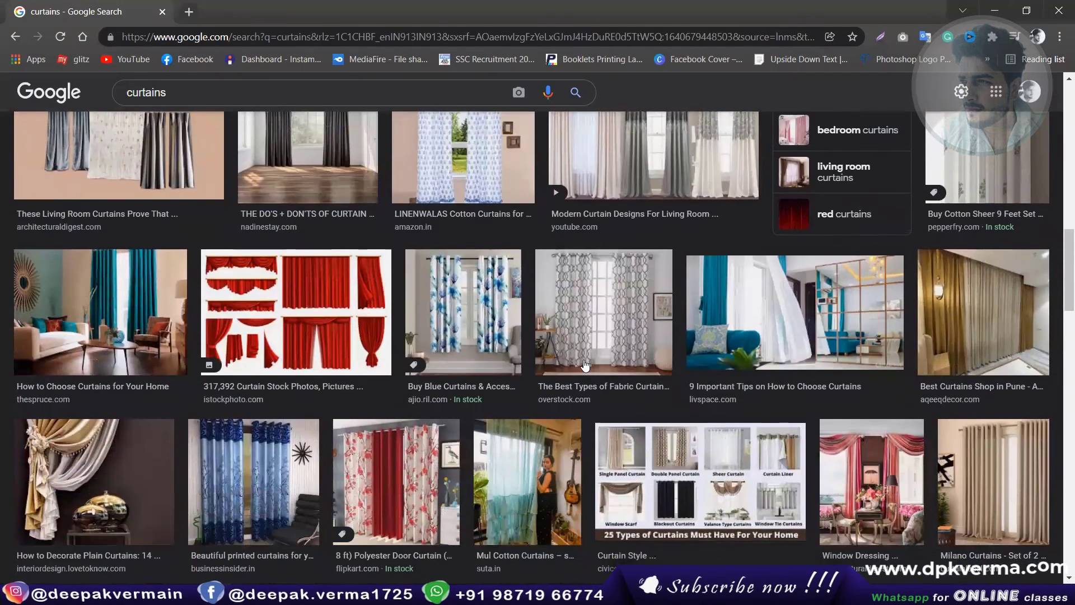
scroll(585, 365, "down", 1)
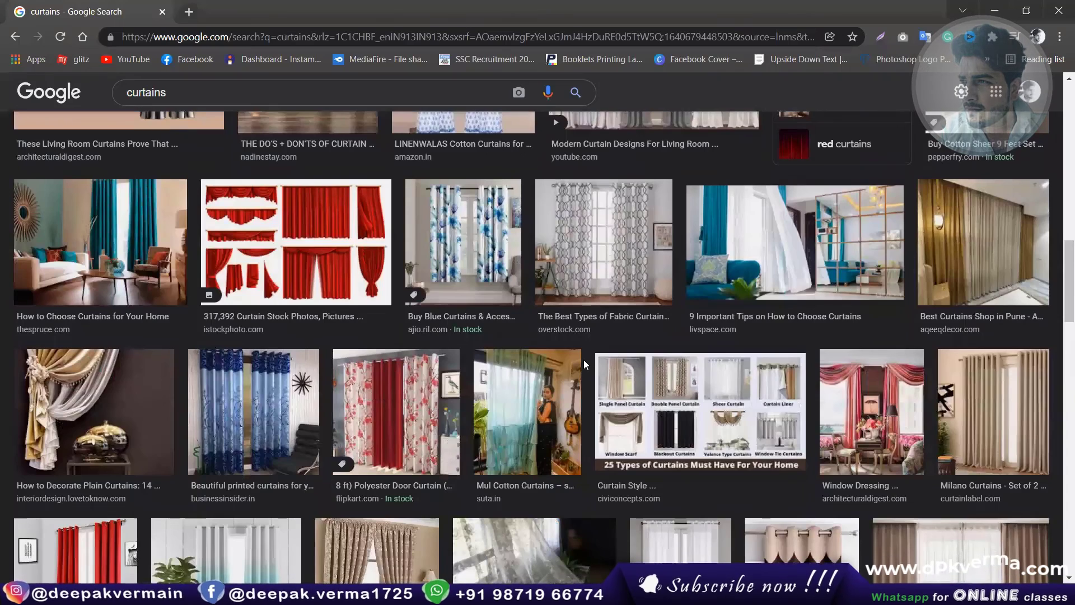
scroll(584, 364, "up", 1)
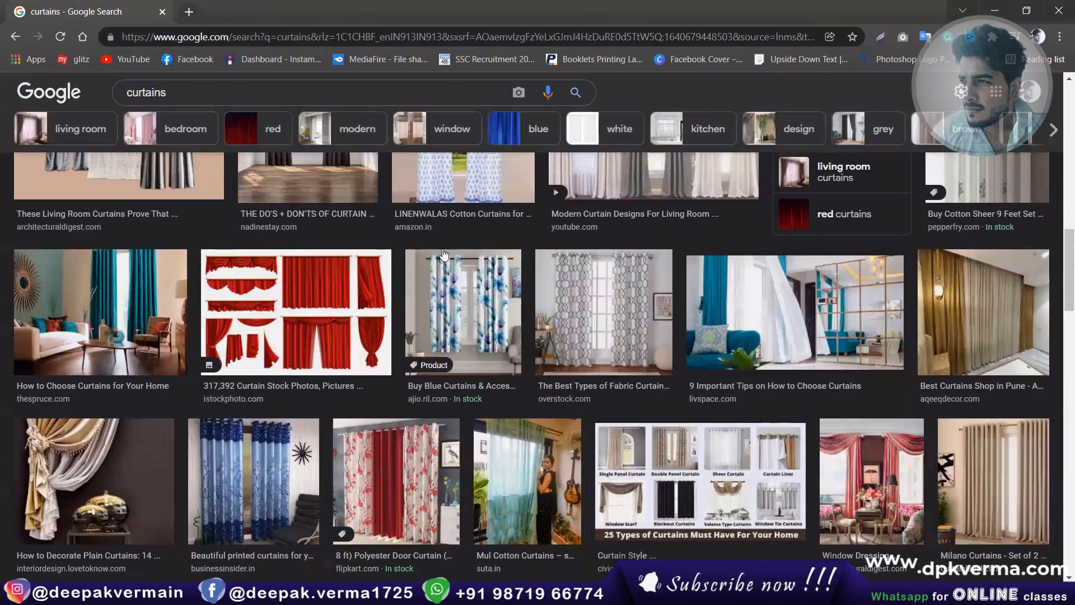